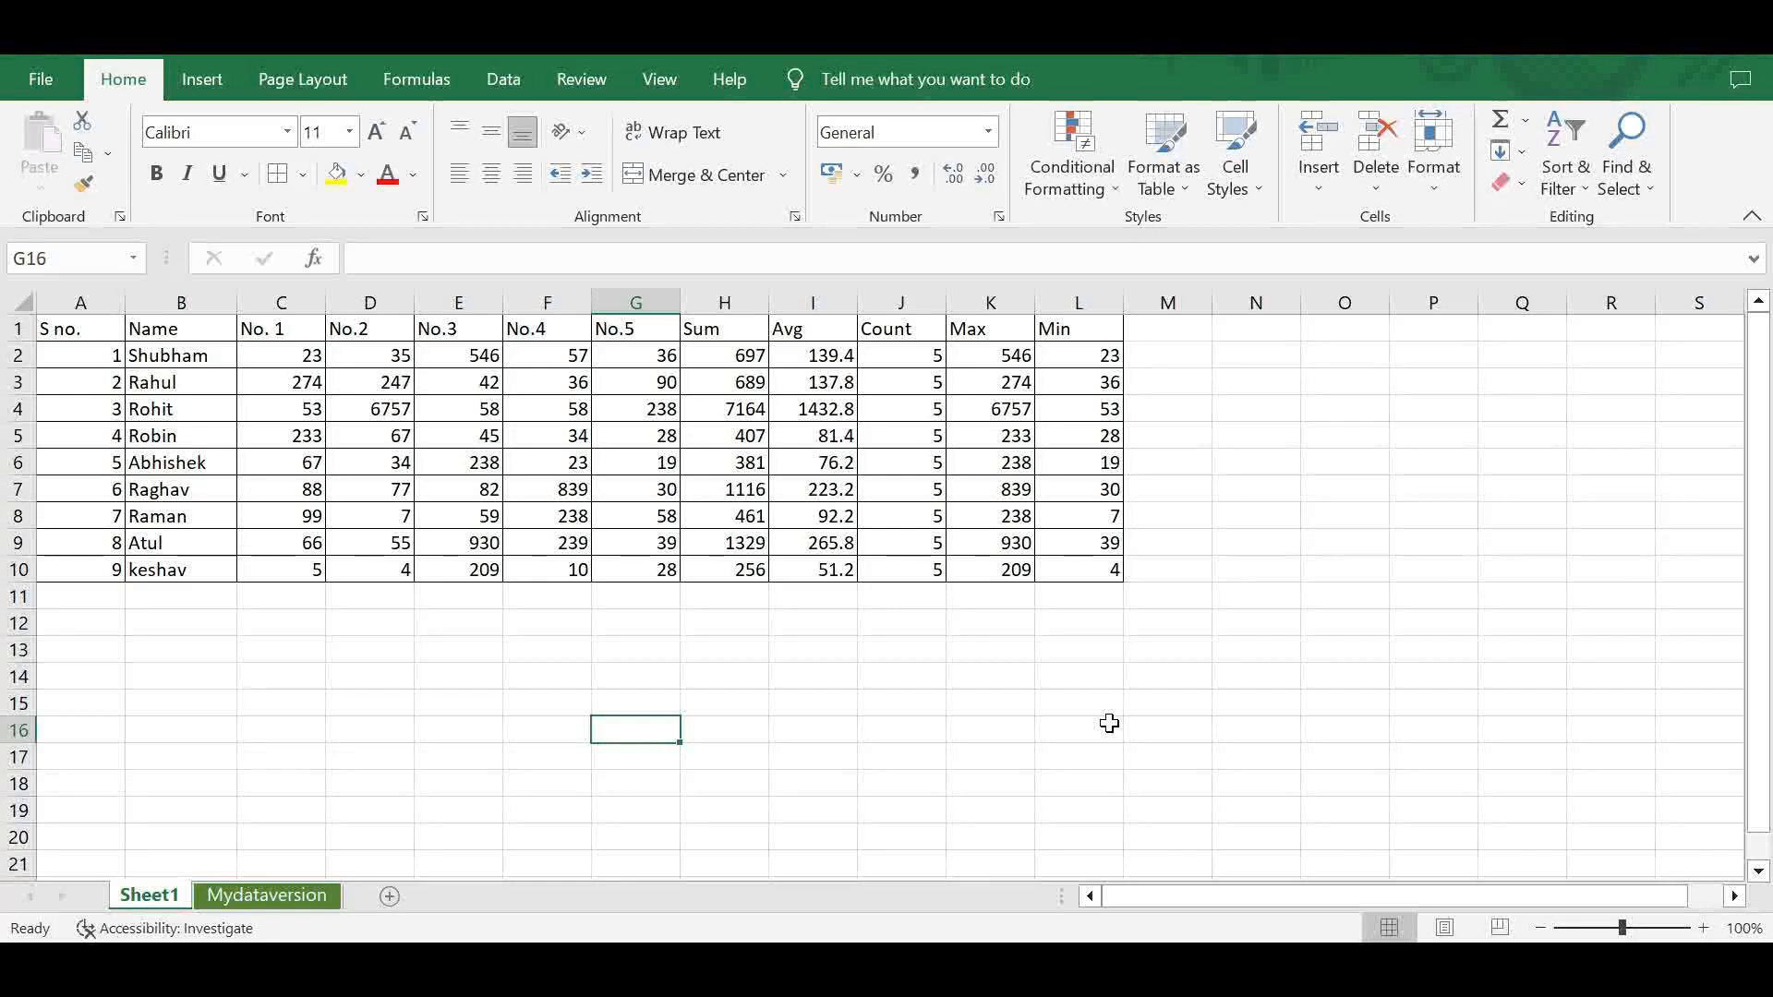
# - Review the Sum, Avg, Count, Max and Min columns and the formulas in their cells
pyautogui.click(724, 329)
pyautogui.click(791, 335)
pyautogui.click(891, 335)
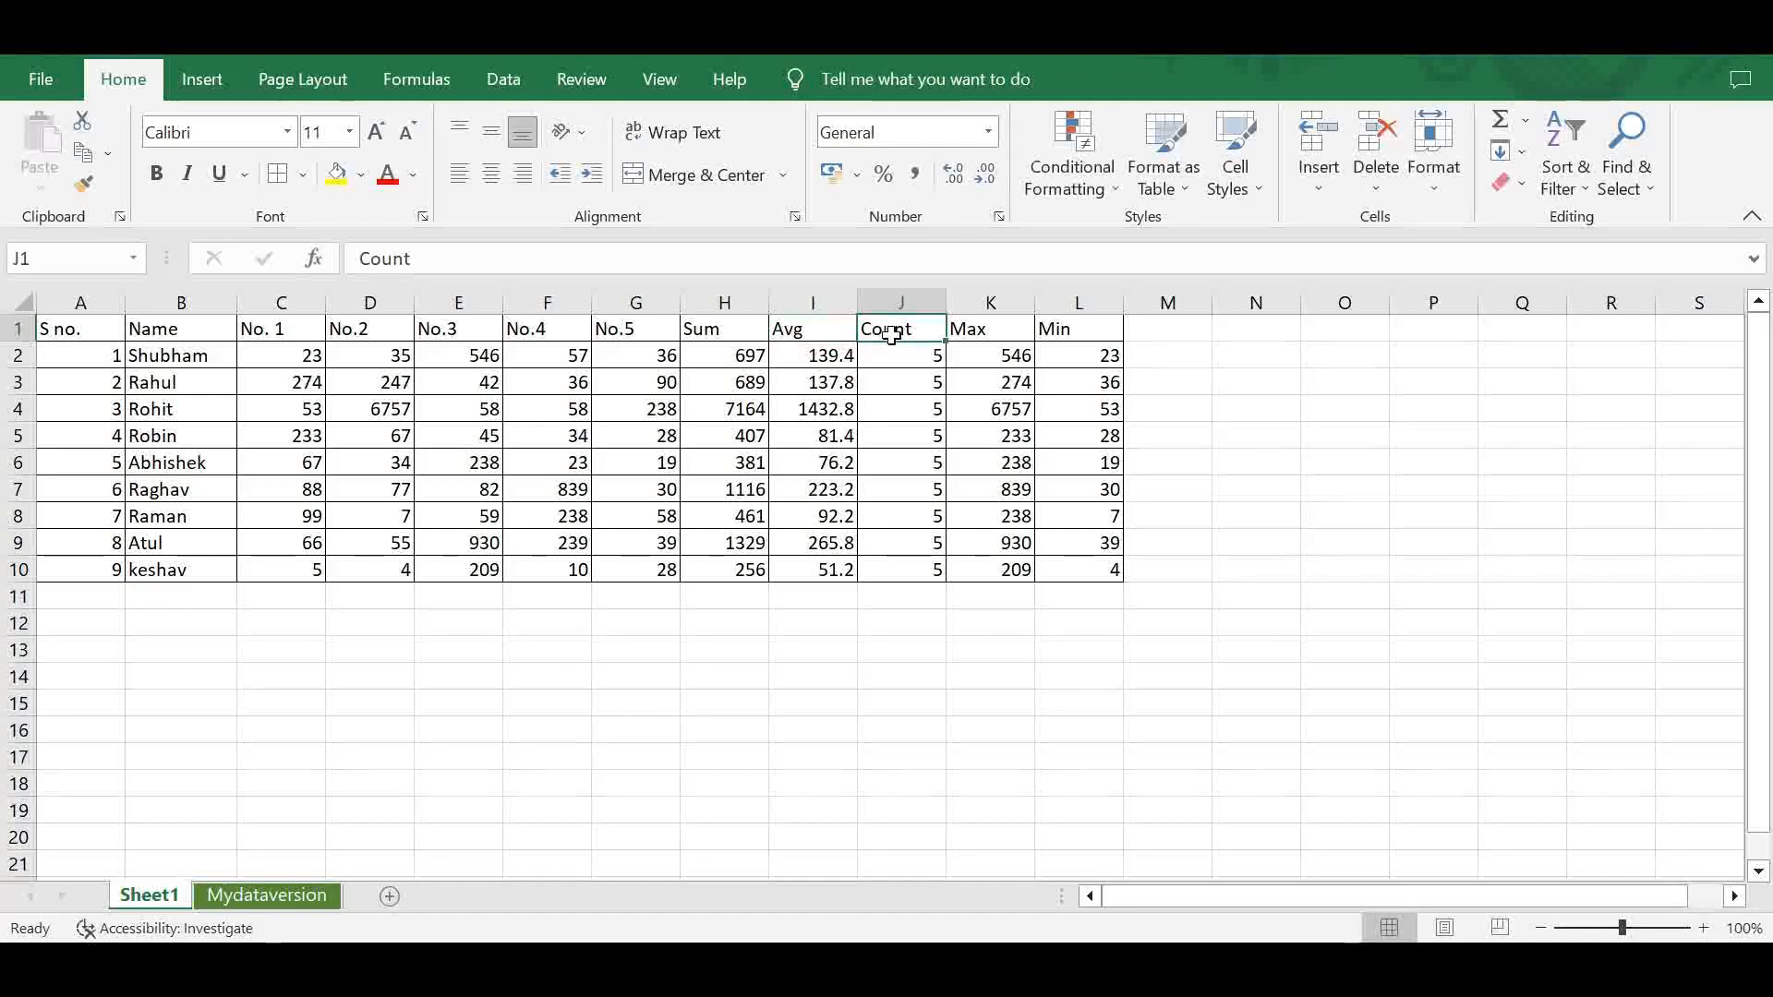
pyautogui.click(974, 335)
pyautogui.click(1056, 334)
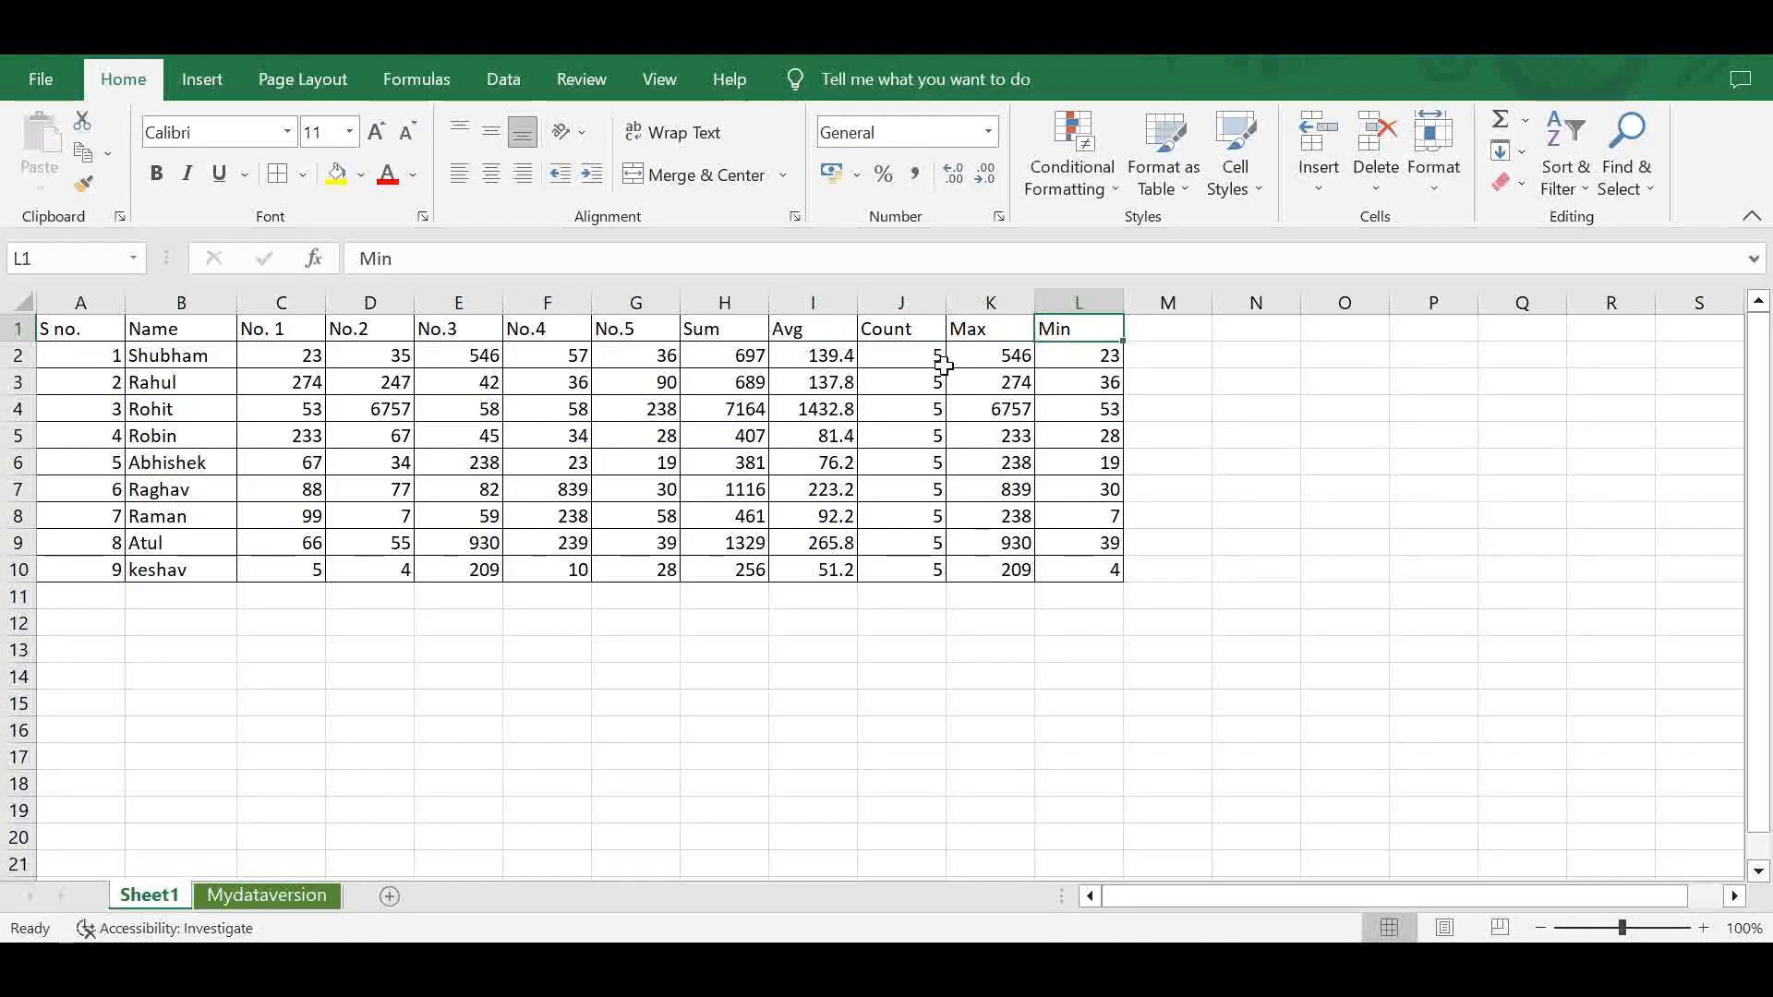
pyautogui.click(723, 332)
pyautogui.click(728, 360)
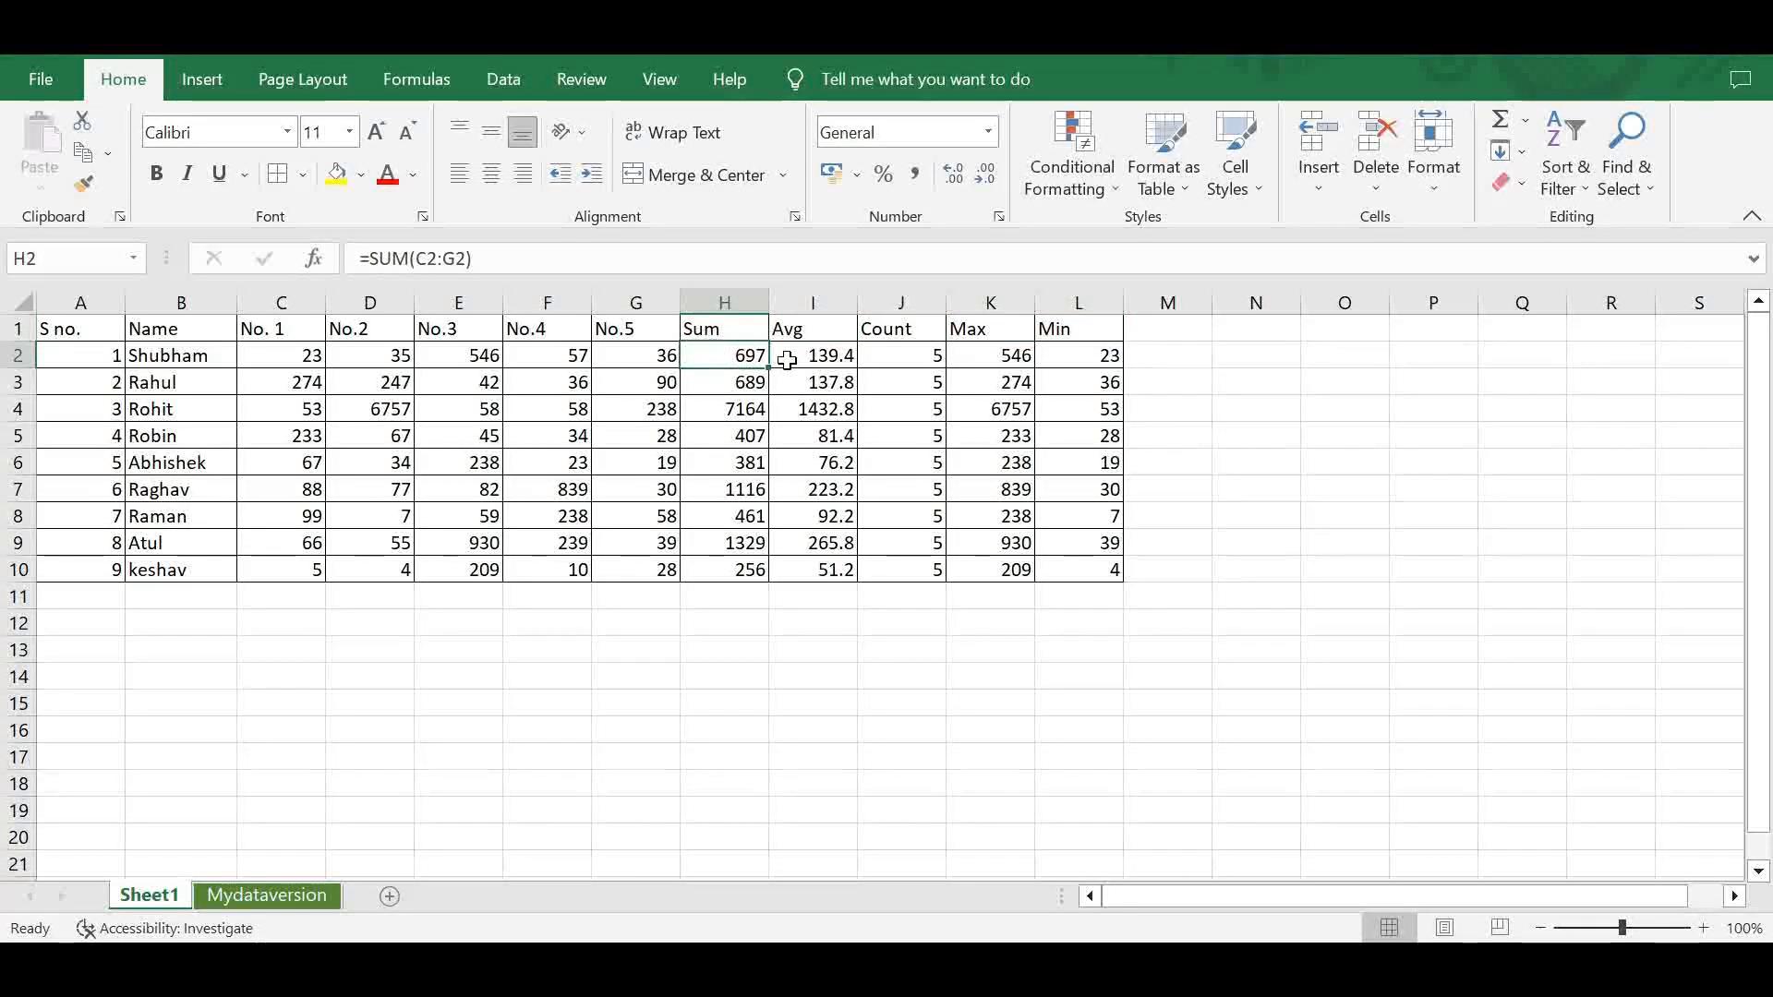
pyautogui.click(822, 362)
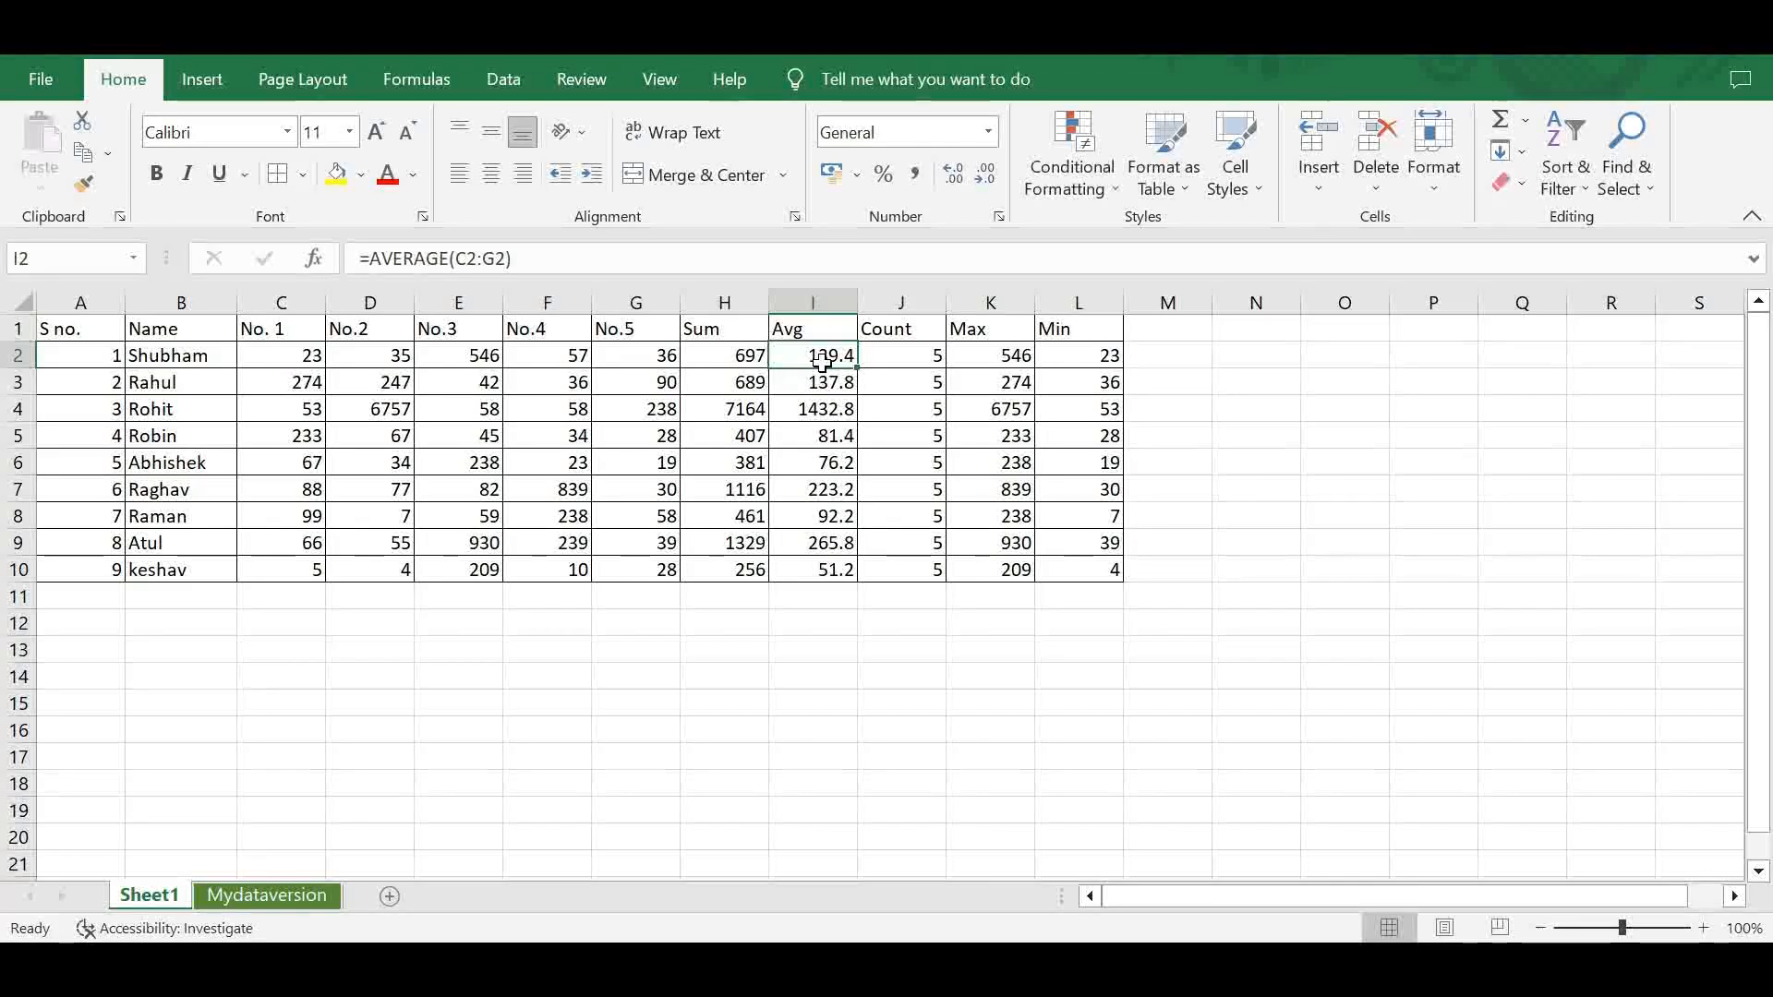
pyautogui.click(892, 356)
pyautogui.click(990, 361)
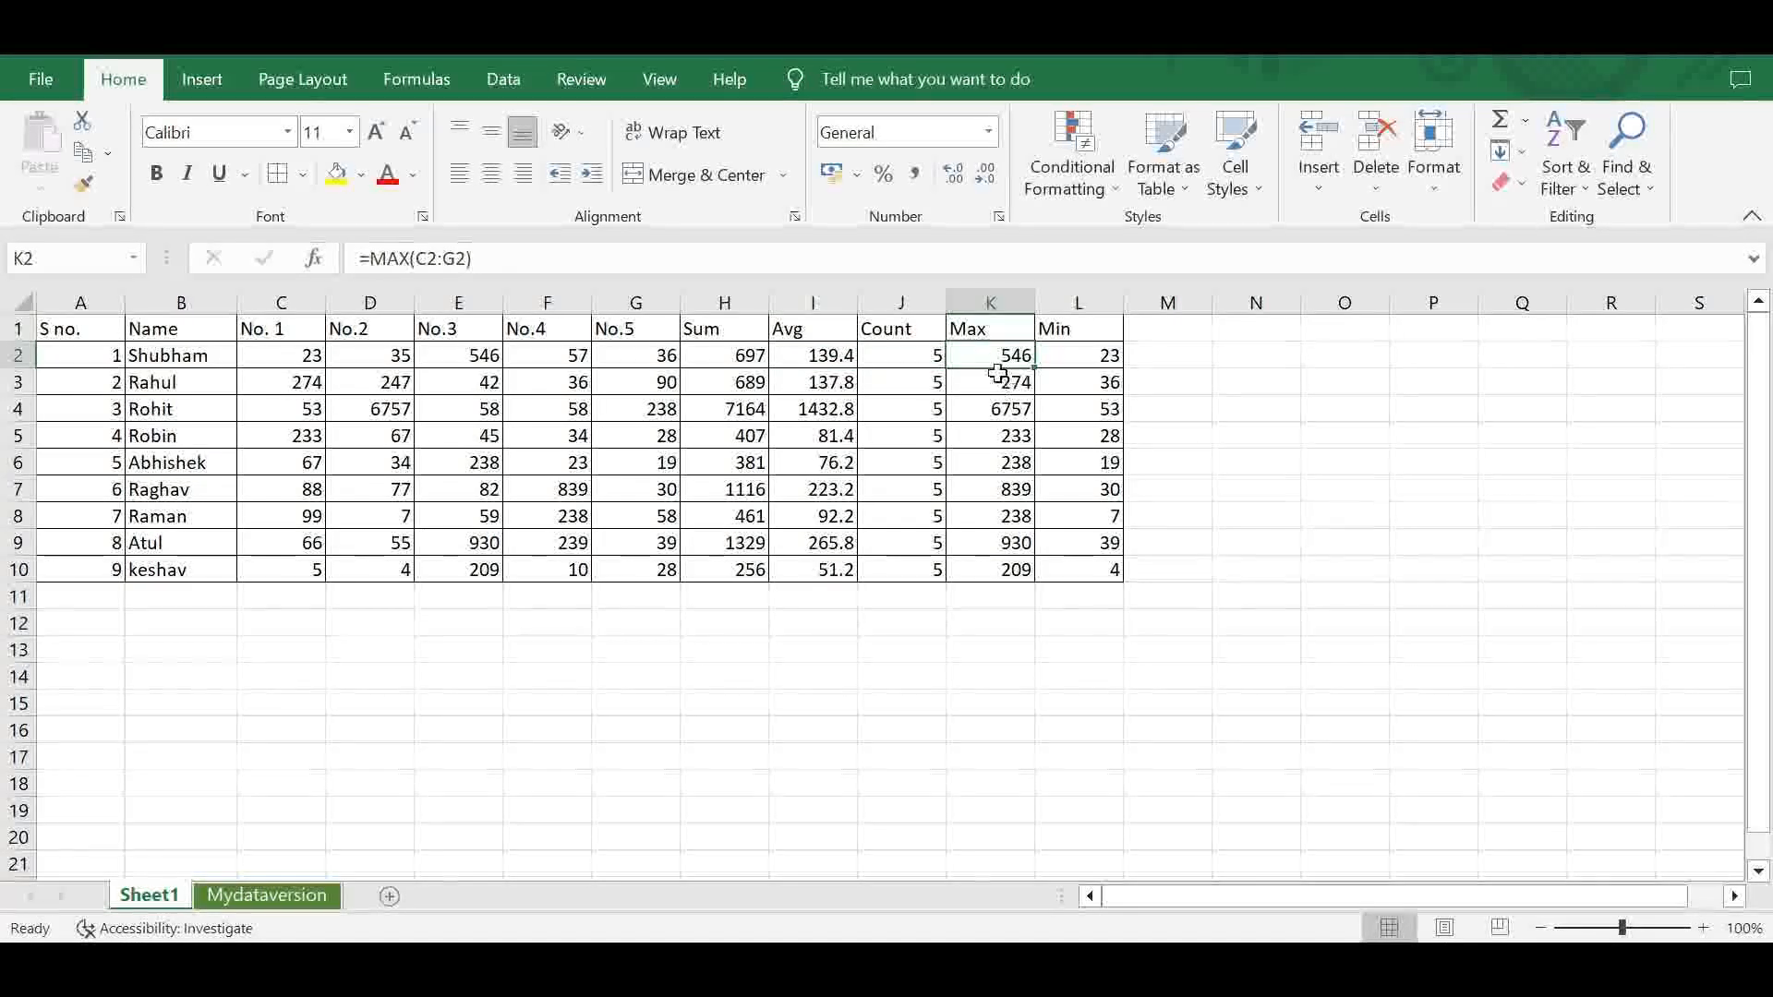
pyautogui.click(993, 406)
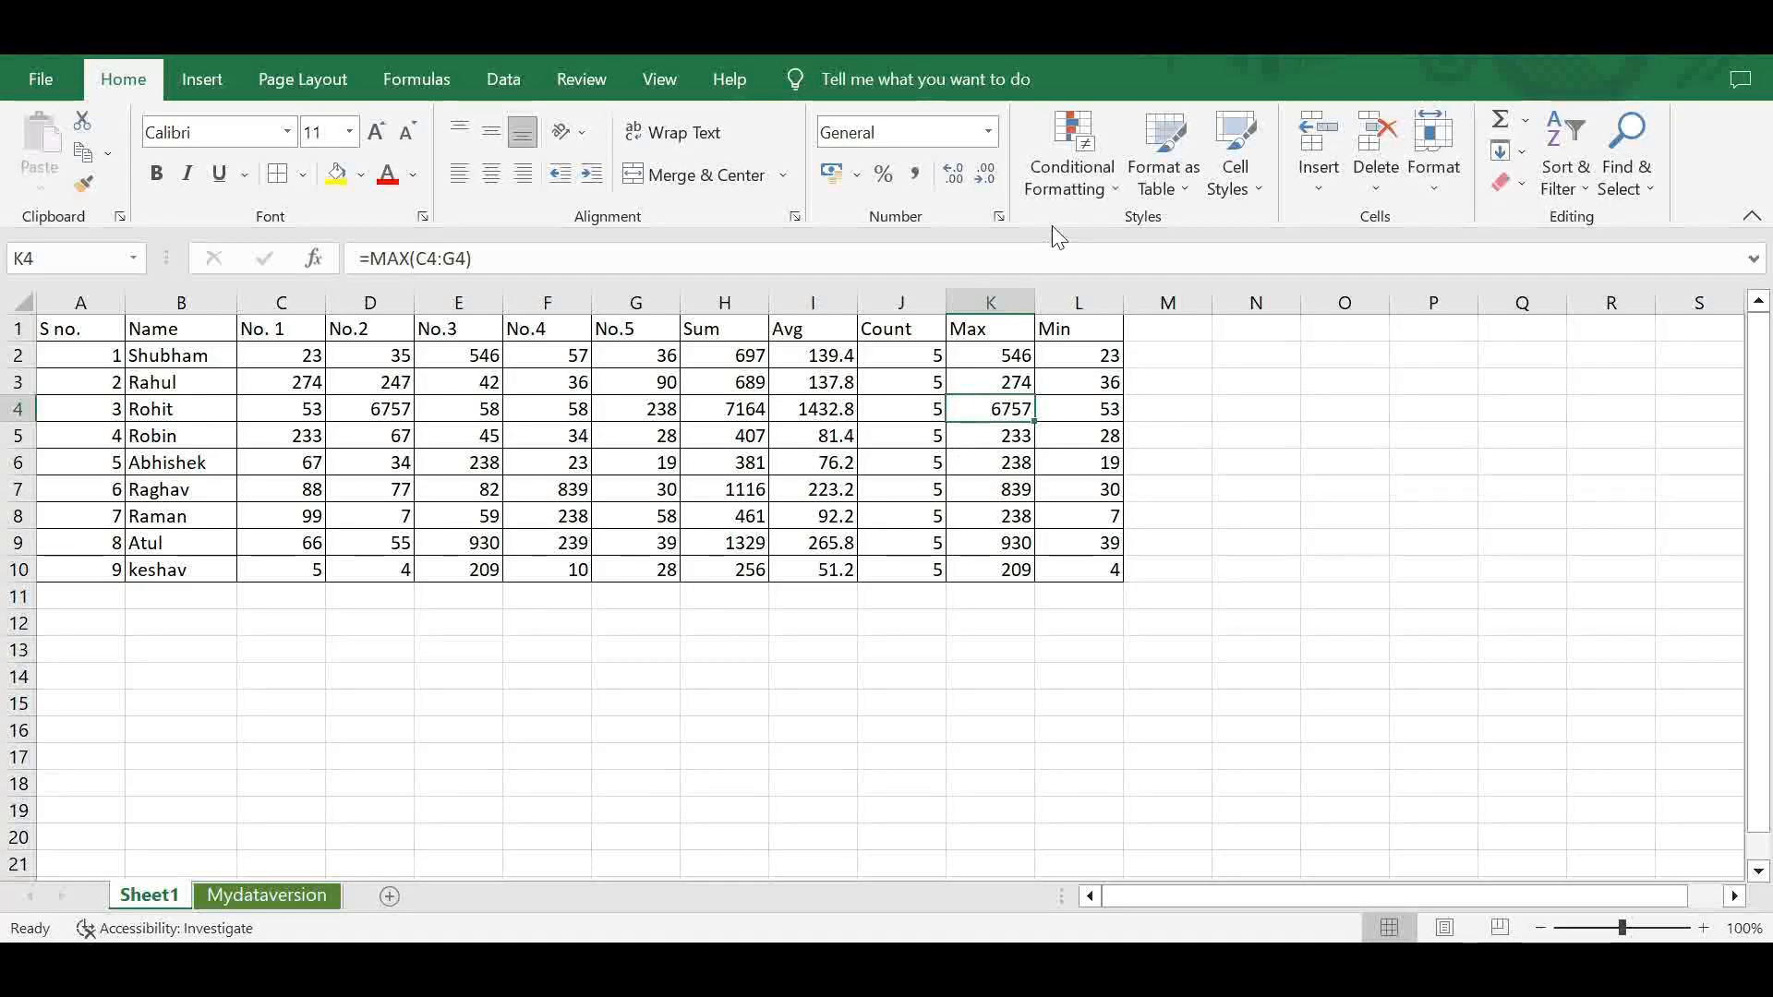
pyautogui.click(1066, 177)
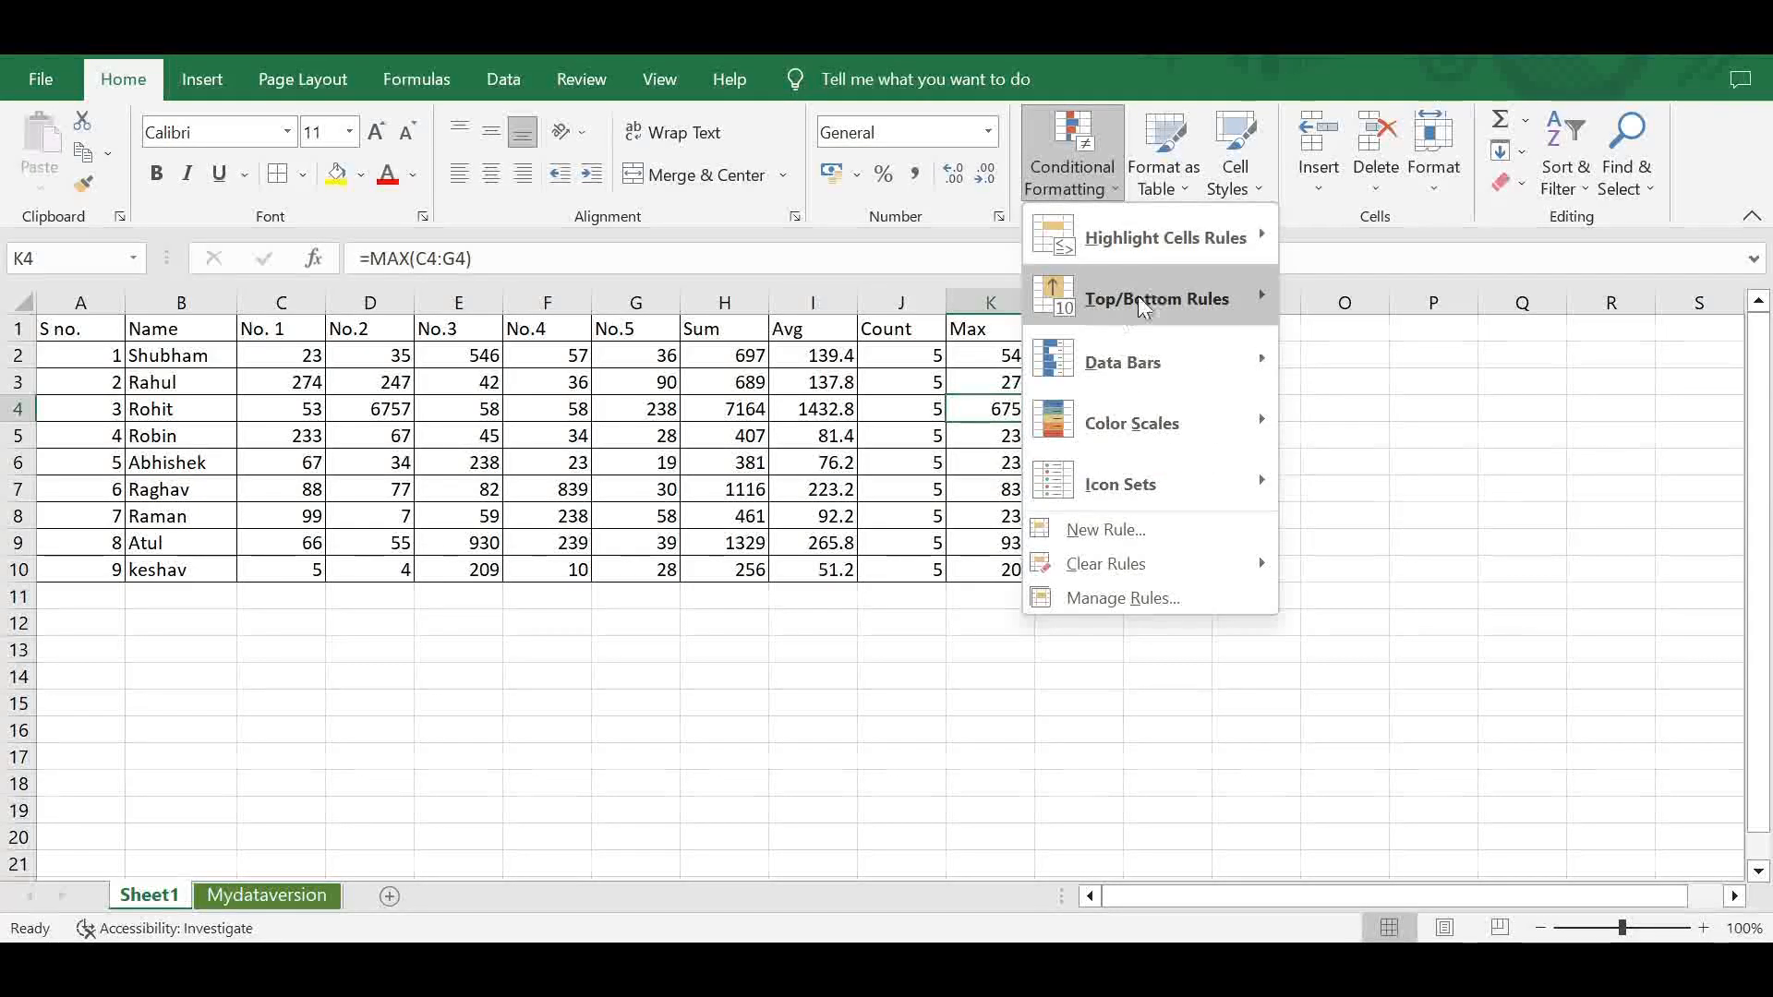
pyautogui.click(789, 442)
pyautogui.click(693, 434)
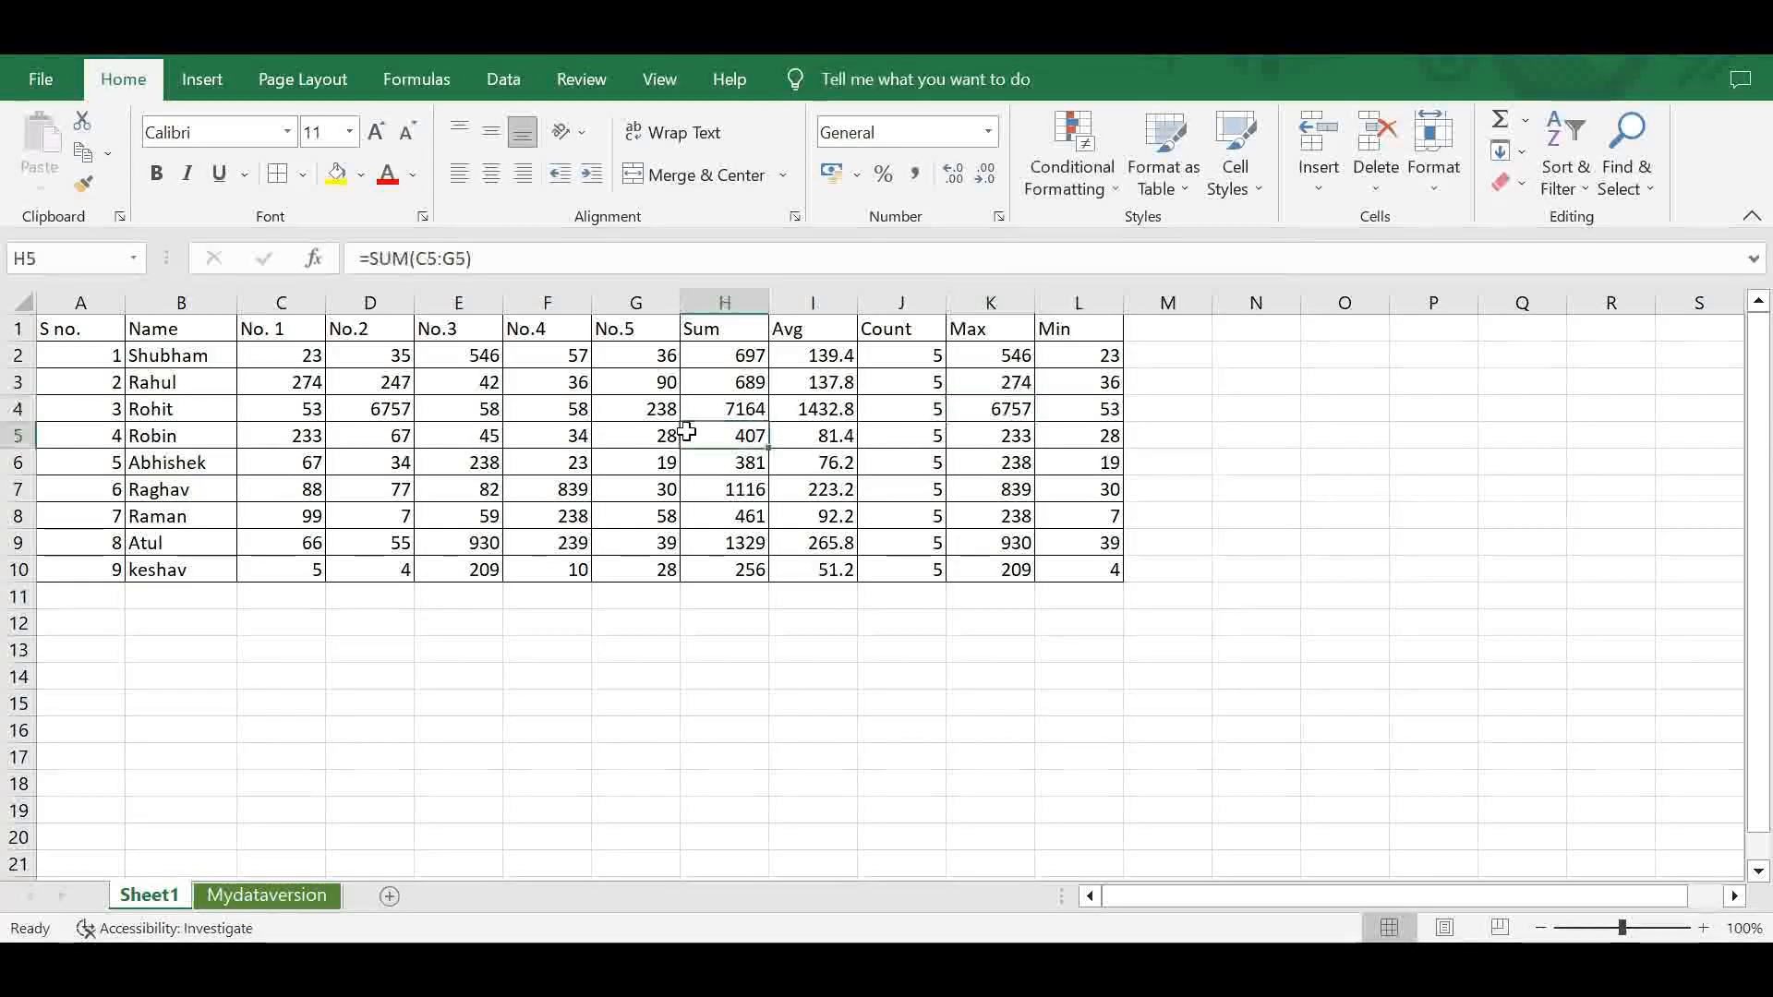
pyautogui.click(608, 410)
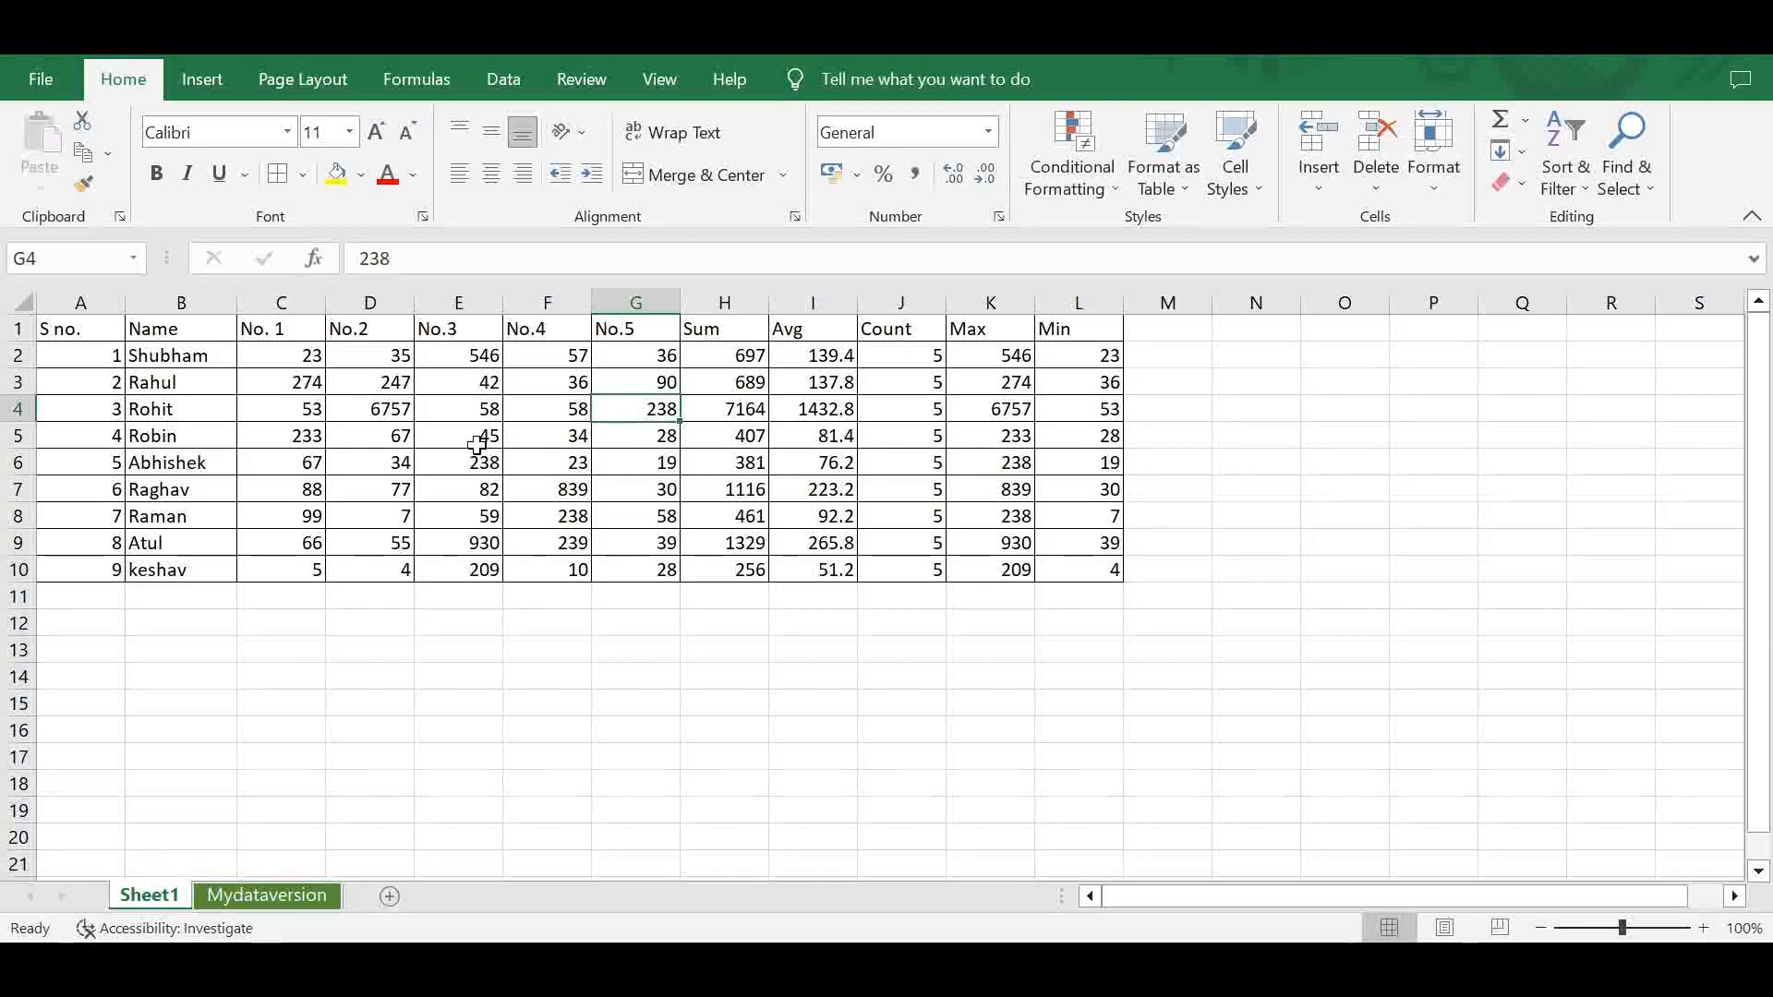
pyautogui.moveTo(161, 352); pyautogui.dragTo(161, 565)
pyautogui.moveTo(286, 368); pyautogui.dragTo(647, 558)
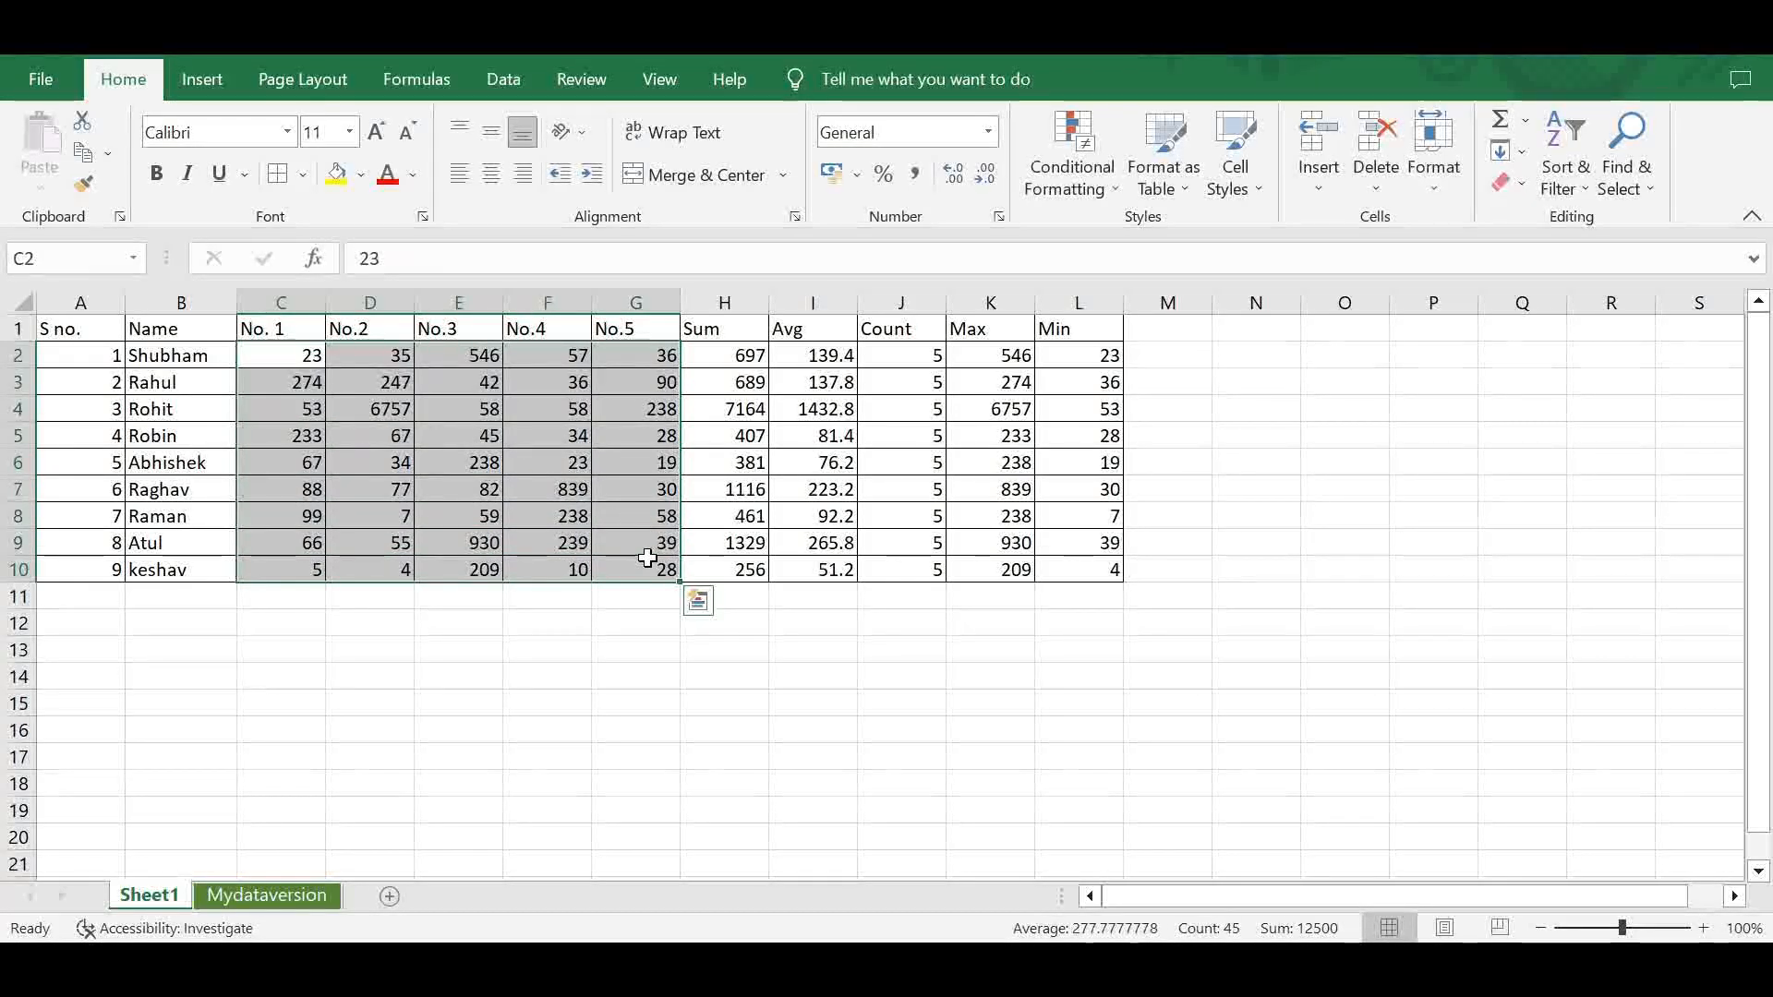
pyautogui.click(1086, 189)
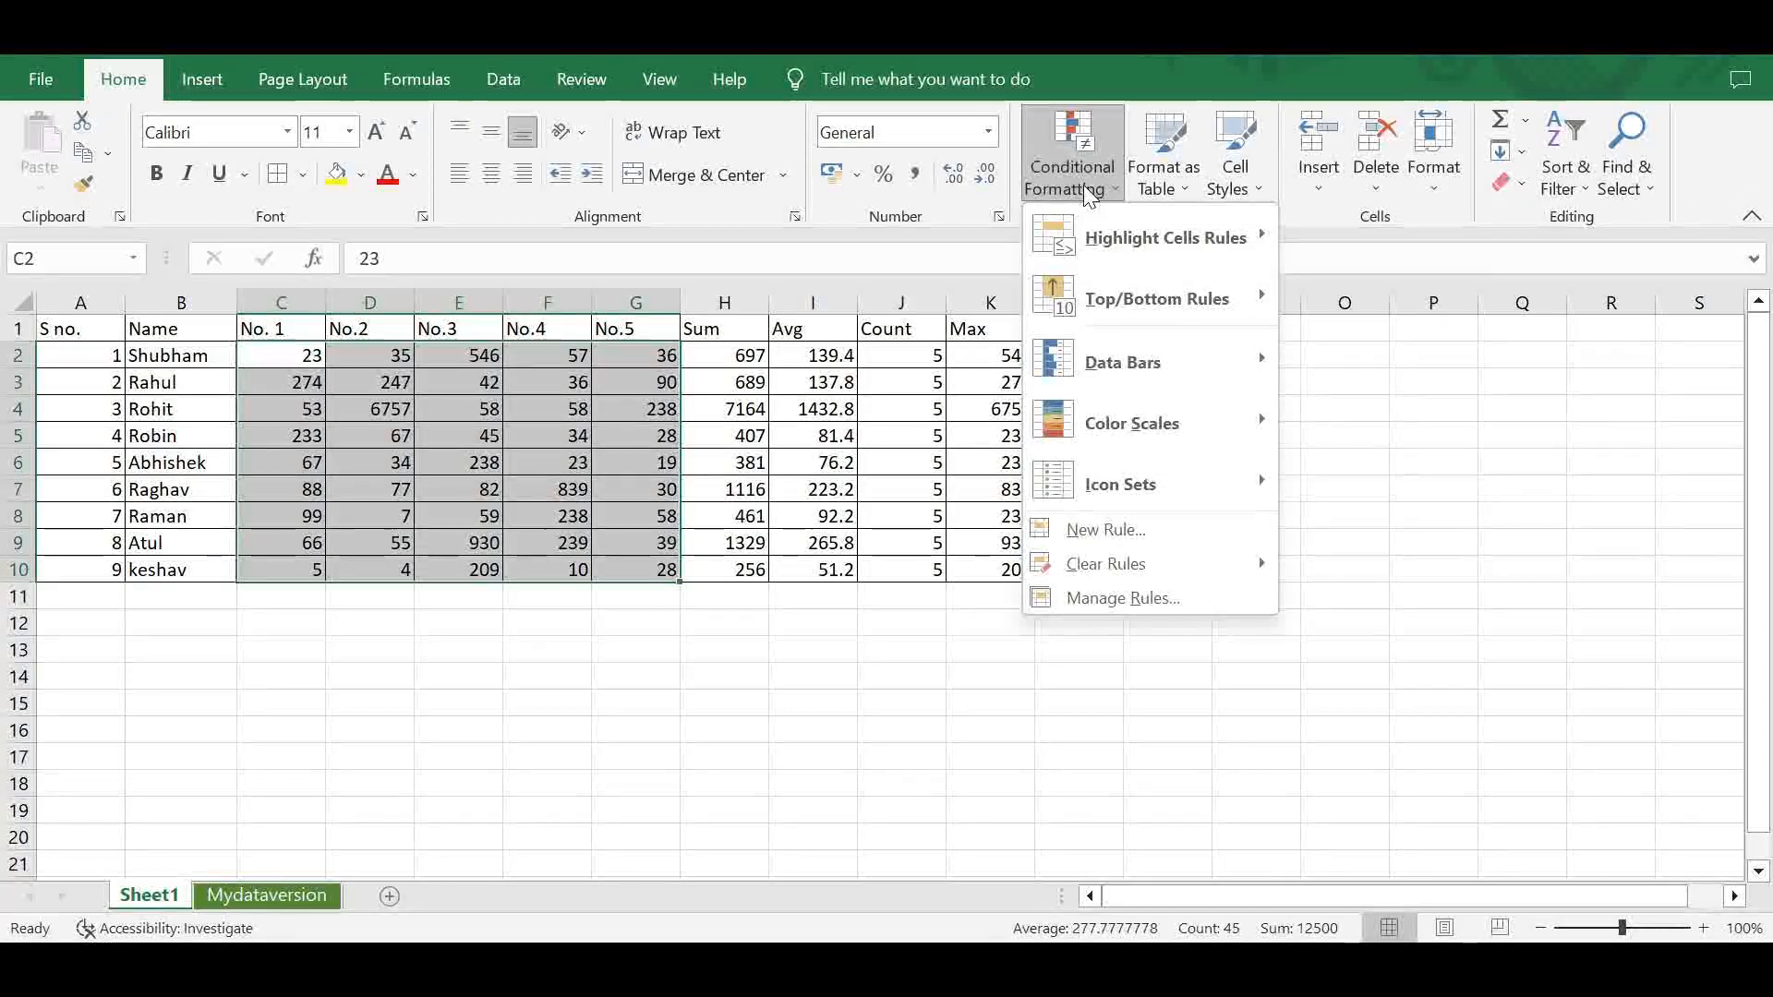
pyautogui.moveTo(1117, 241)
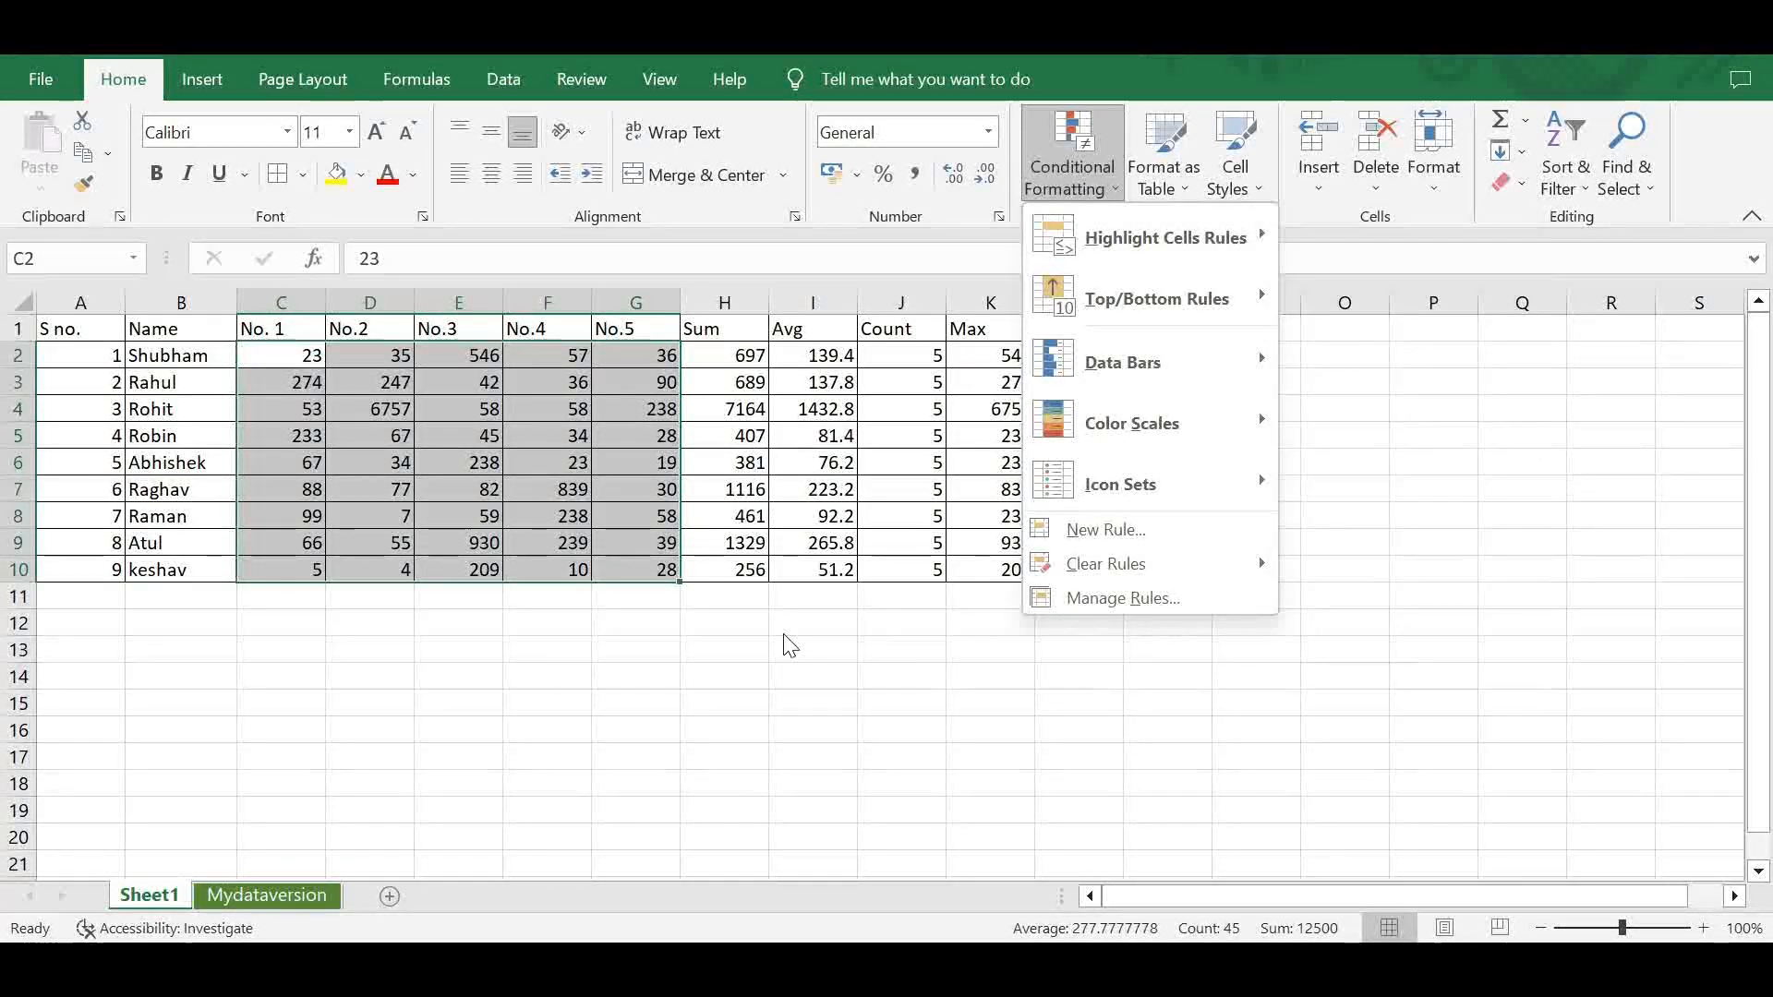
pyautogui.click(732, 646)
# - Set up a Greater Than highlight rule on C2:G2 that compares the values with cell D2
pyautogui.click(262, 359)
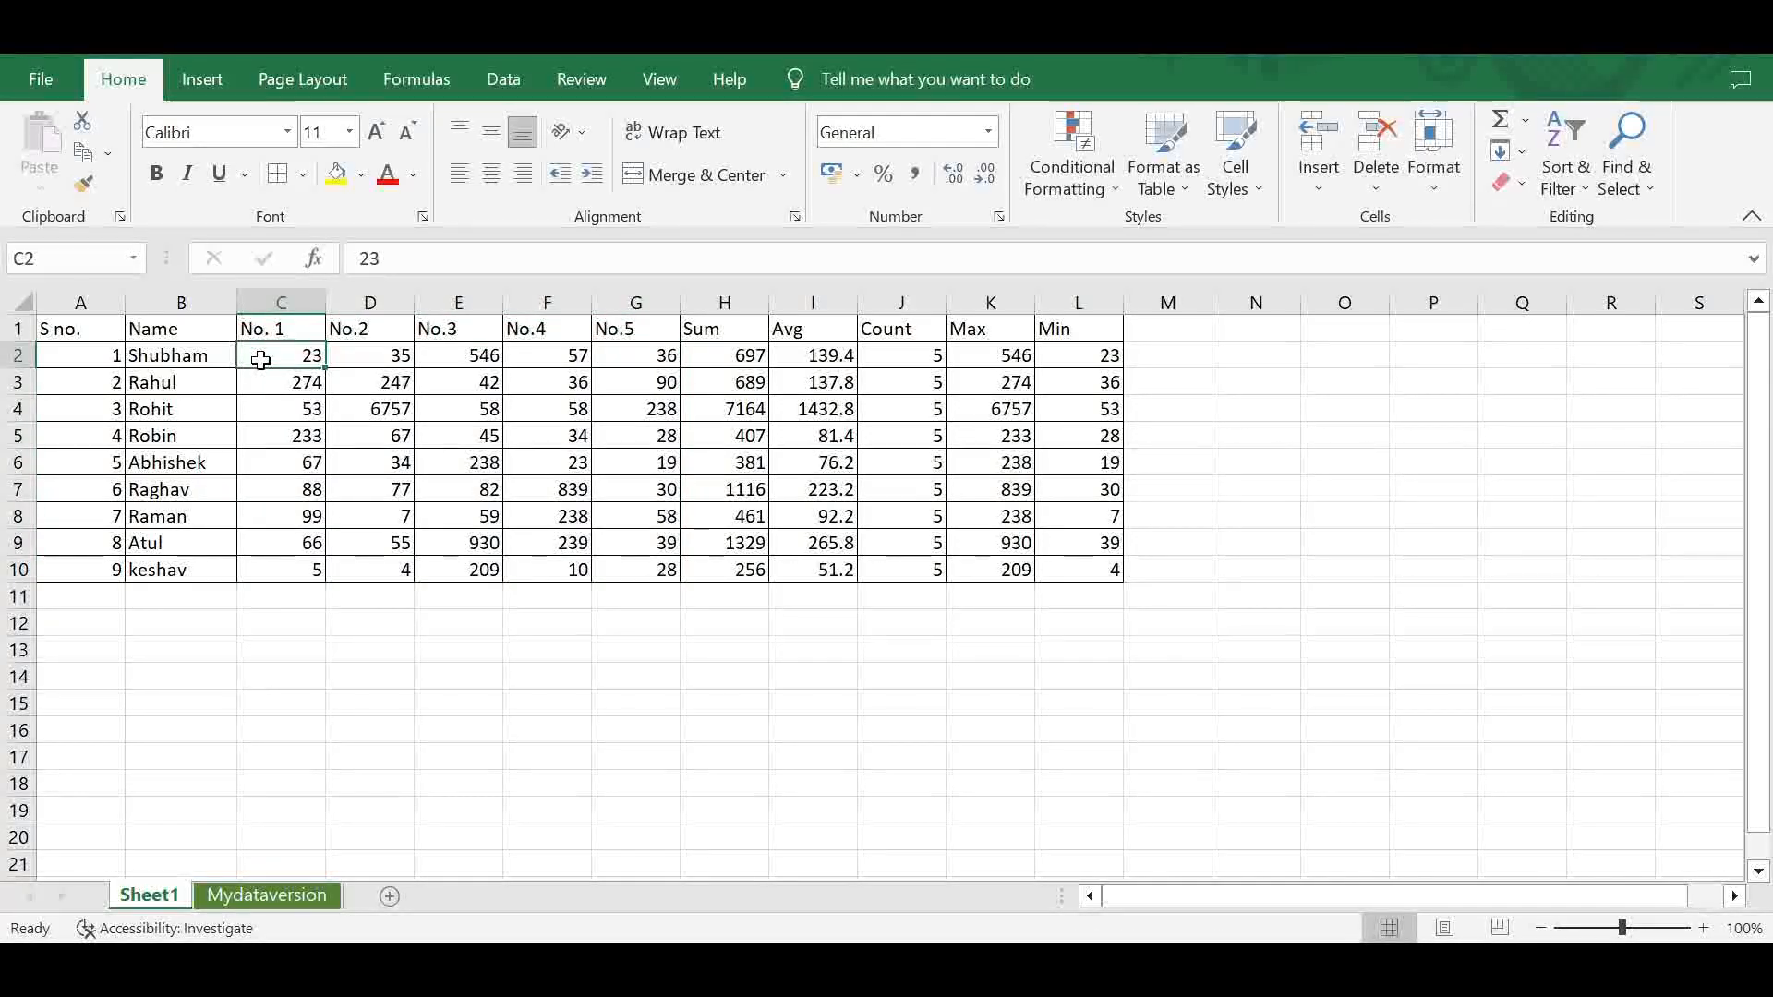
pyautogui.moveTo(262, 359); pyautogui.dragTo(611, 361)
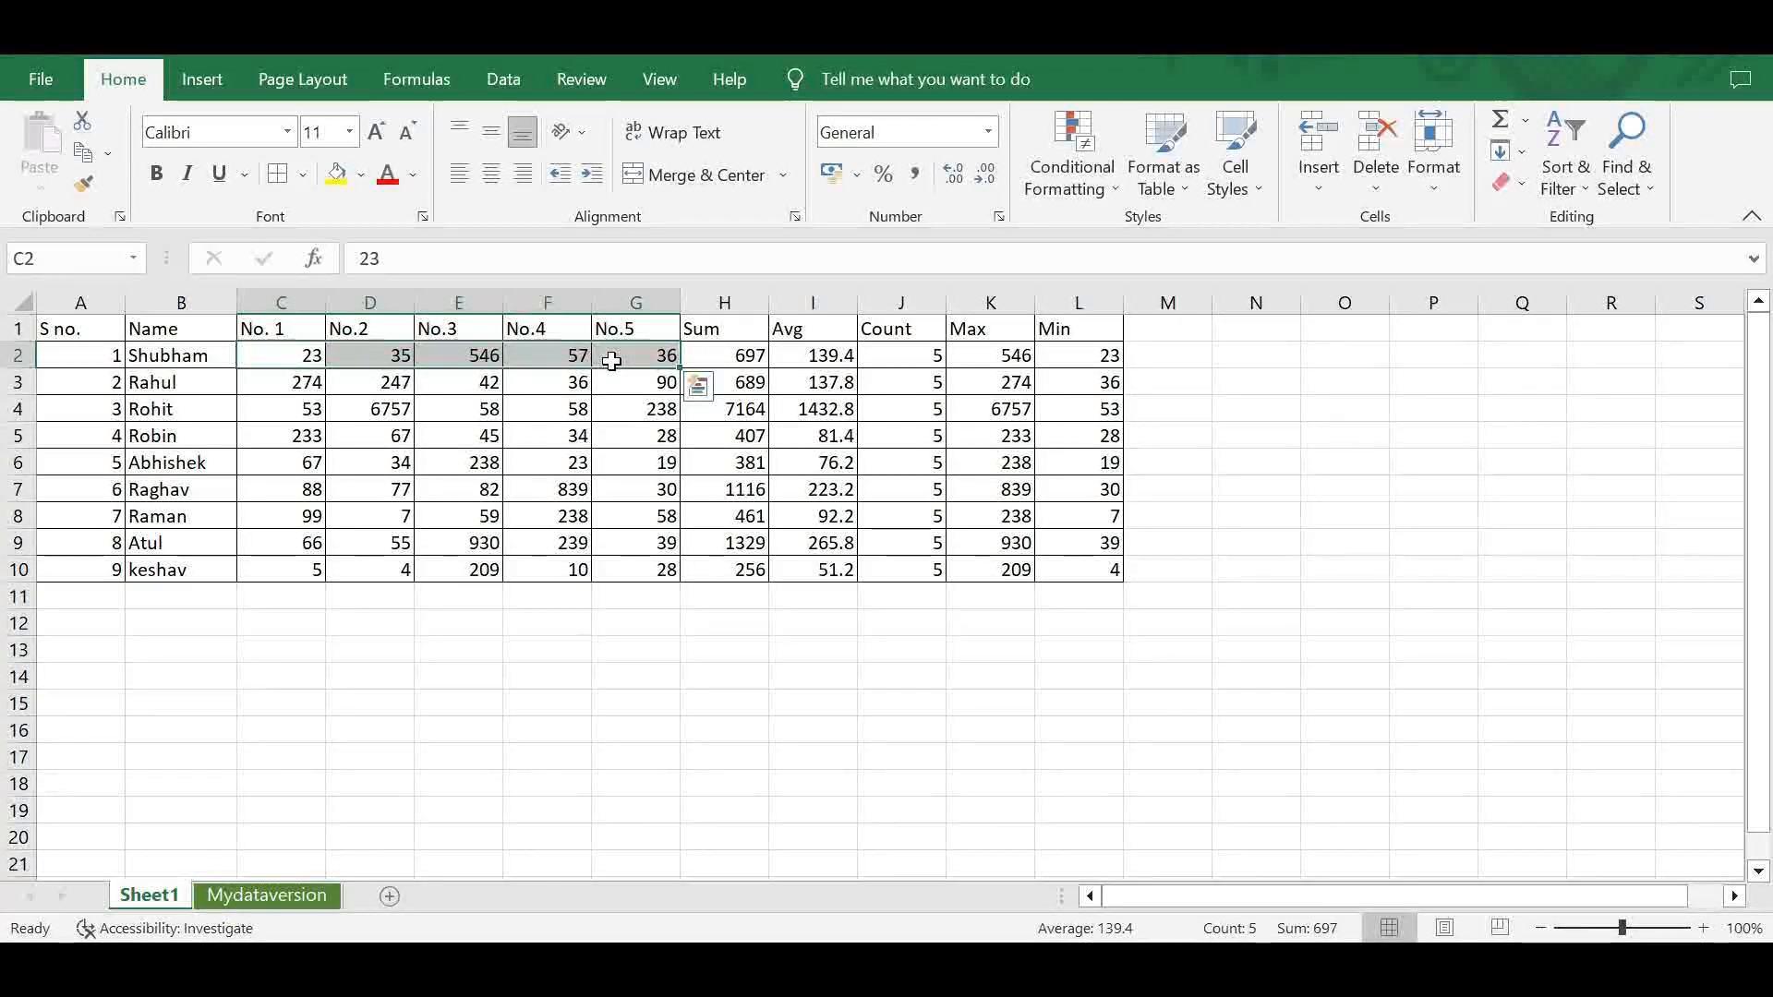
pyautogui.click(1071, 157)
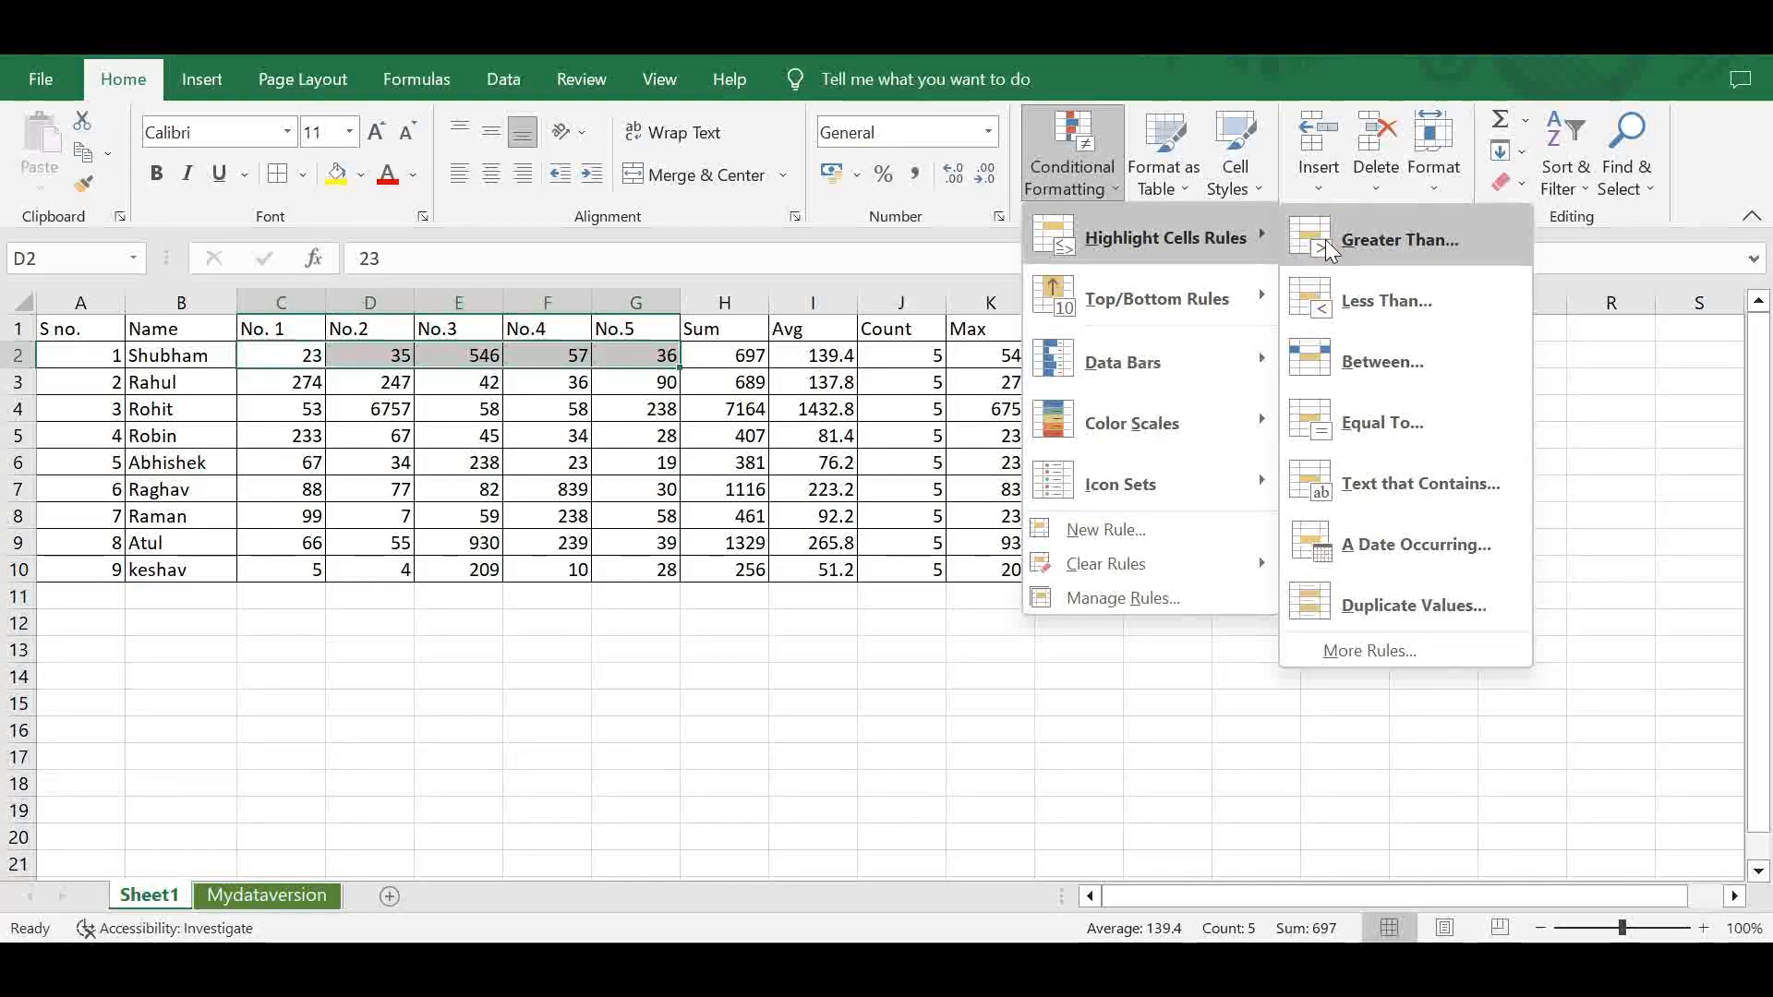
pyautogui.click(1335, 240)
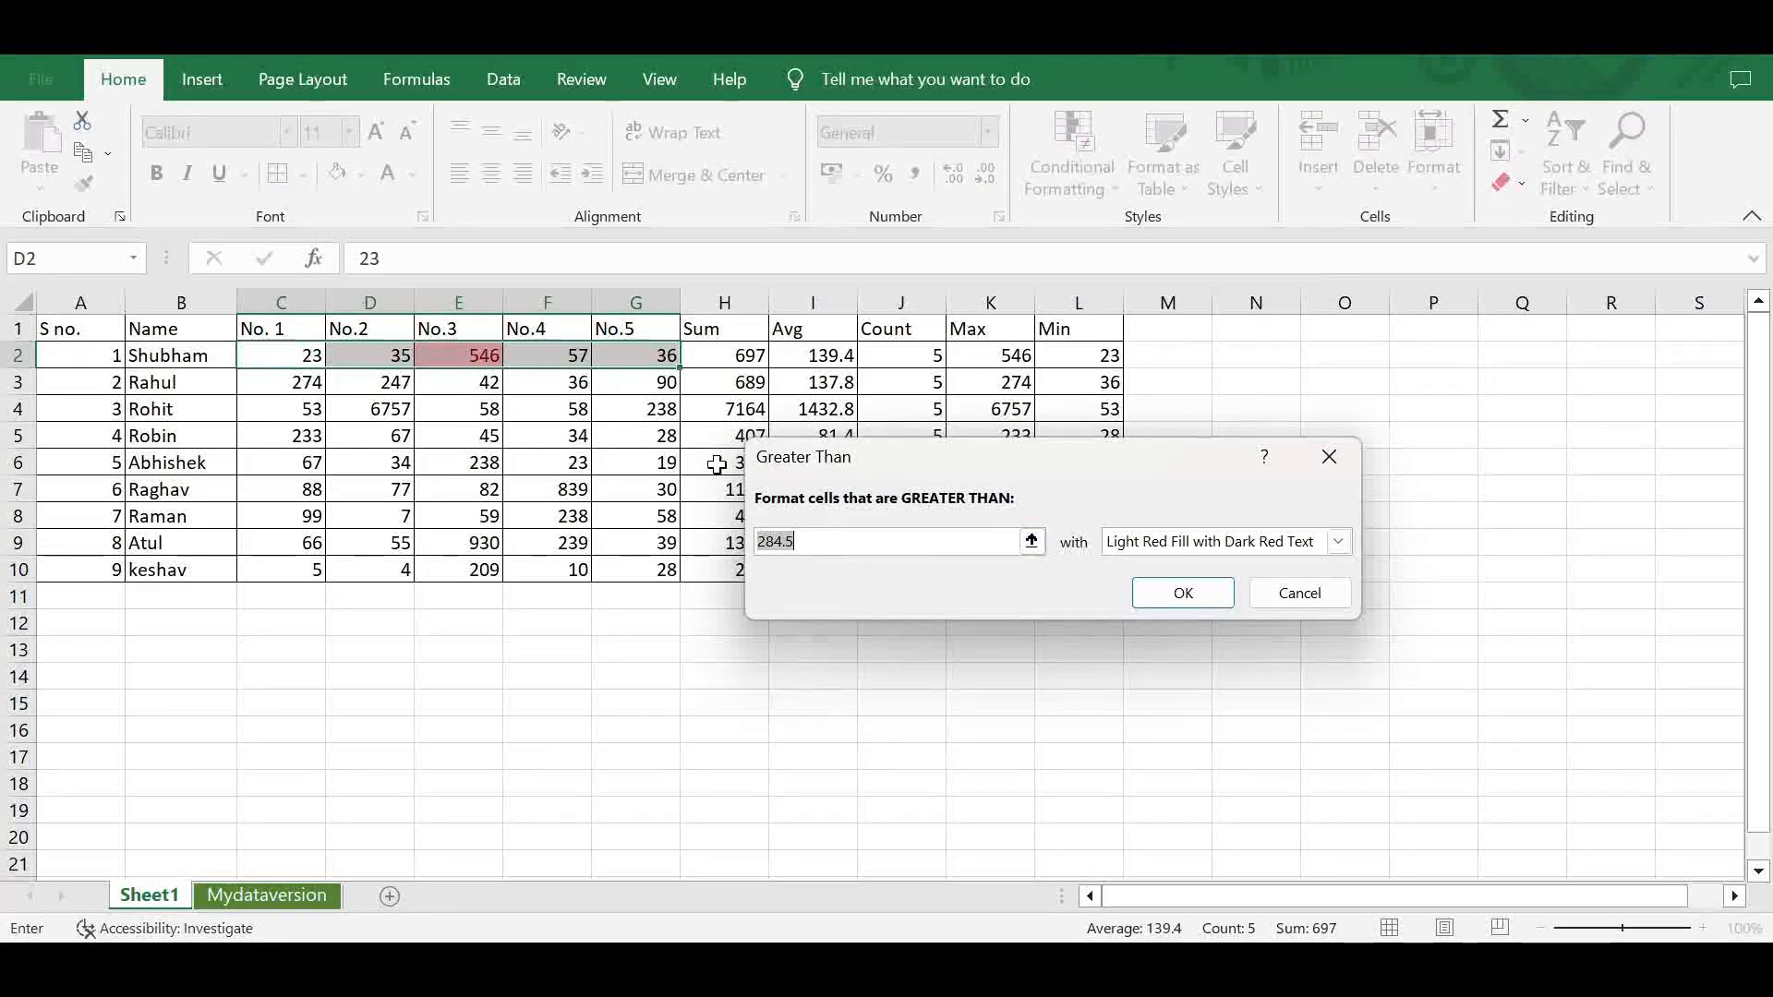
pyautogui.click(370, 357)
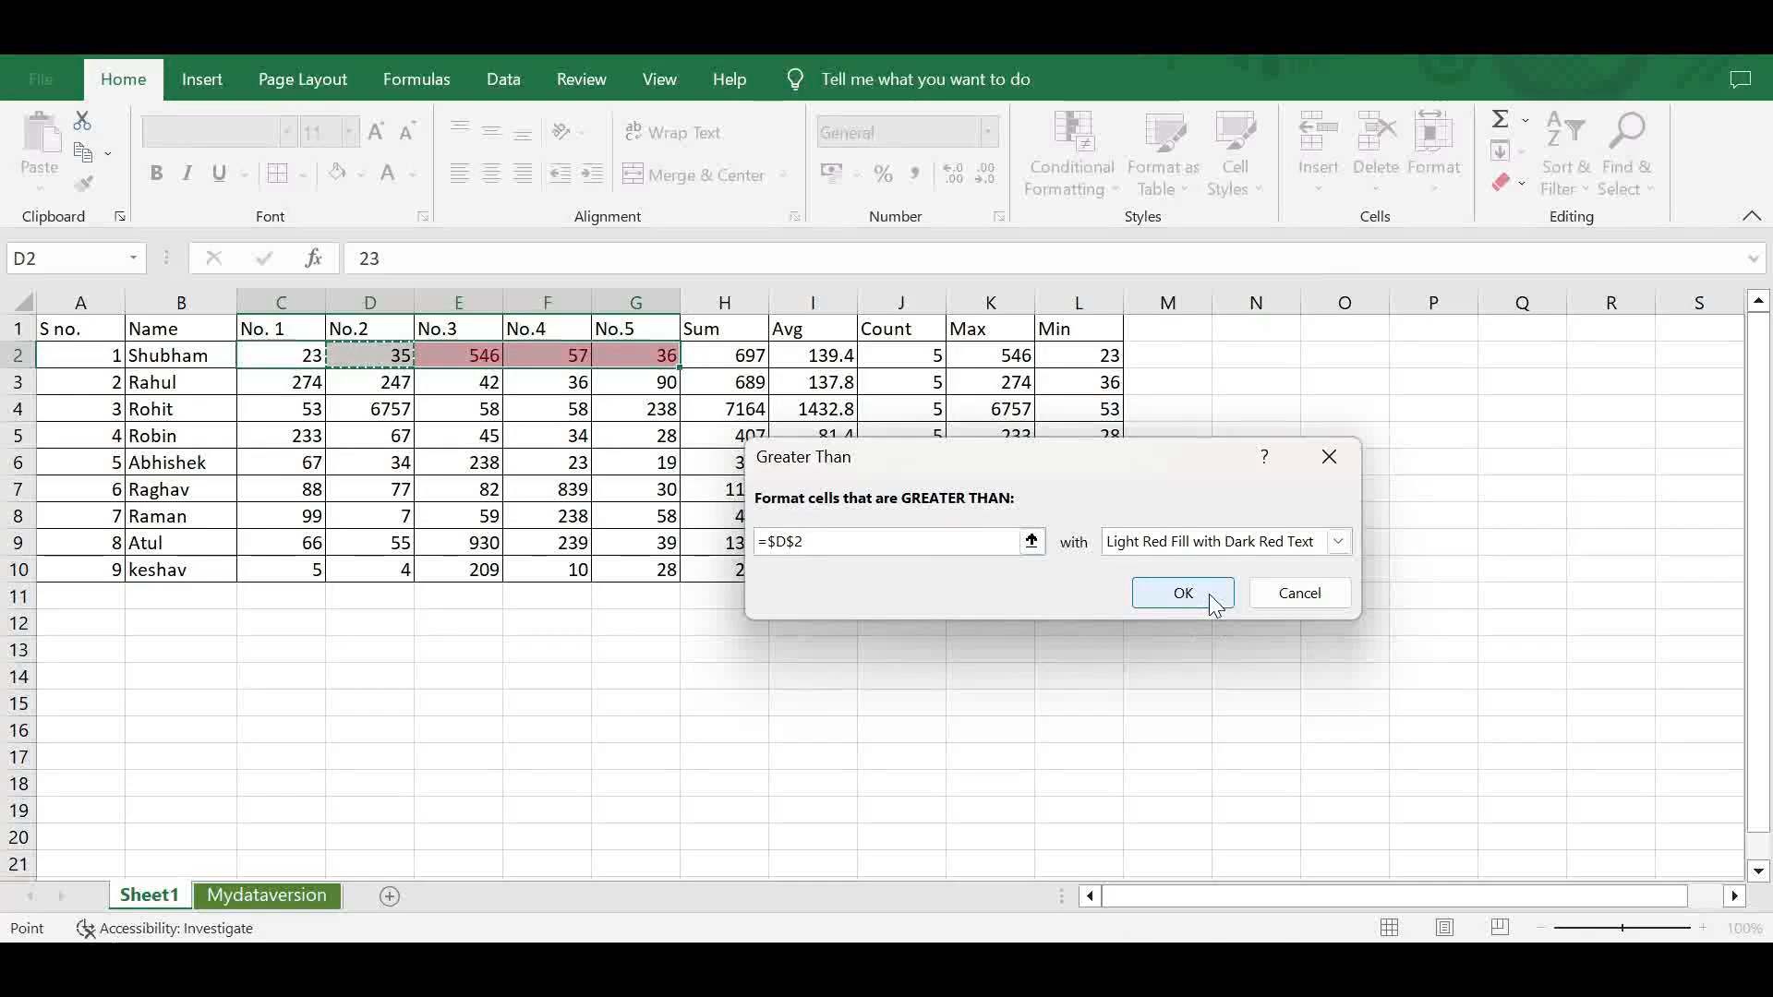
# - Give the Greater Than rule a custom format with a light blue fill and apply it to C2:G2
pyautogui.click(1338, 543)
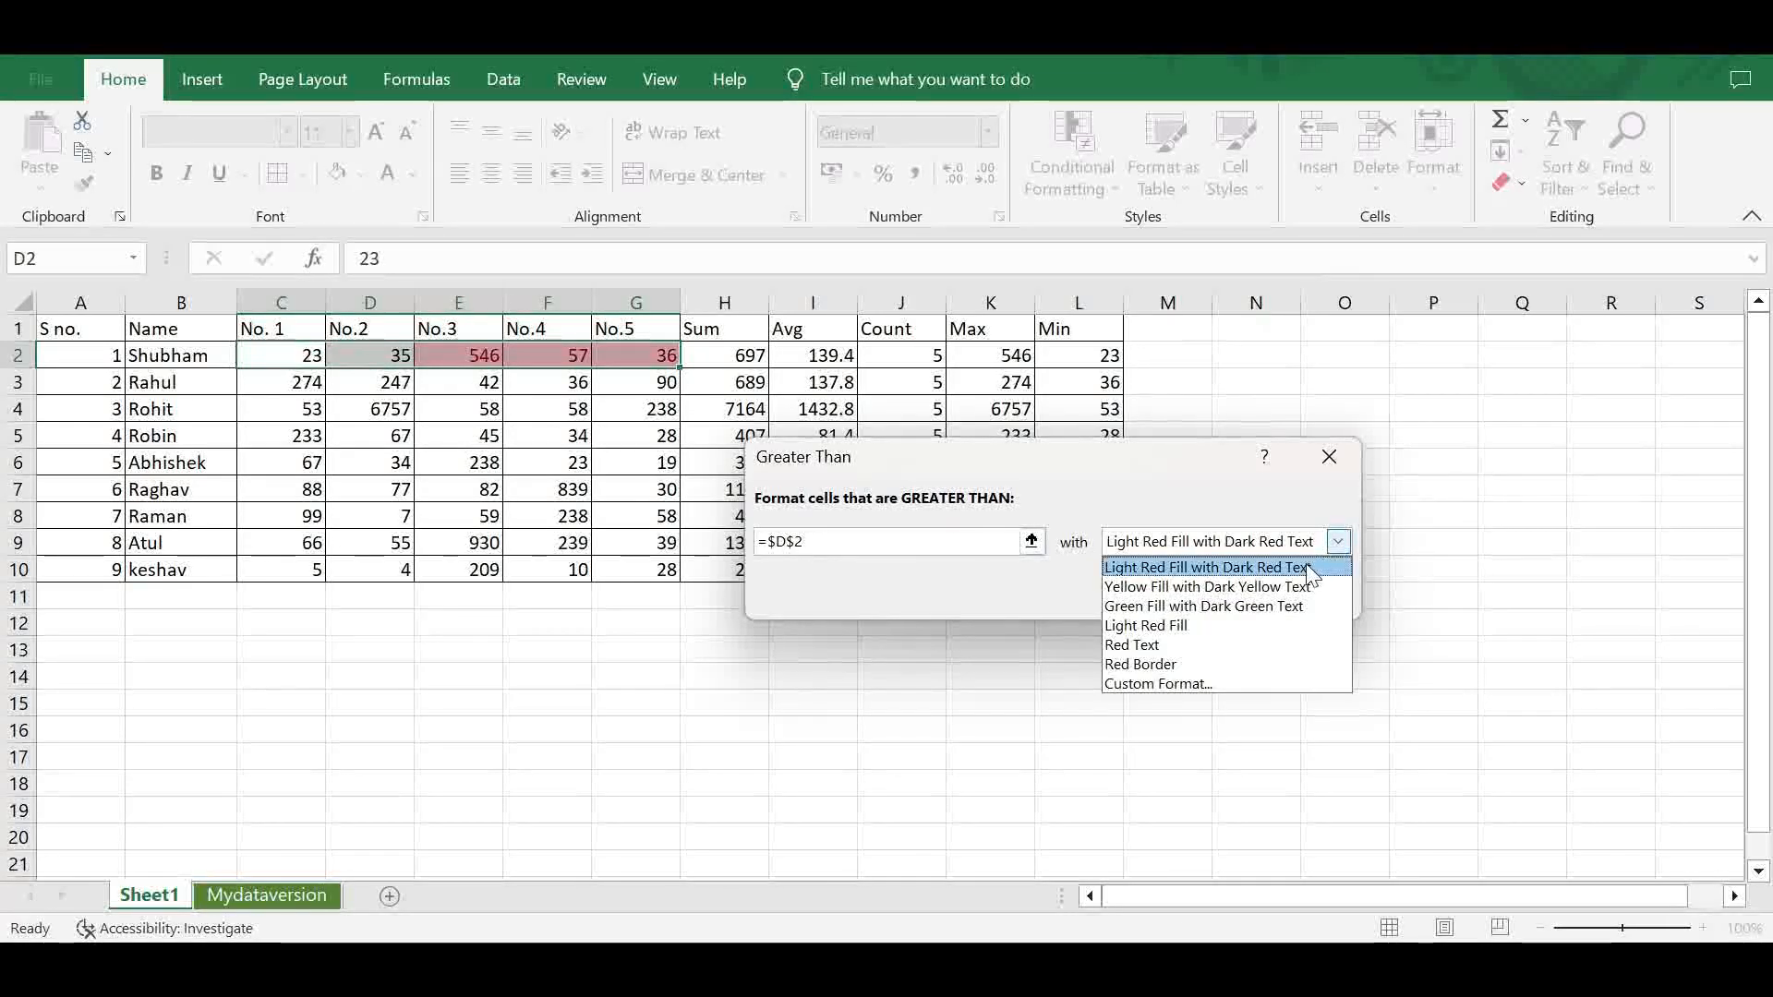
pyautogui.click(1208, 683)
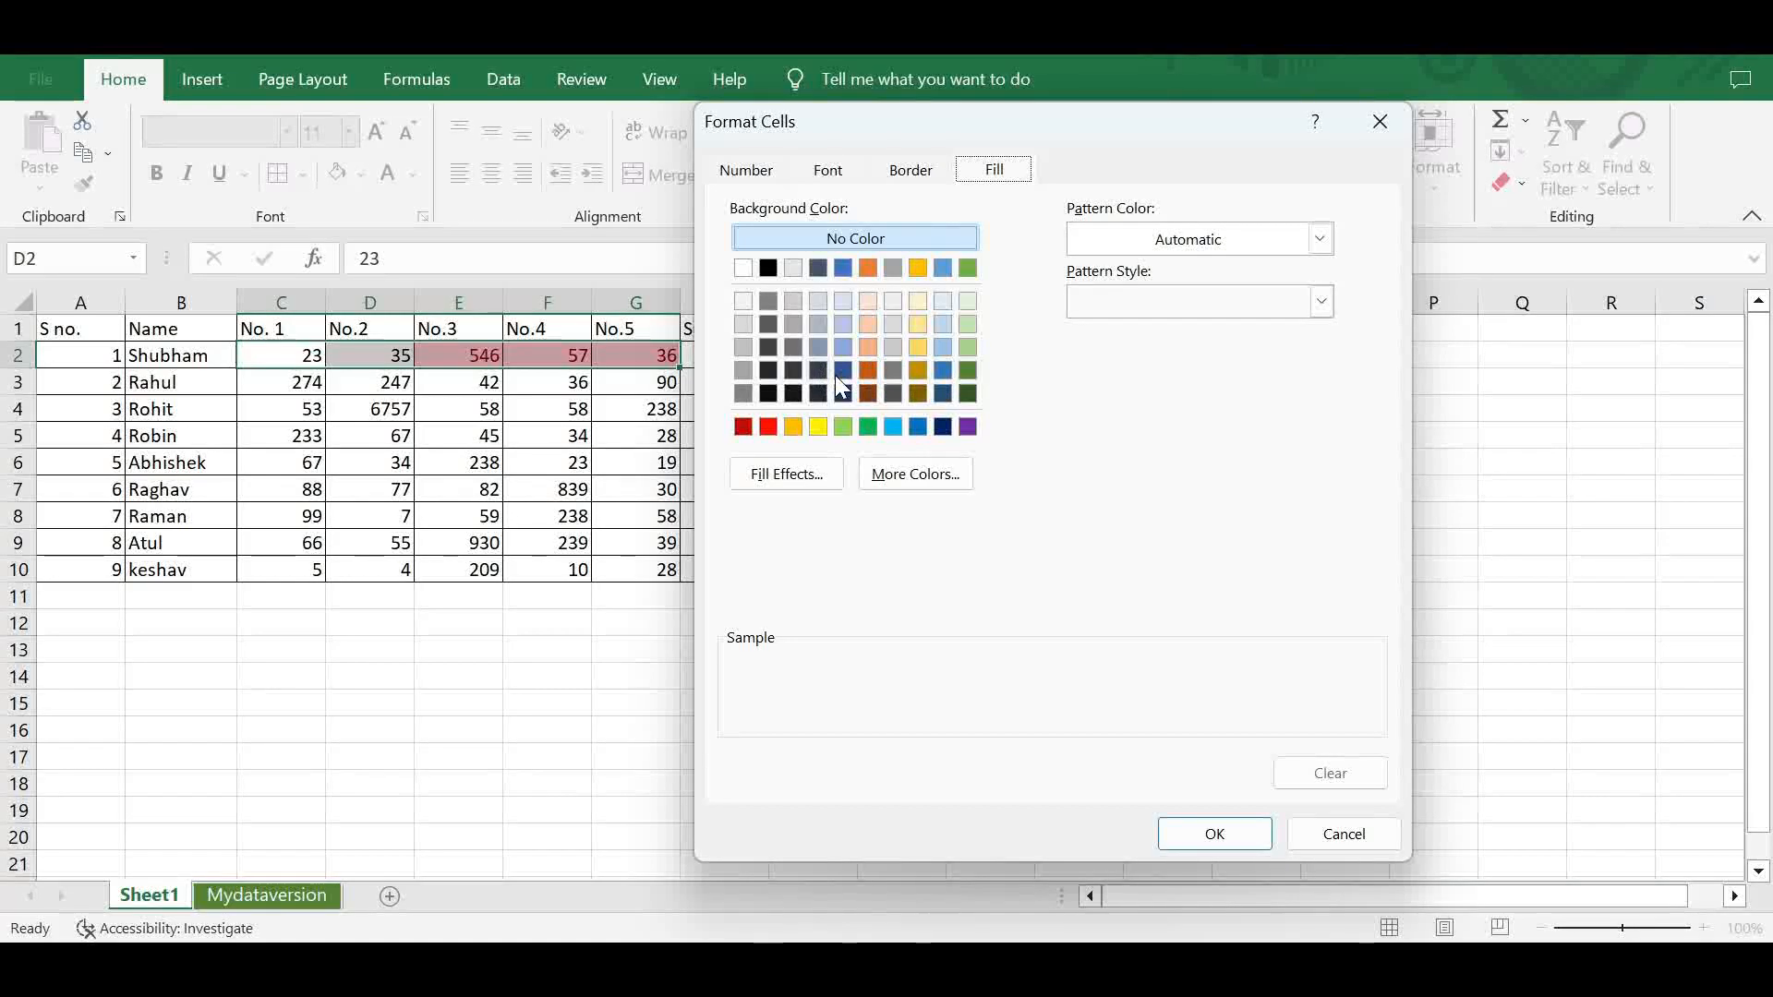
pyautogui.click(942, 347)
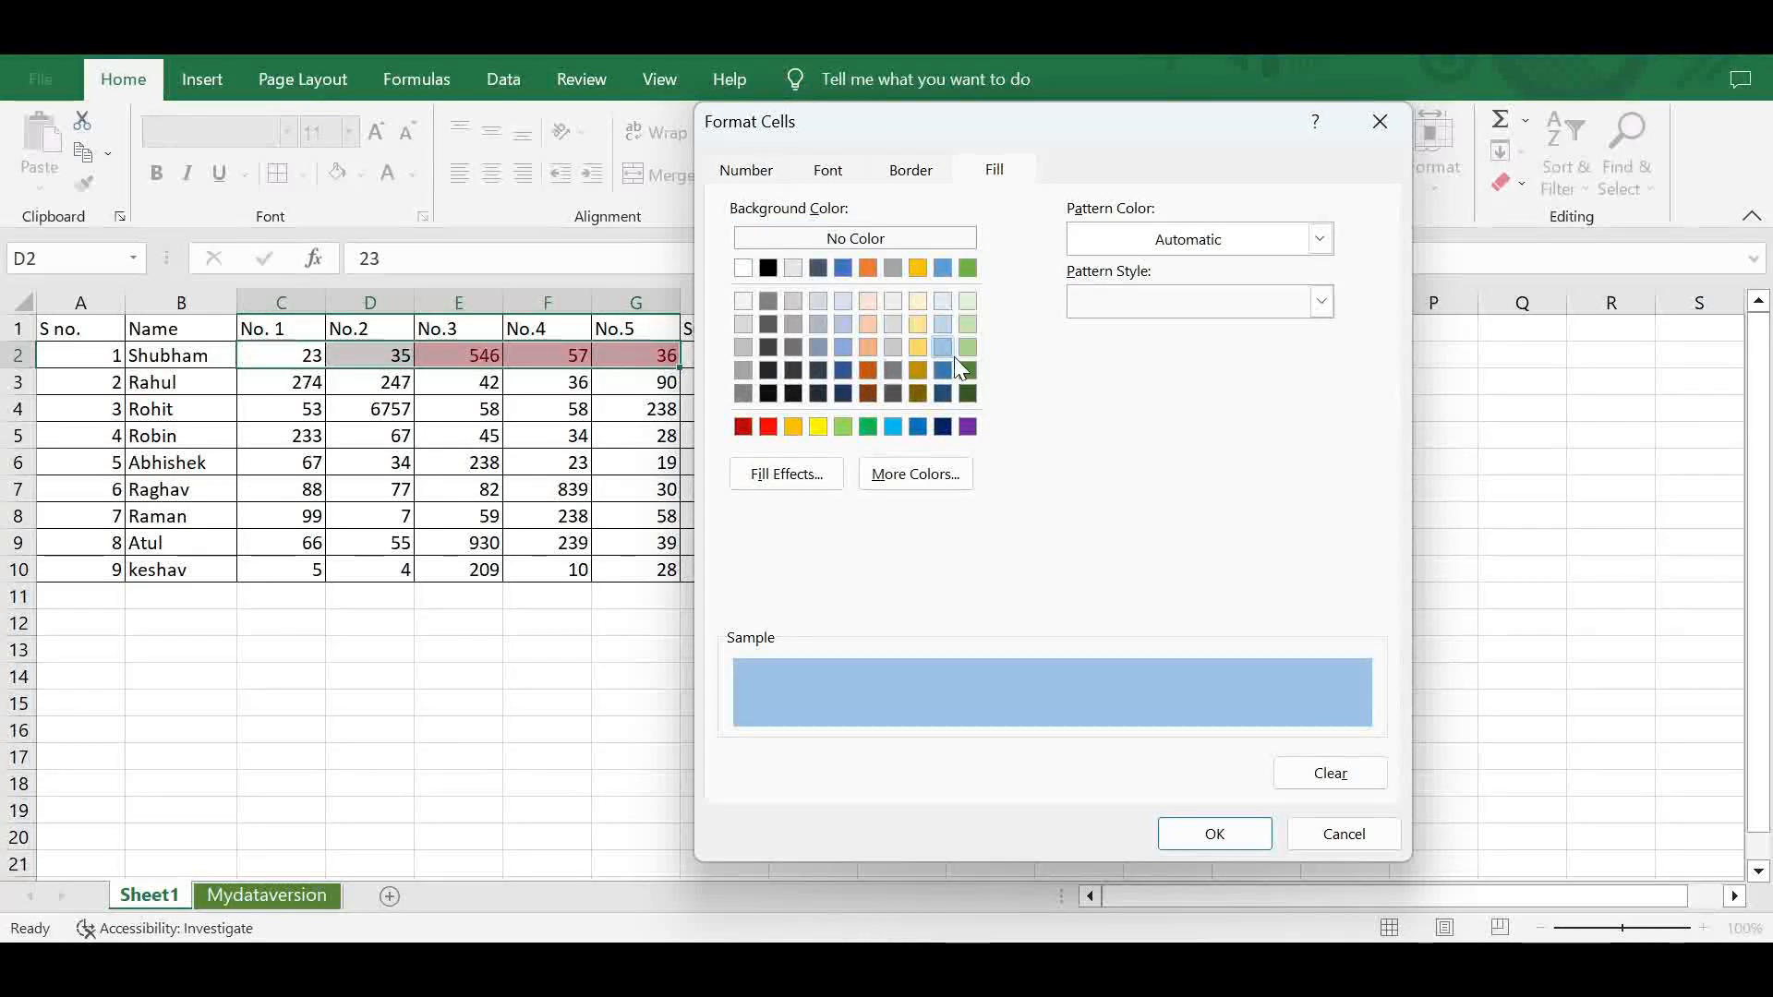
pyautogui.click(1186, 827)
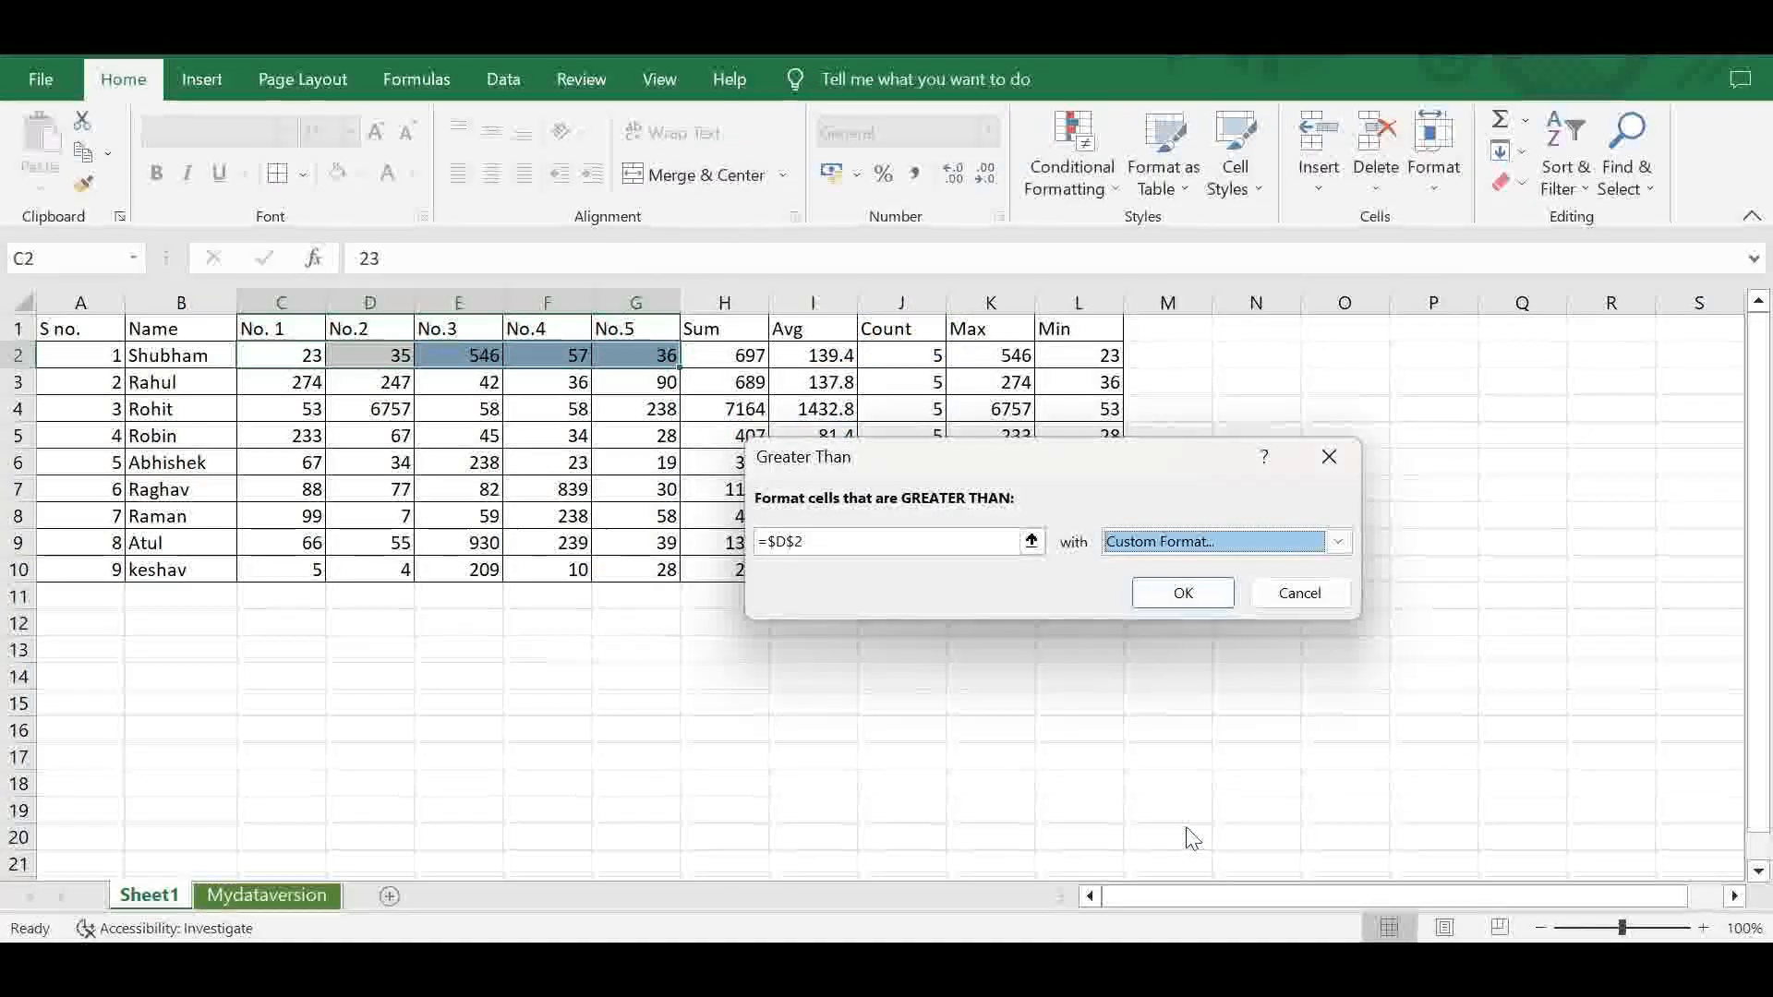
pyautogui.click(1179, 594)
pyautogui.click(903, 651)
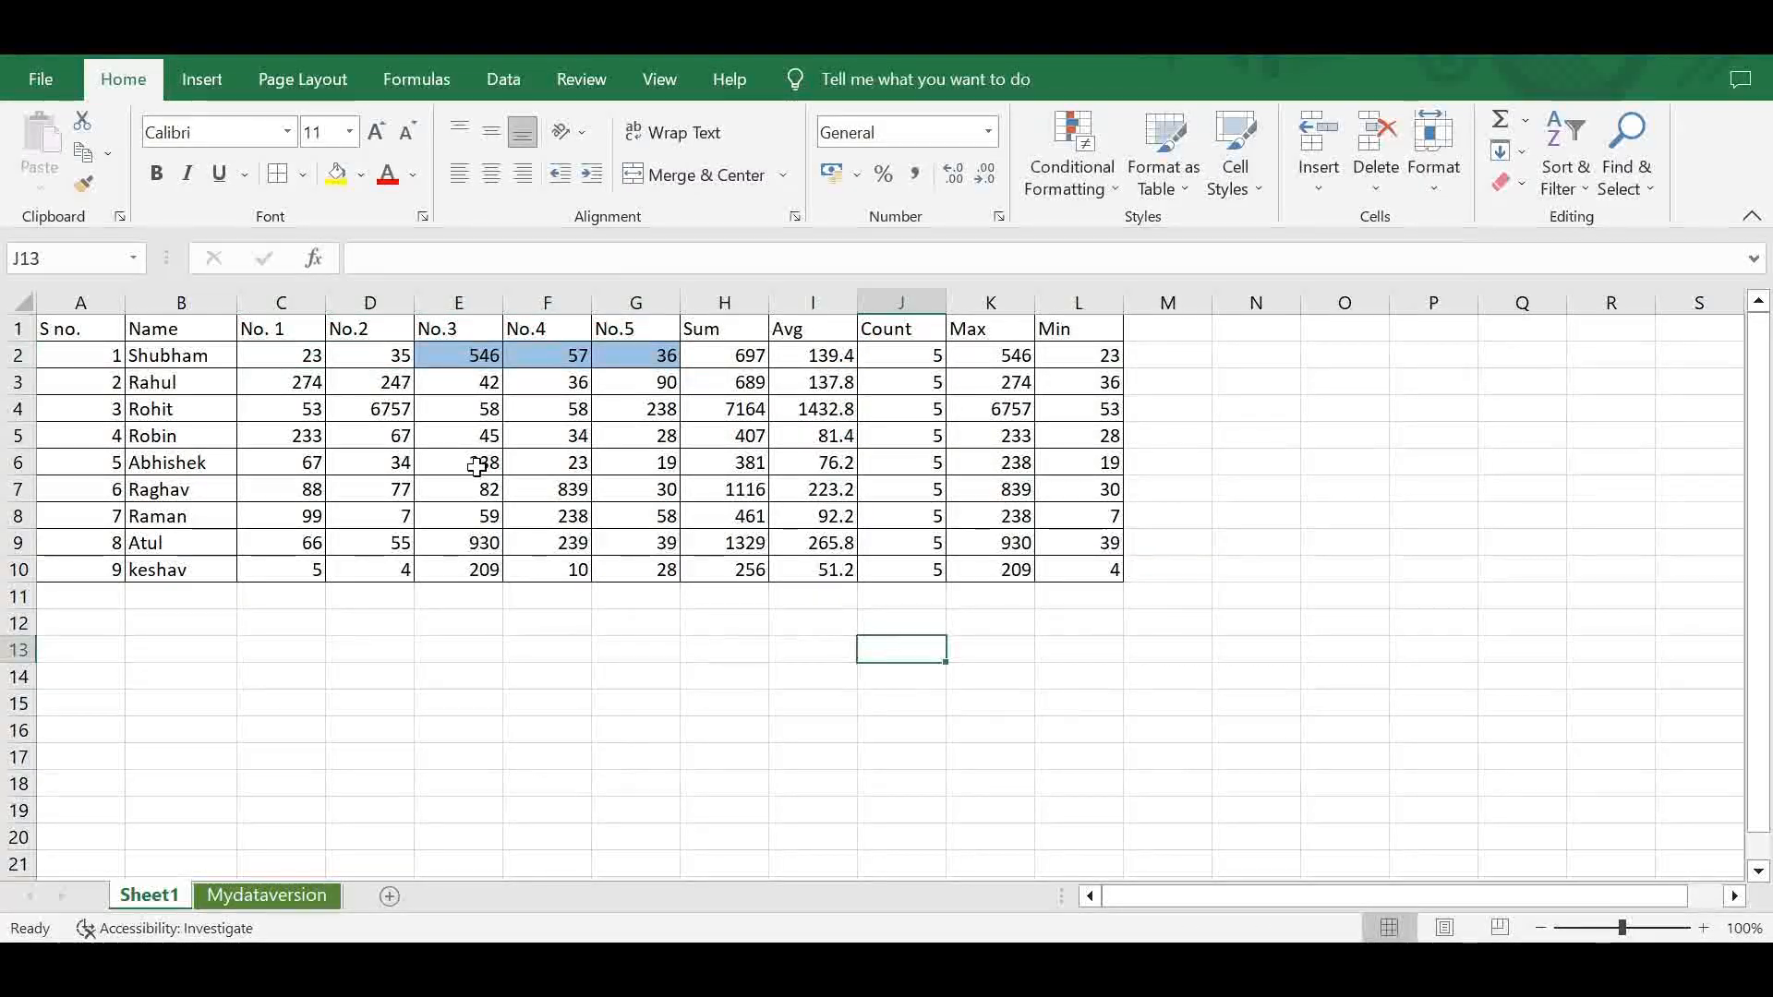
pyautogui.click(461, 357)
pyautogui.click(550, 356)
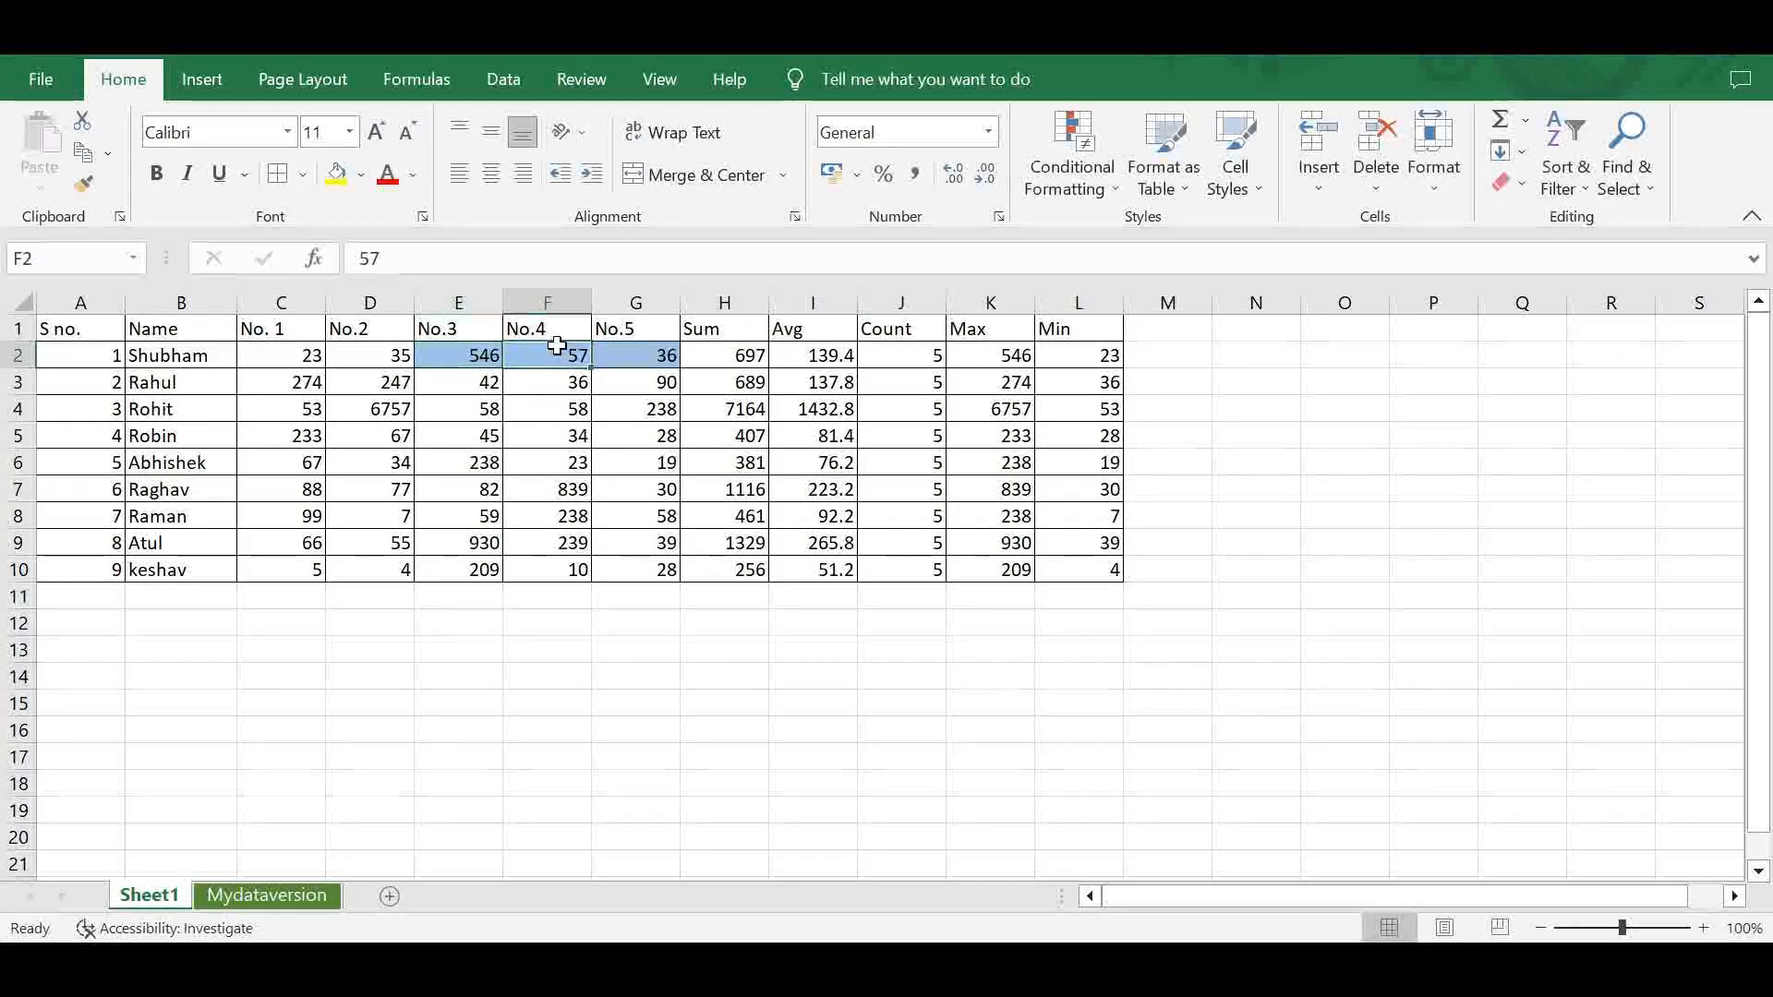
pyautogui.press('Tab')
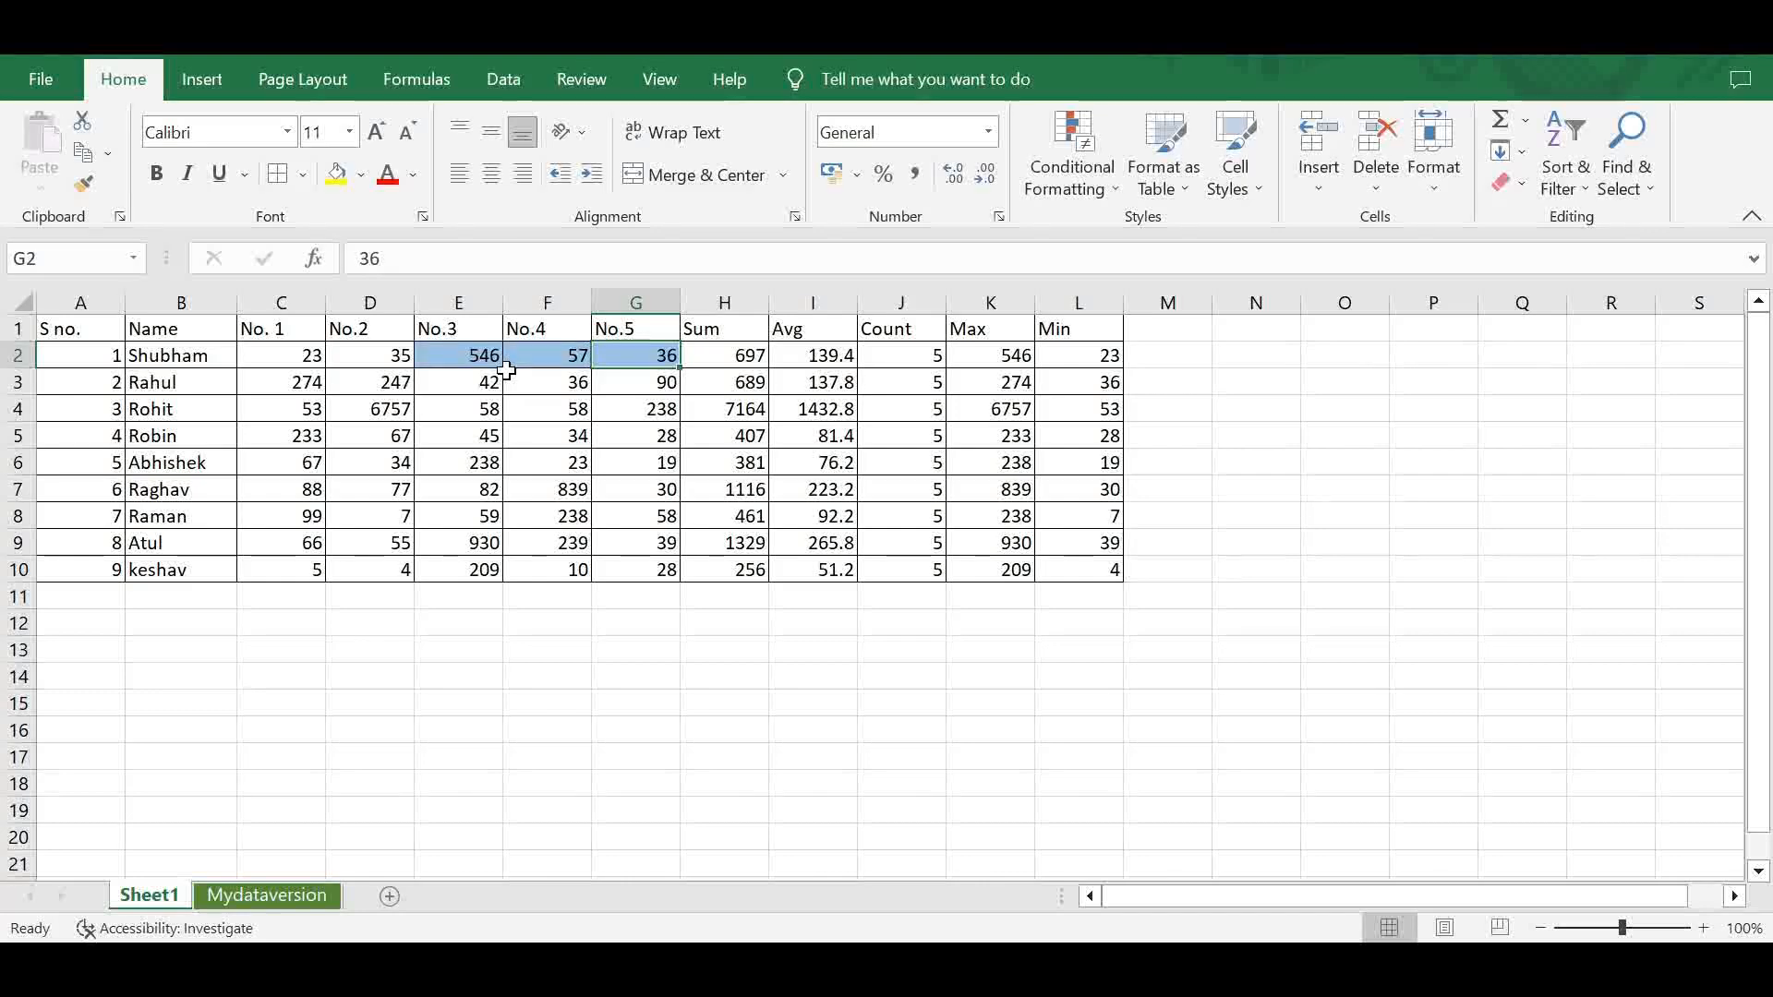
# - Set up a Less Than highlight rule on C3:G3 that compares the values with cell E3
pyautogui.moveTo(307, 380); pyautogui.dragTo(647, 389)
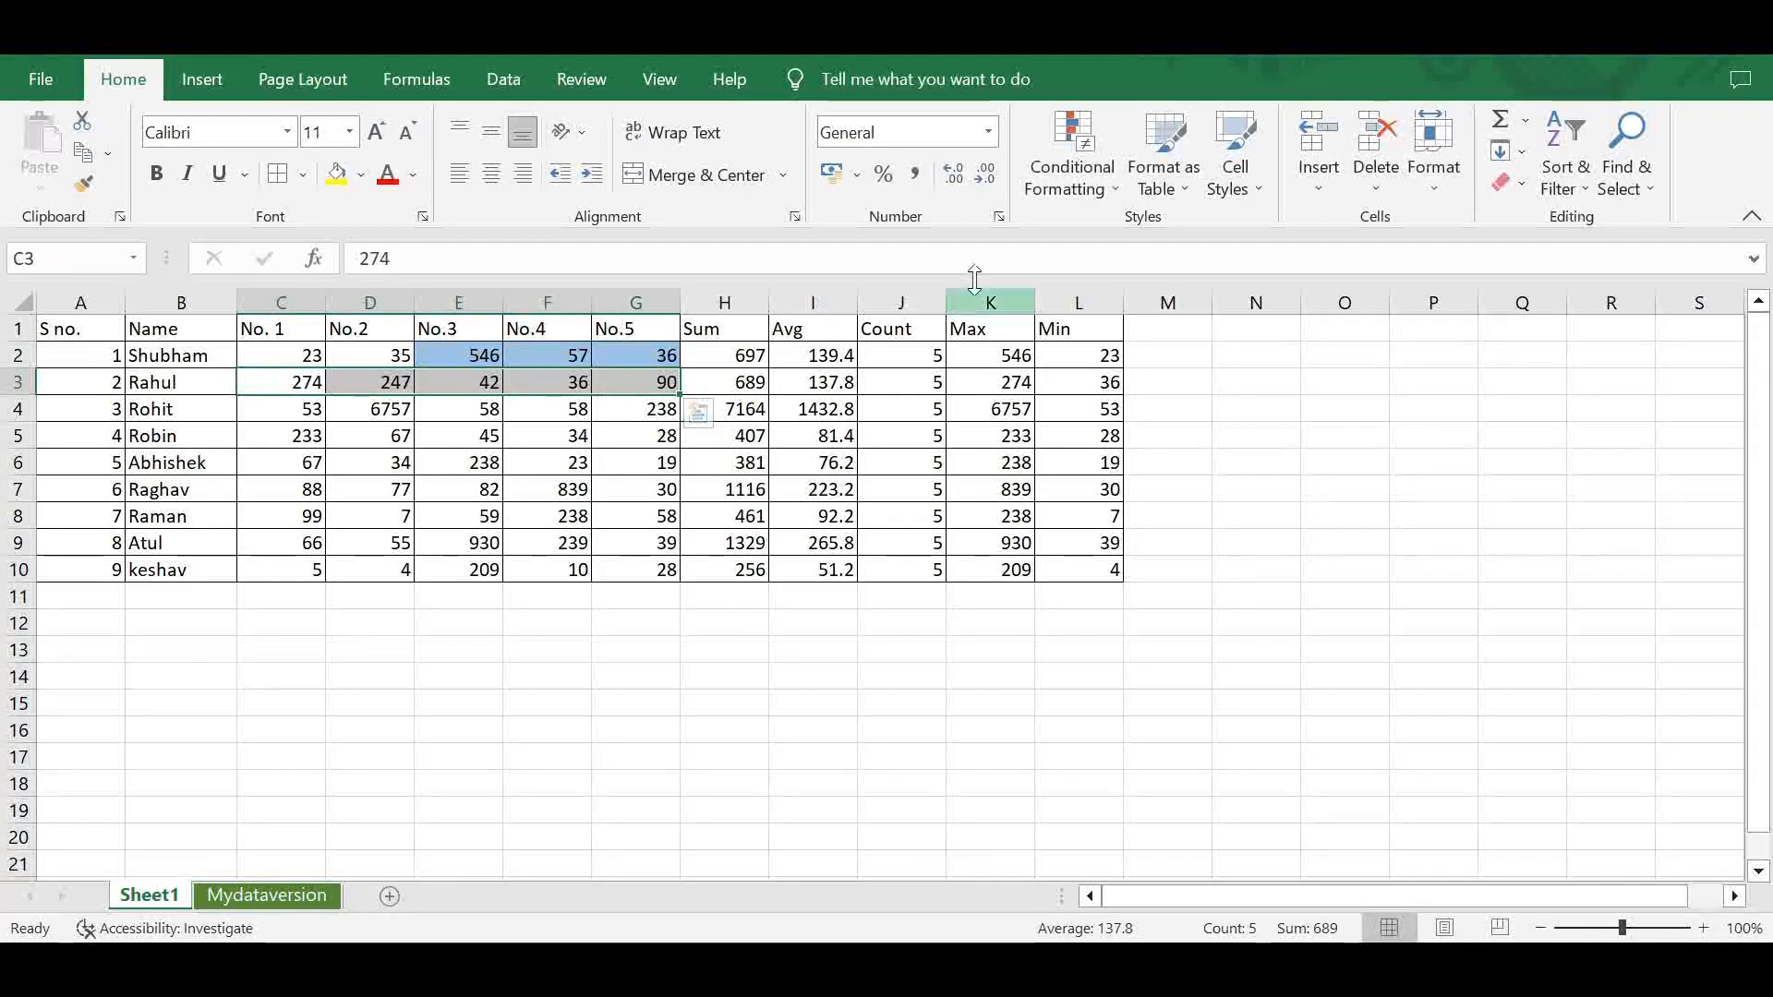
pyautogui.click(1072, 185)
pyautogui.moveTo(1105, 242)
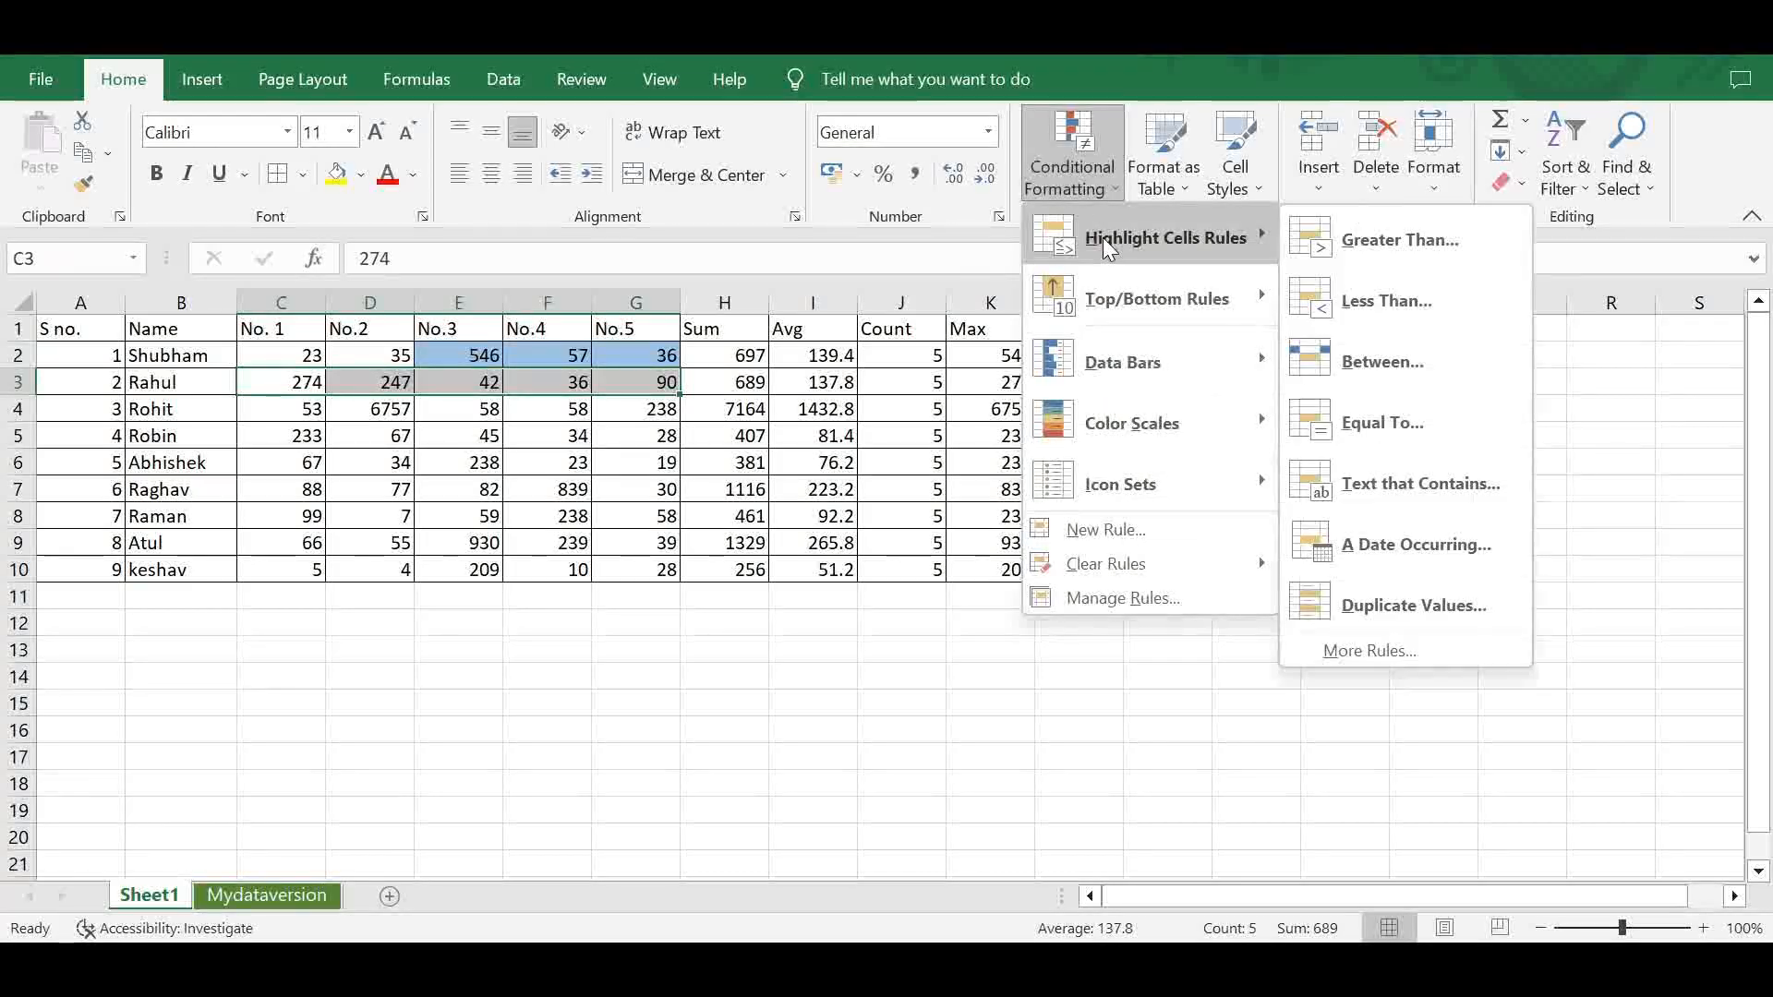
pyautogui.click(1350, 300)
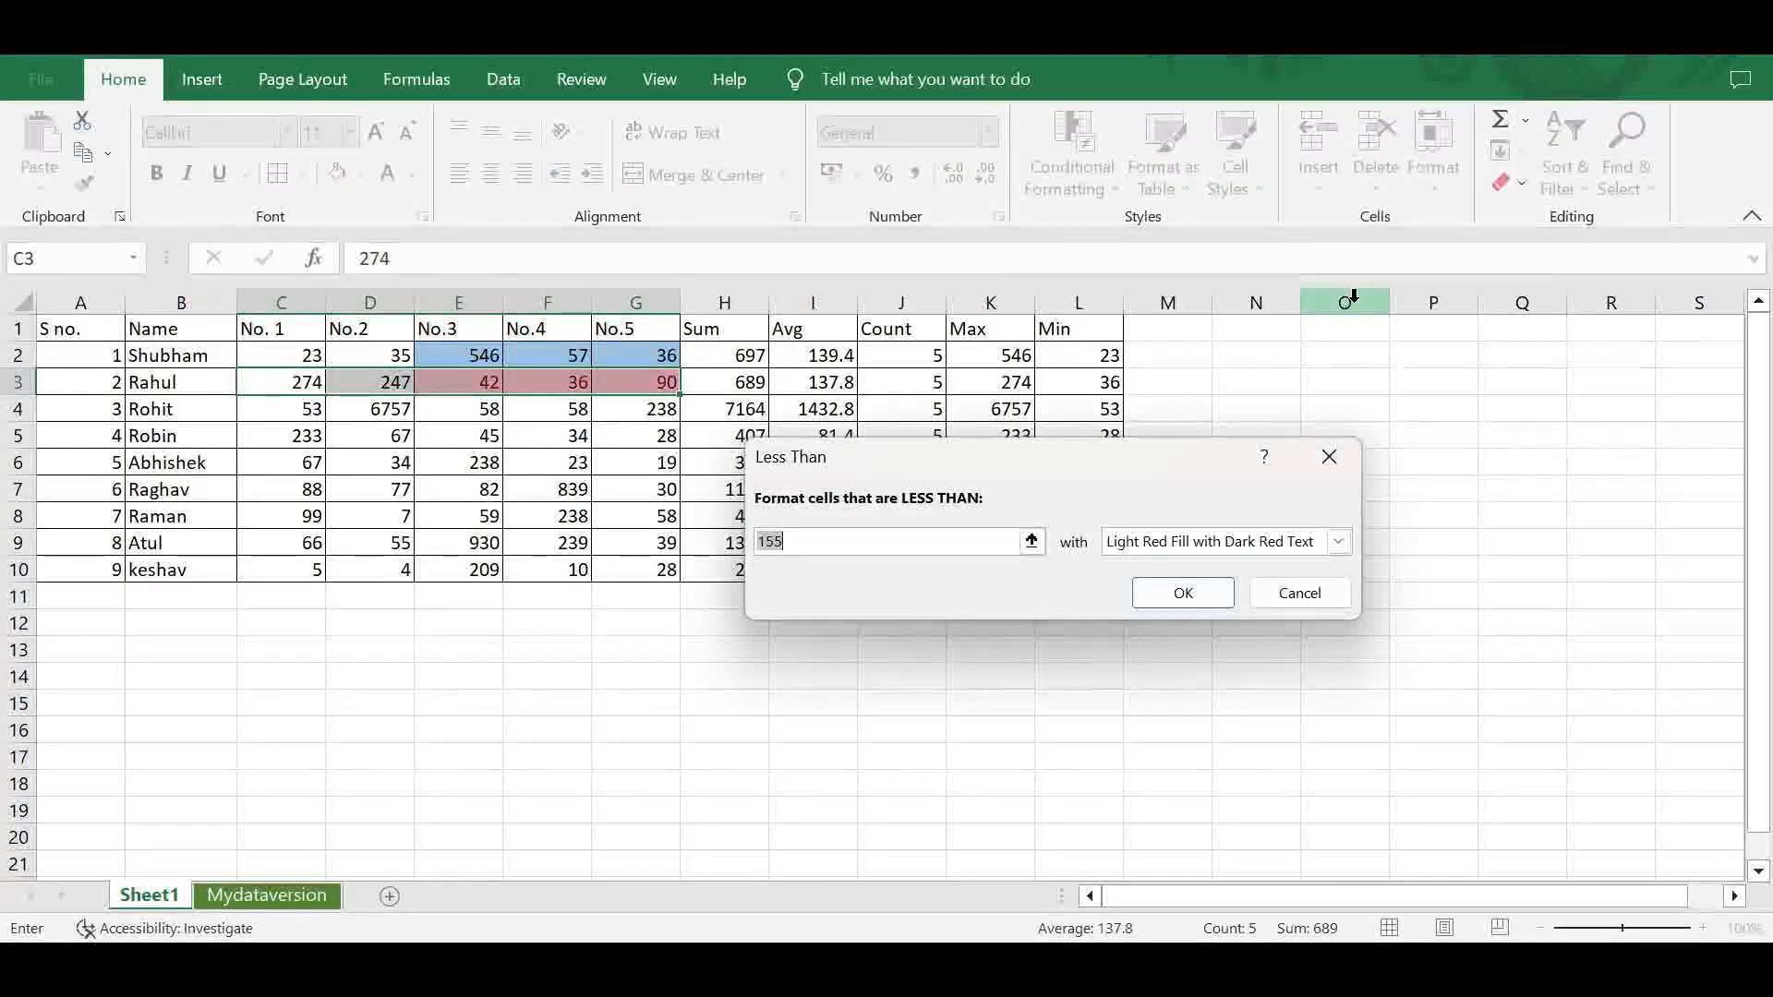
pyautogui.click(444, 385)
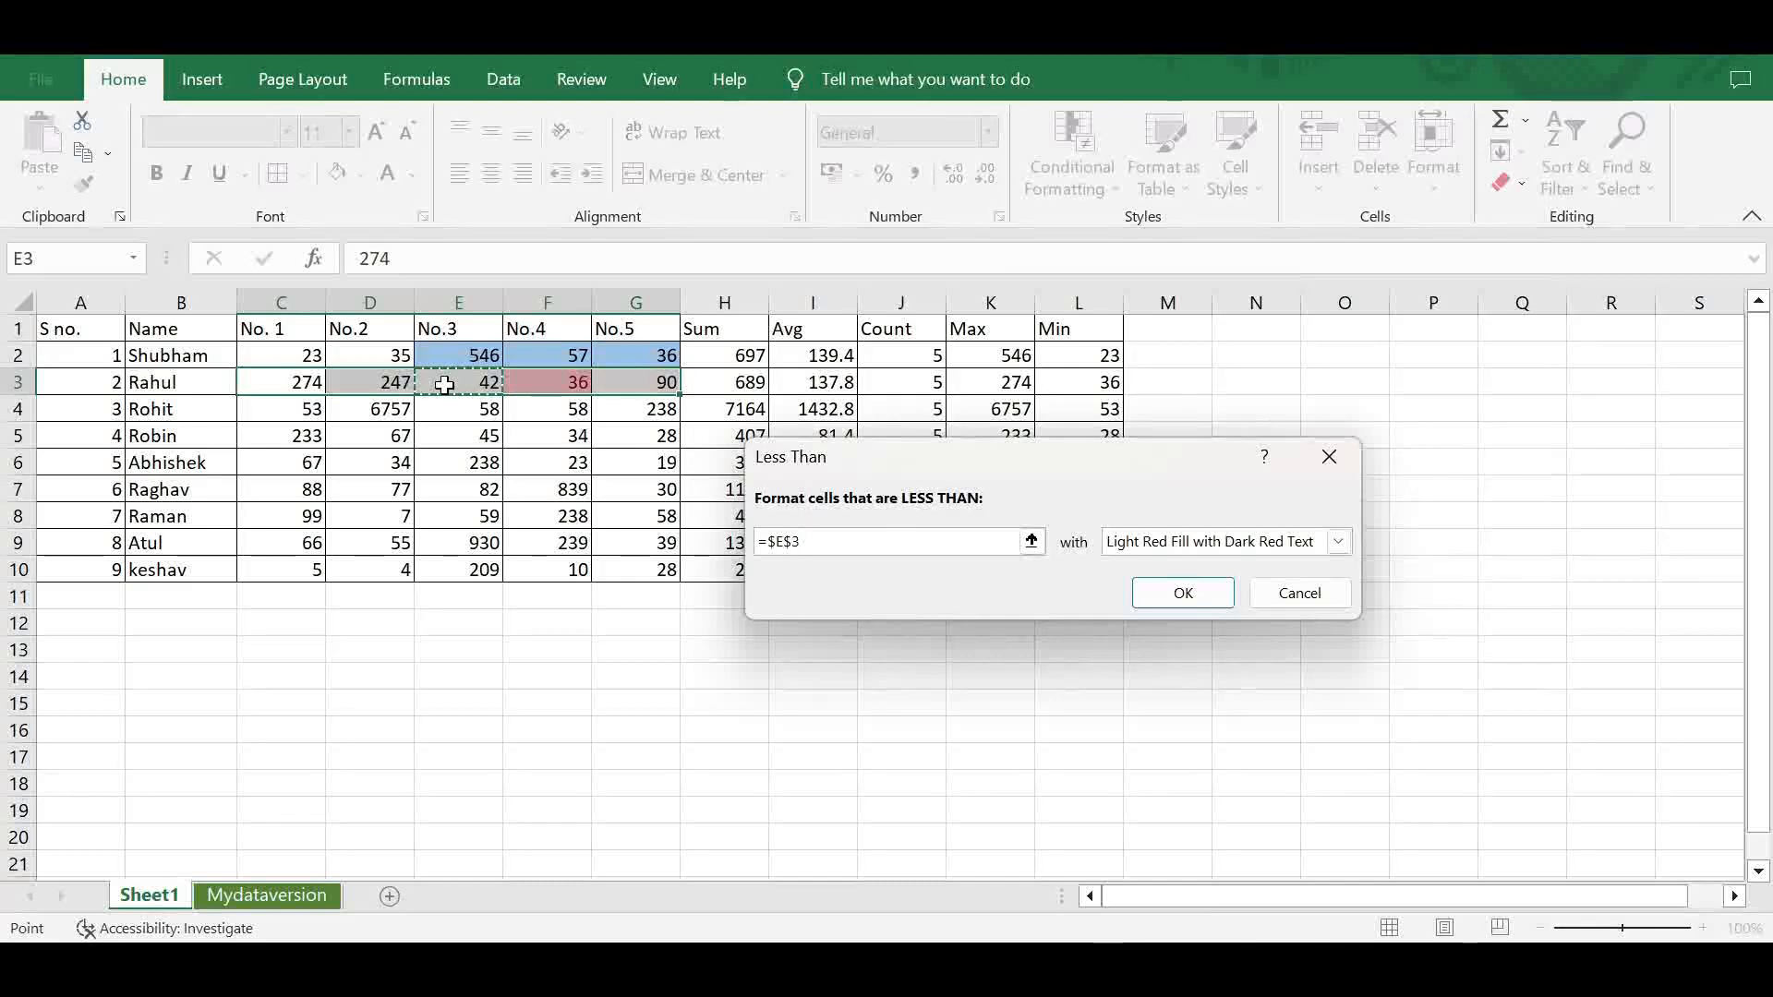
# - Give the Less Than rule a custom format with a light orange fill and apply it to C3:G3
pyautogui.click(1338, 542)
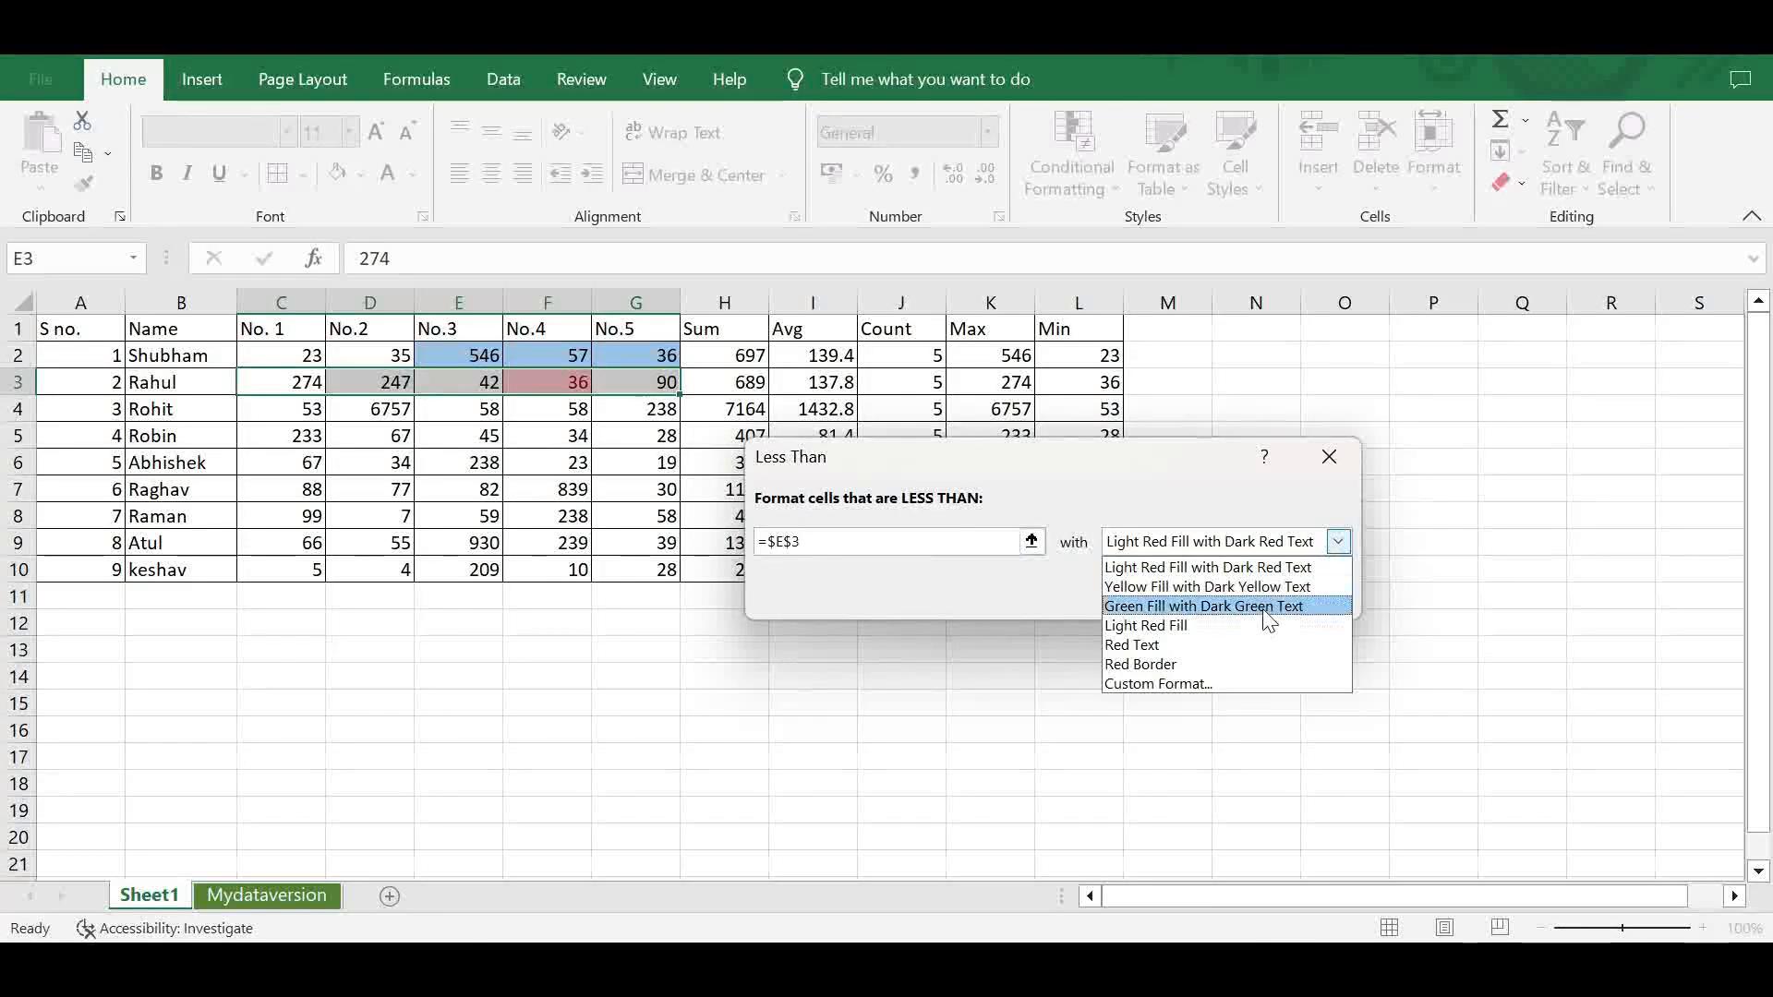
pyautogui.click(1242, 665)
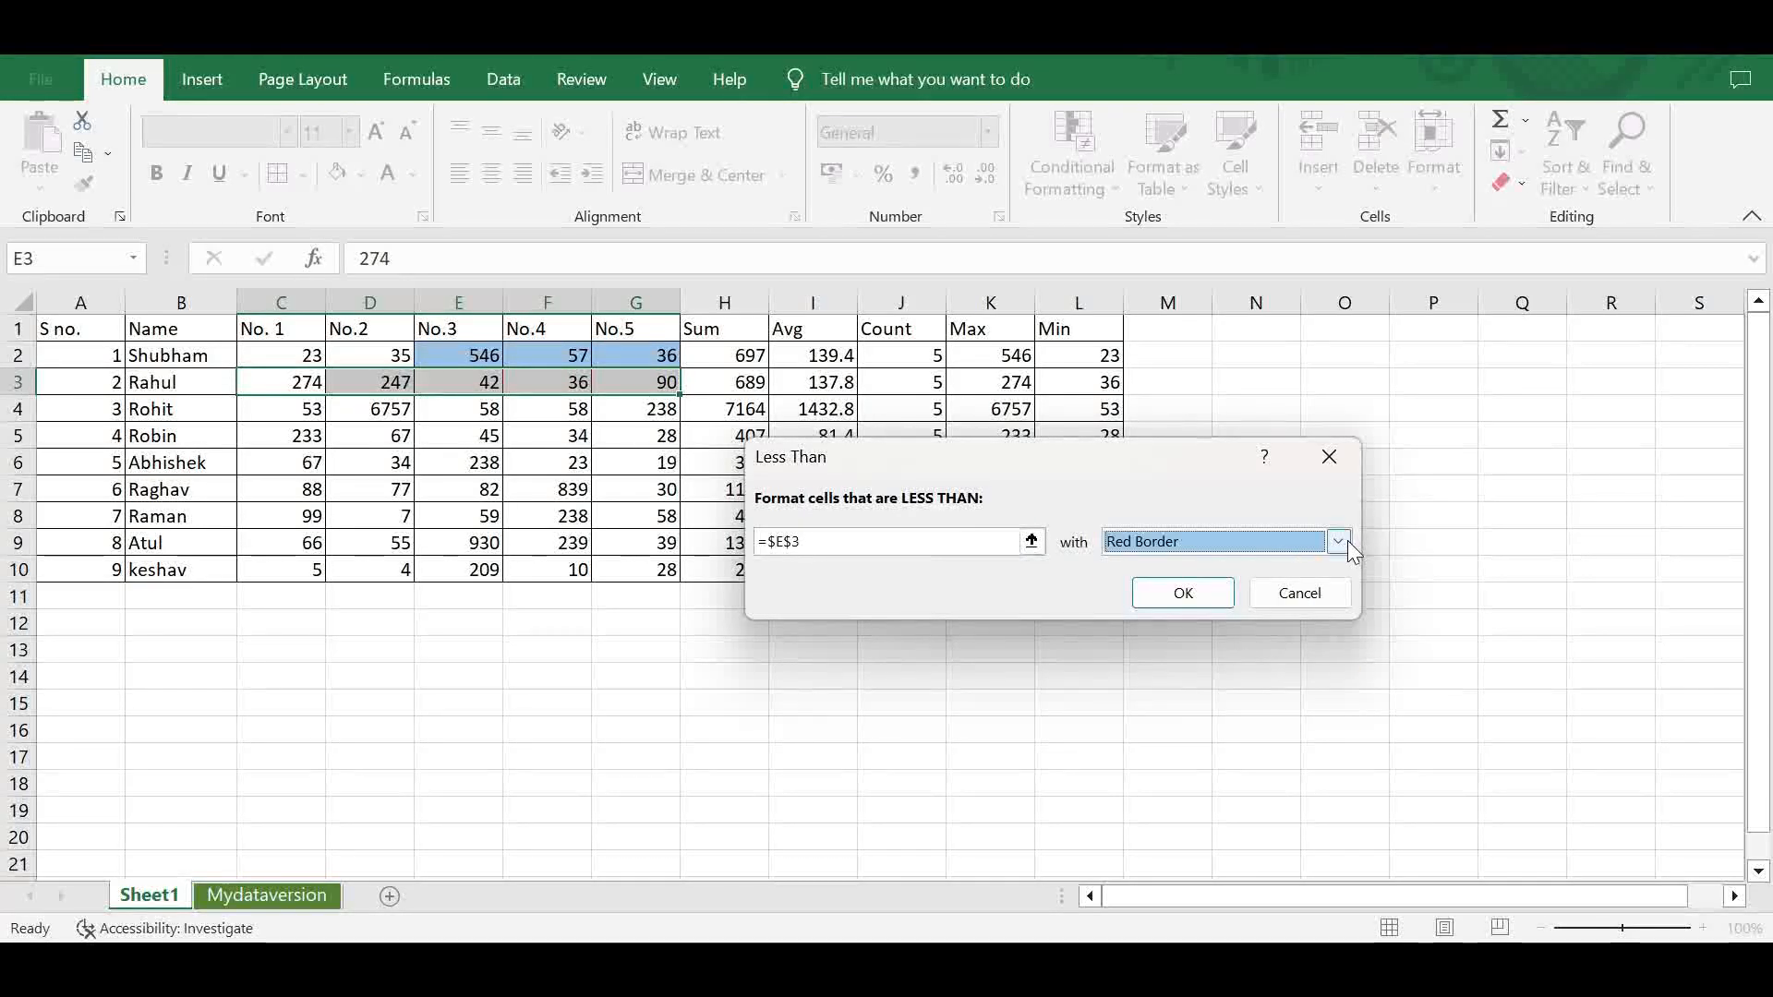
pyautogui.click(1348, 540)
pyautogui.click(1262, 680)
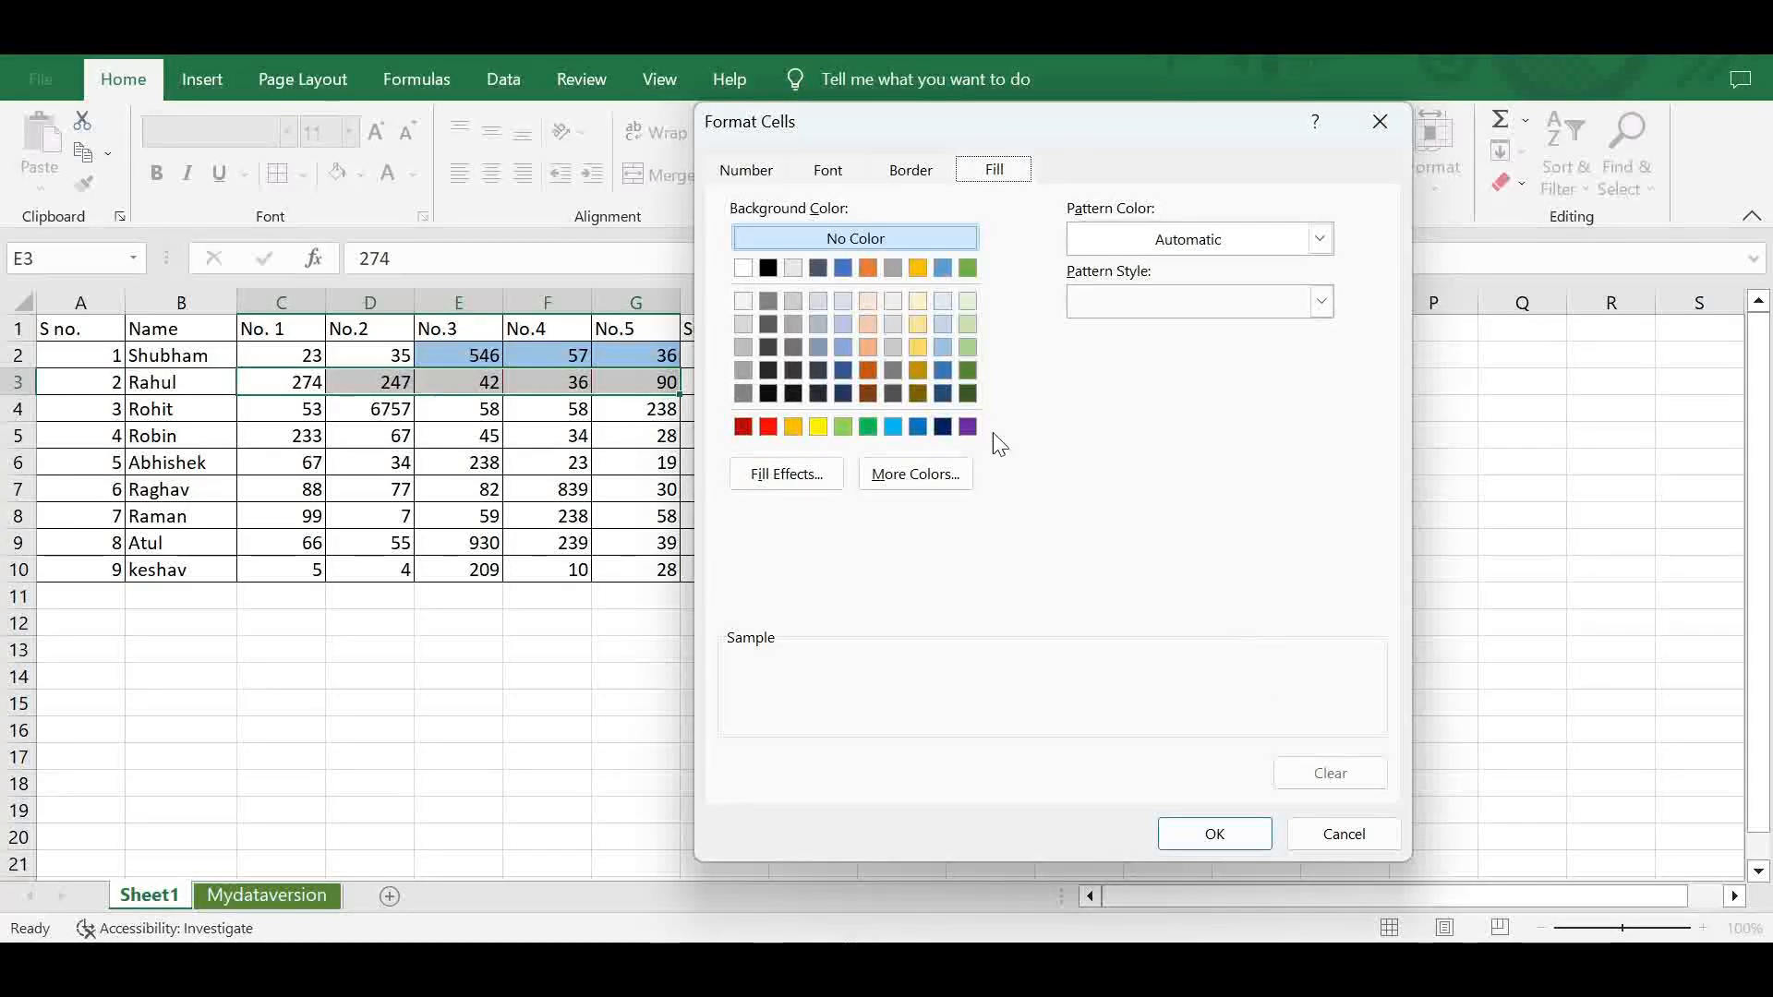
pyautogui.click(868, 348)
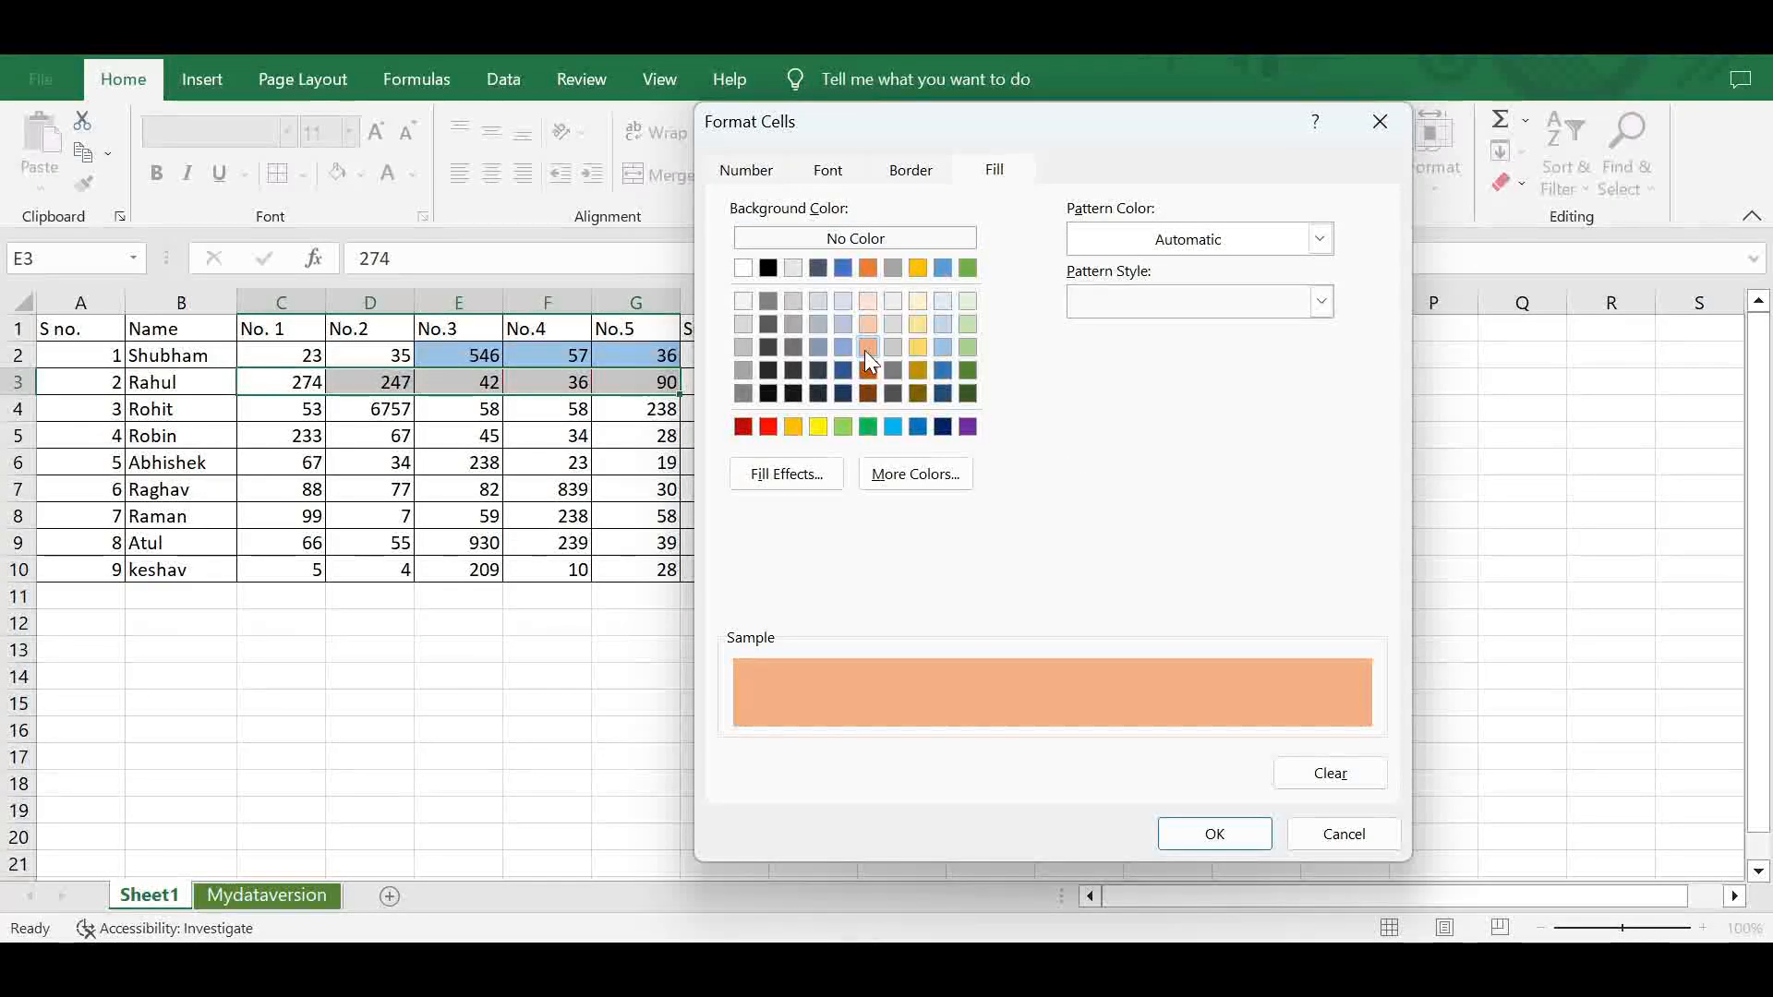
pyautogui.click(1214, 834)
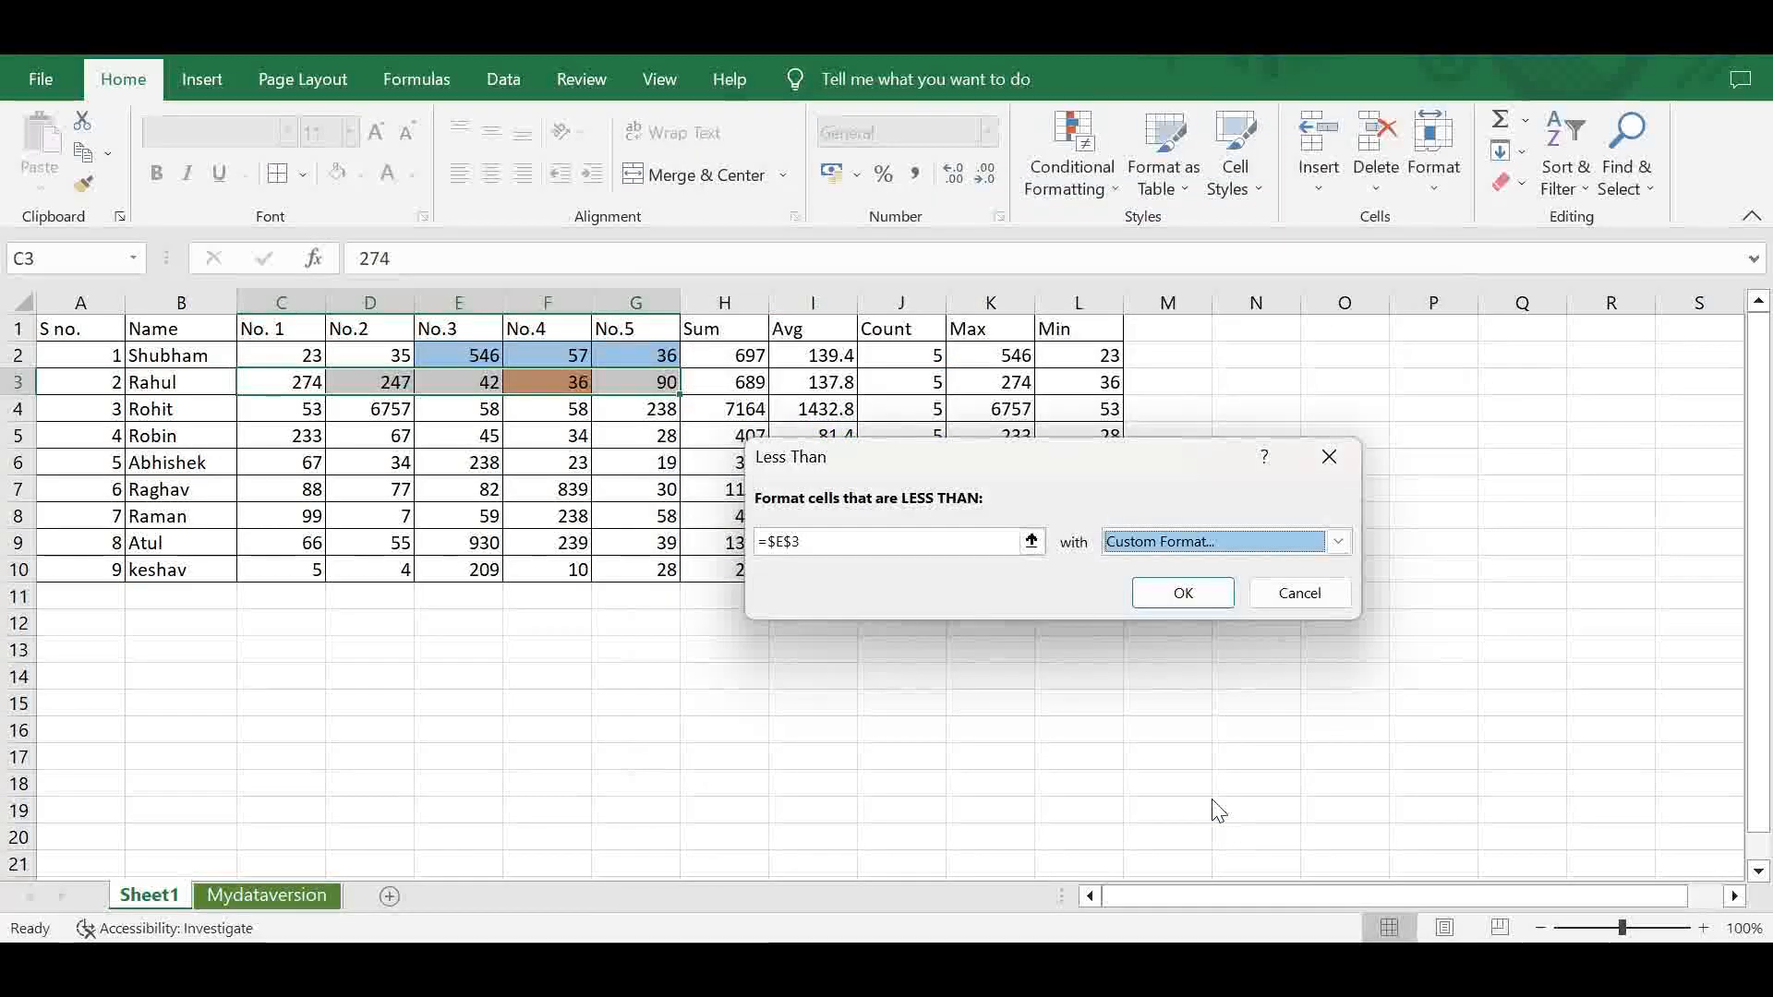
pyautogui.click(1184, 595)
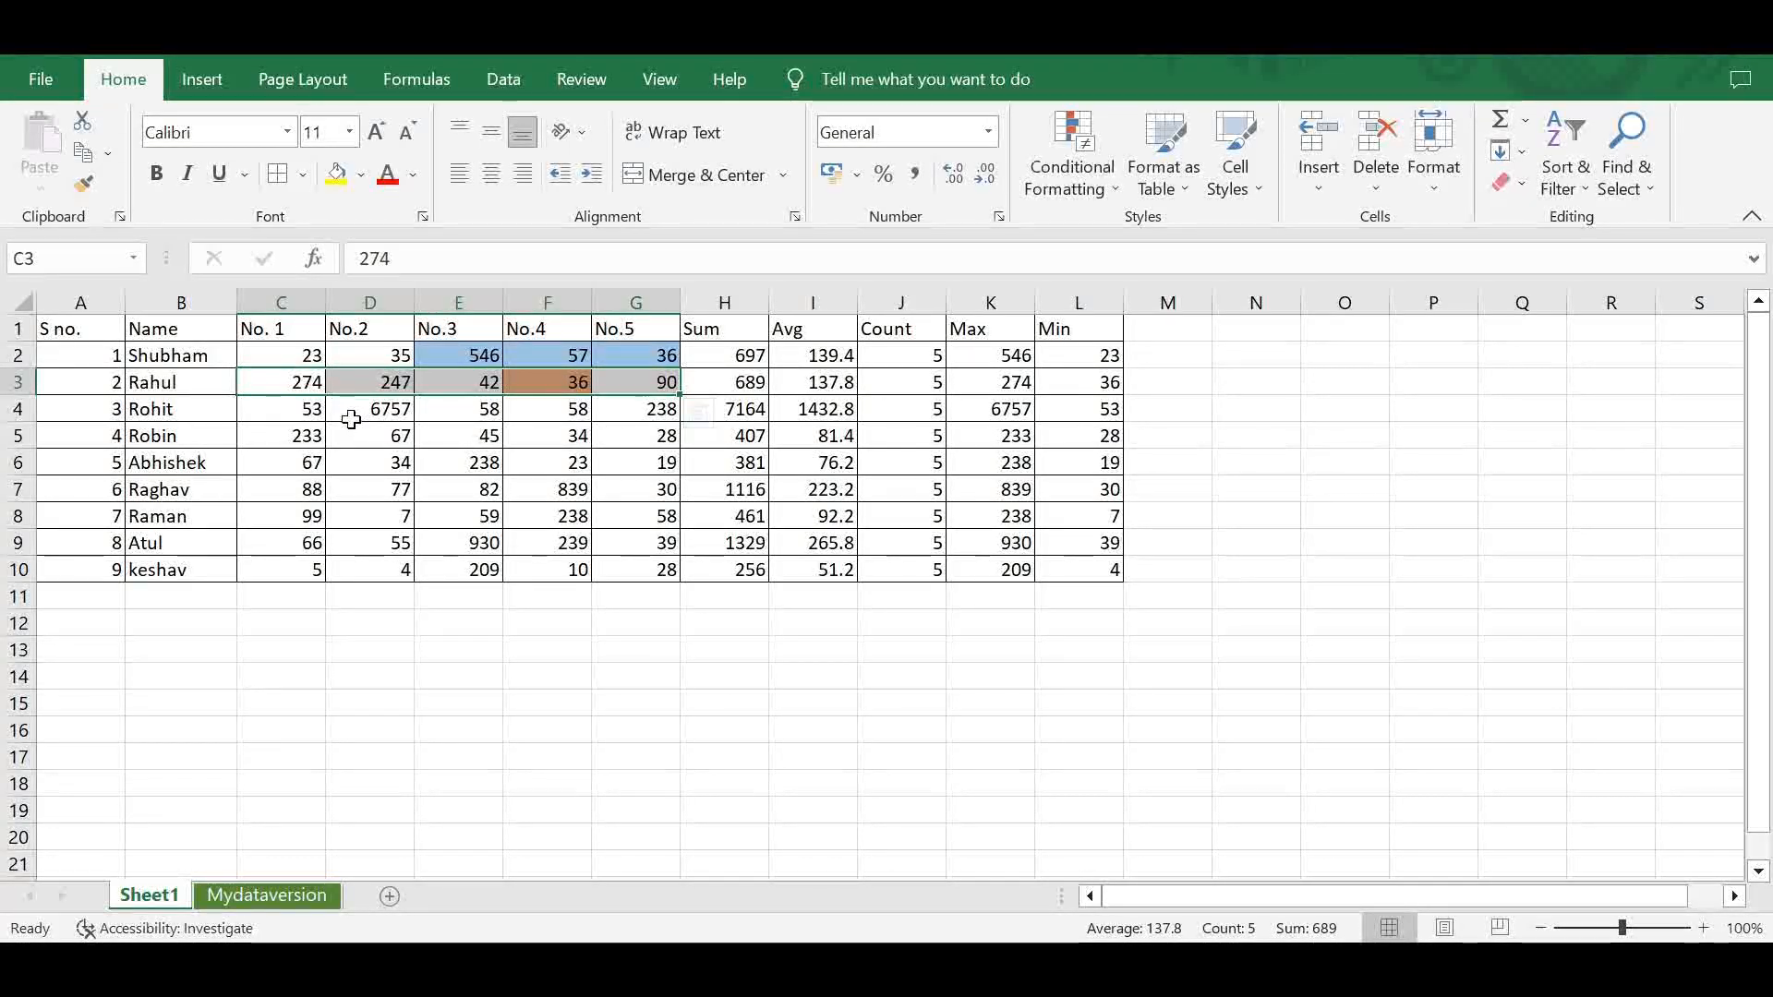
# - Set up a Between highlight rule on C4:G4 with cell C4 as the lower bound and cell G4 as the upper bound
pyautogui.moveTo(307, 411); pyautogui.dragTo(619, 414)
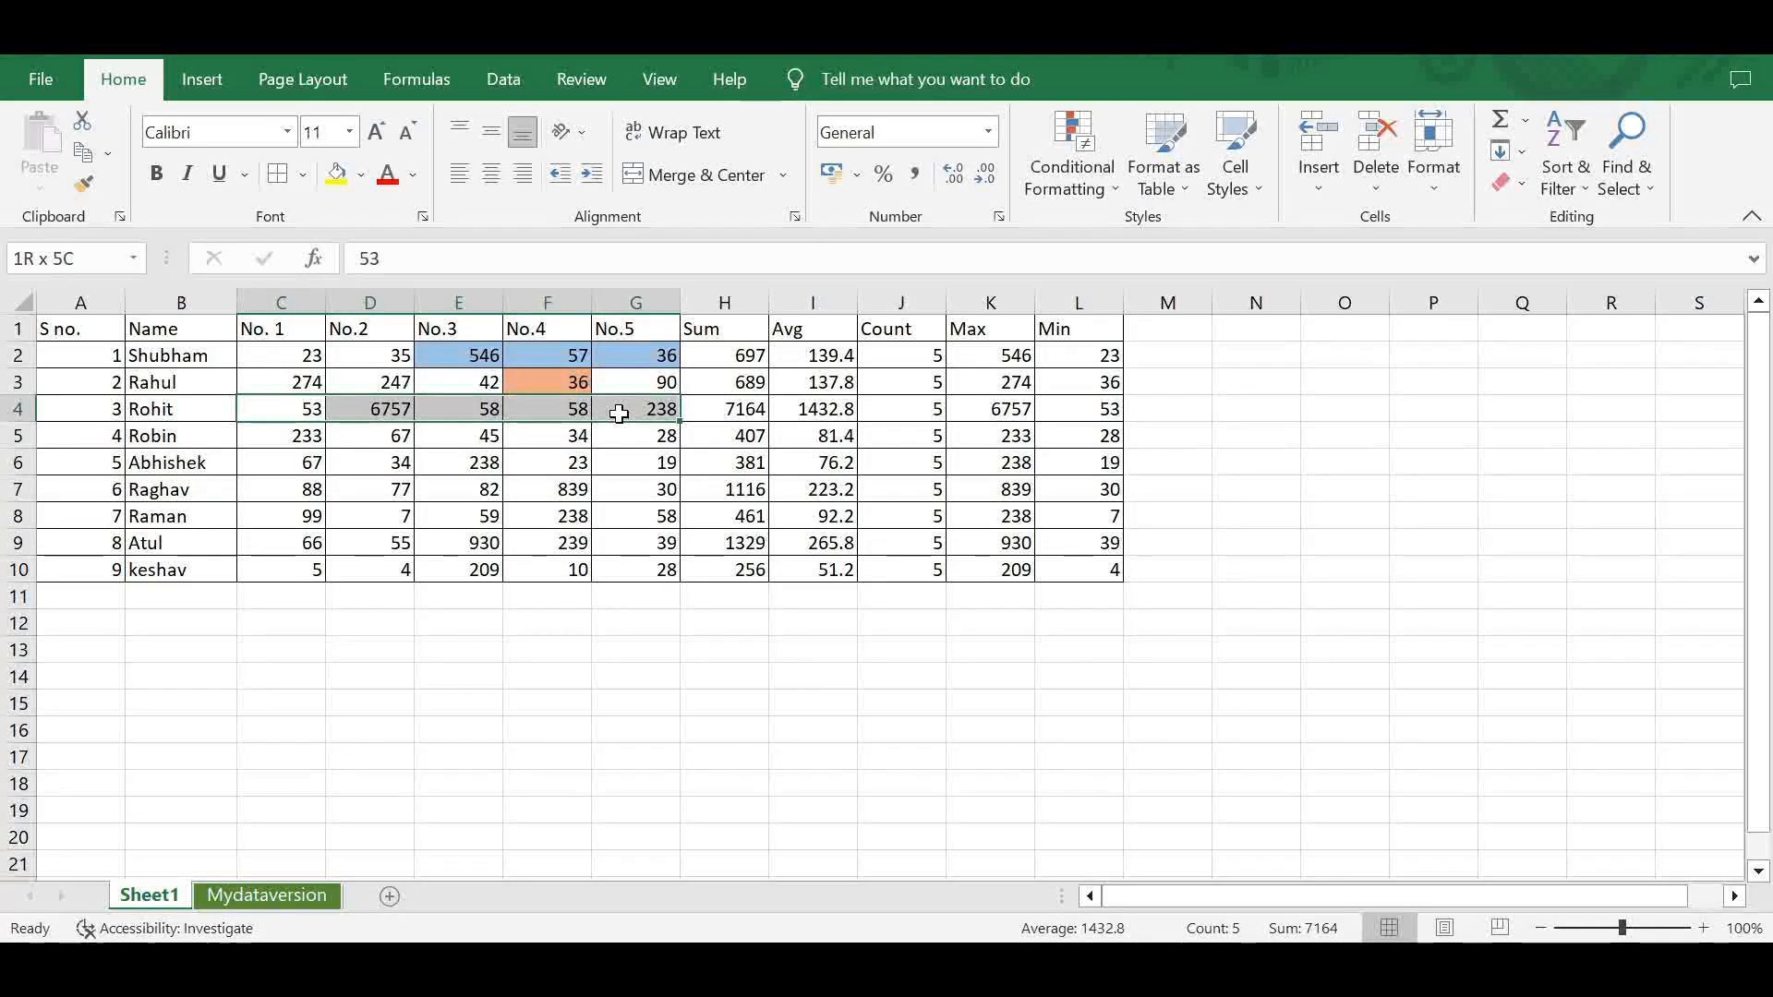
pyautogui.click(1083, 190)
pyautogui.moveTo(1116, 236)
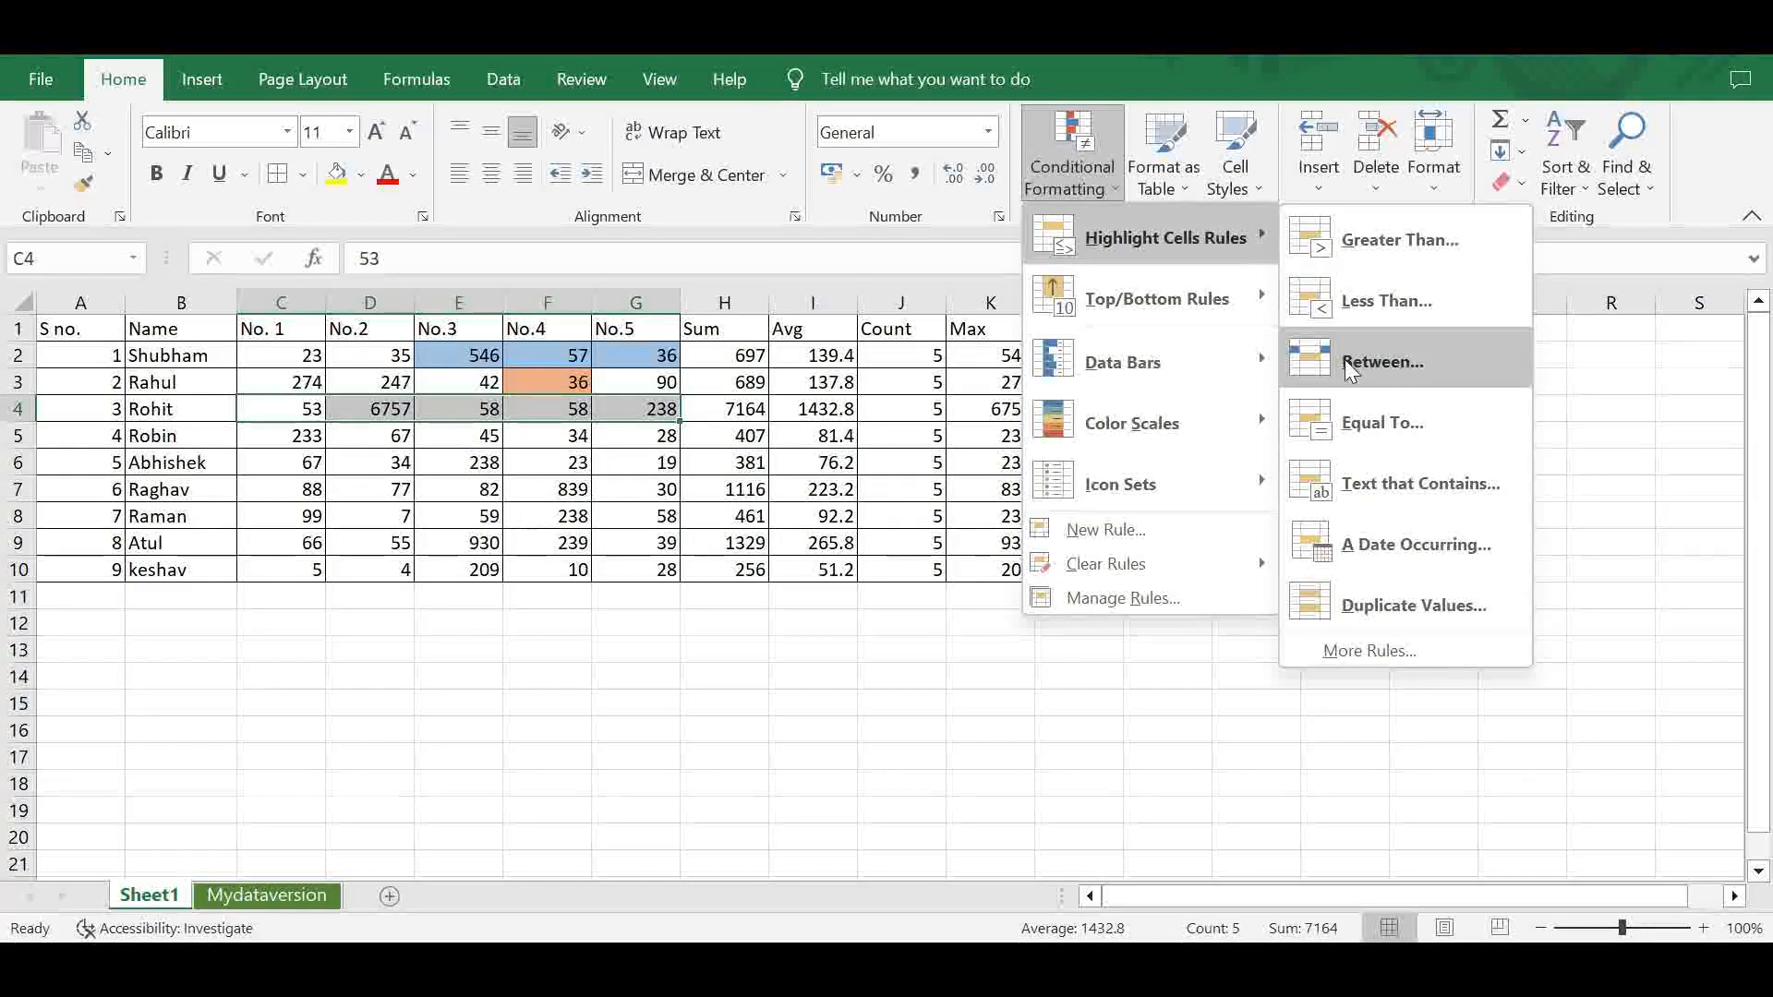
pyautogui.click(1377, 362)
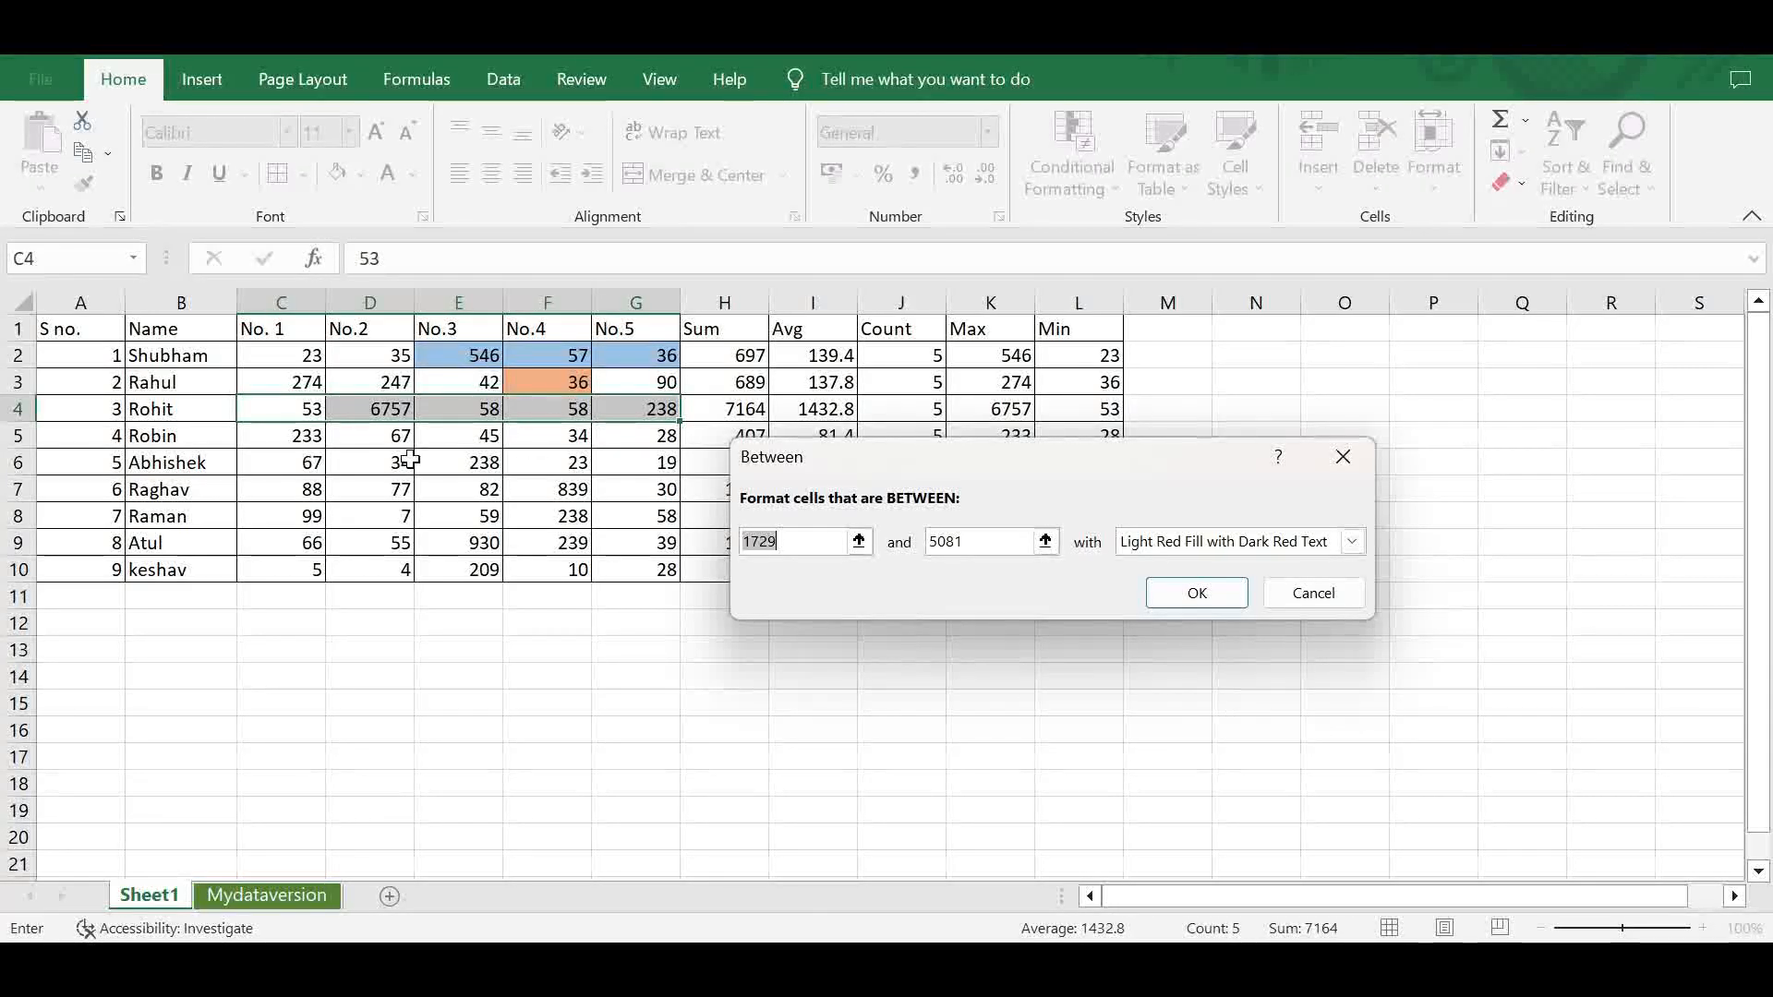
pyautogui.click(282, 409)
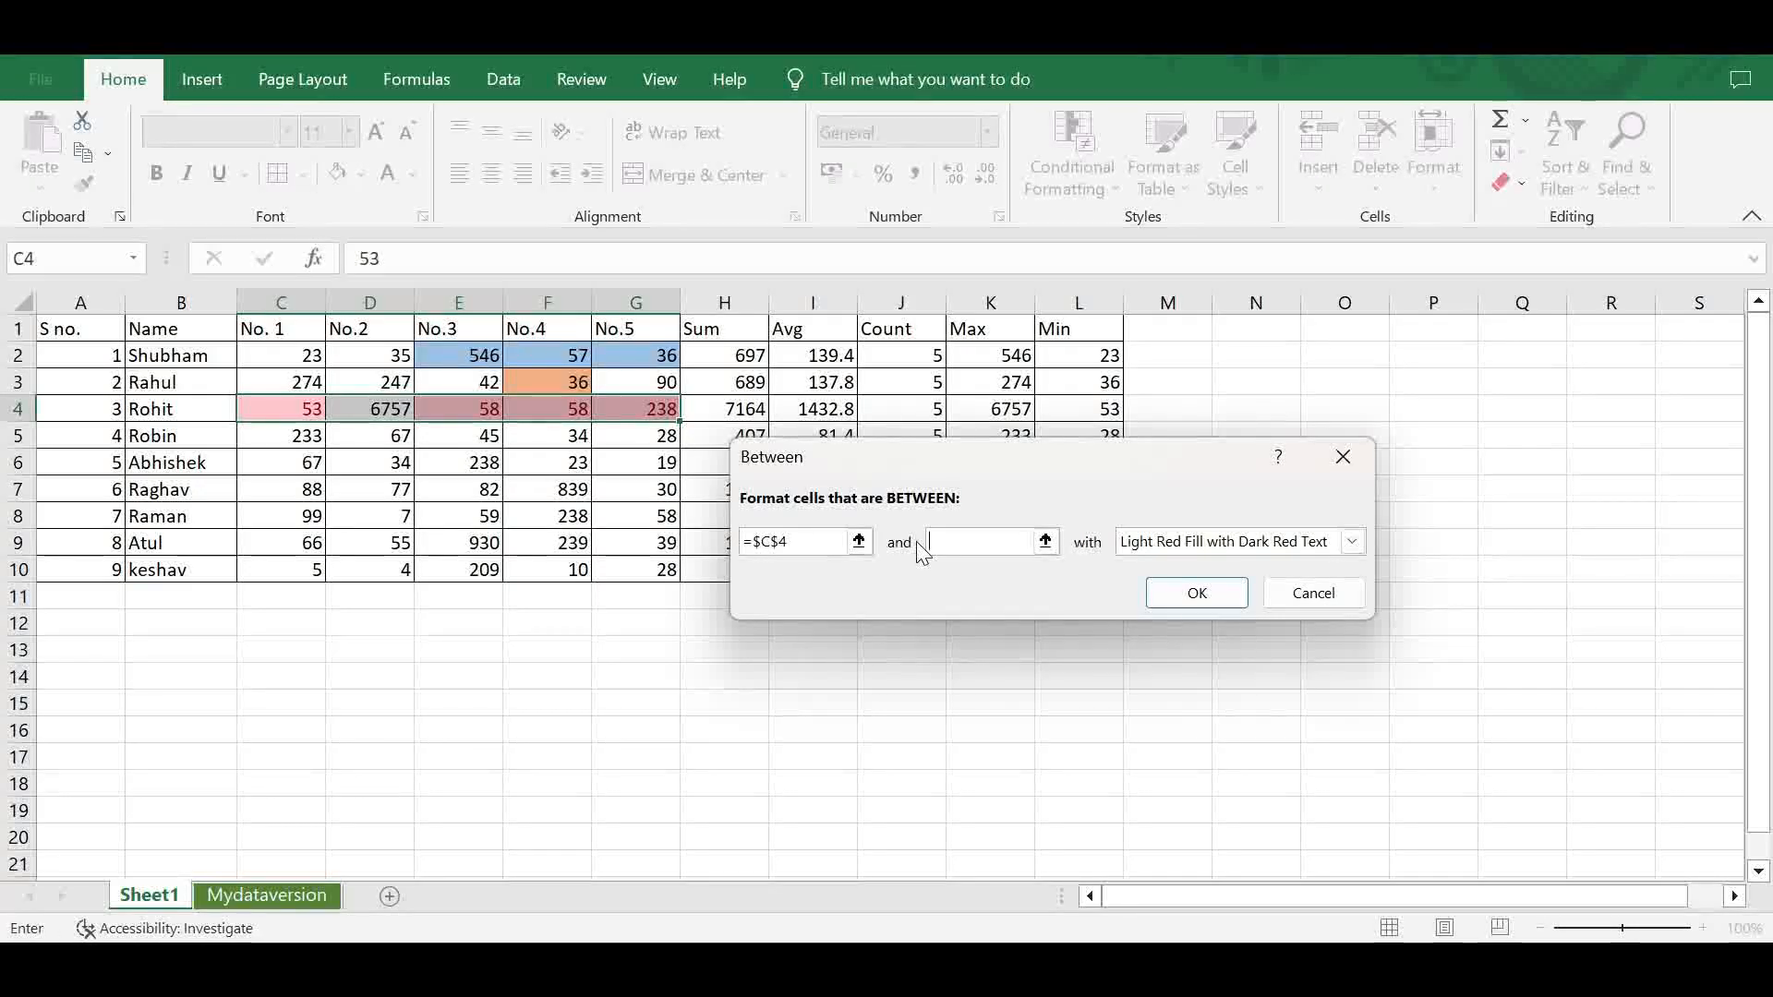
pyautogui.click(636, 411)
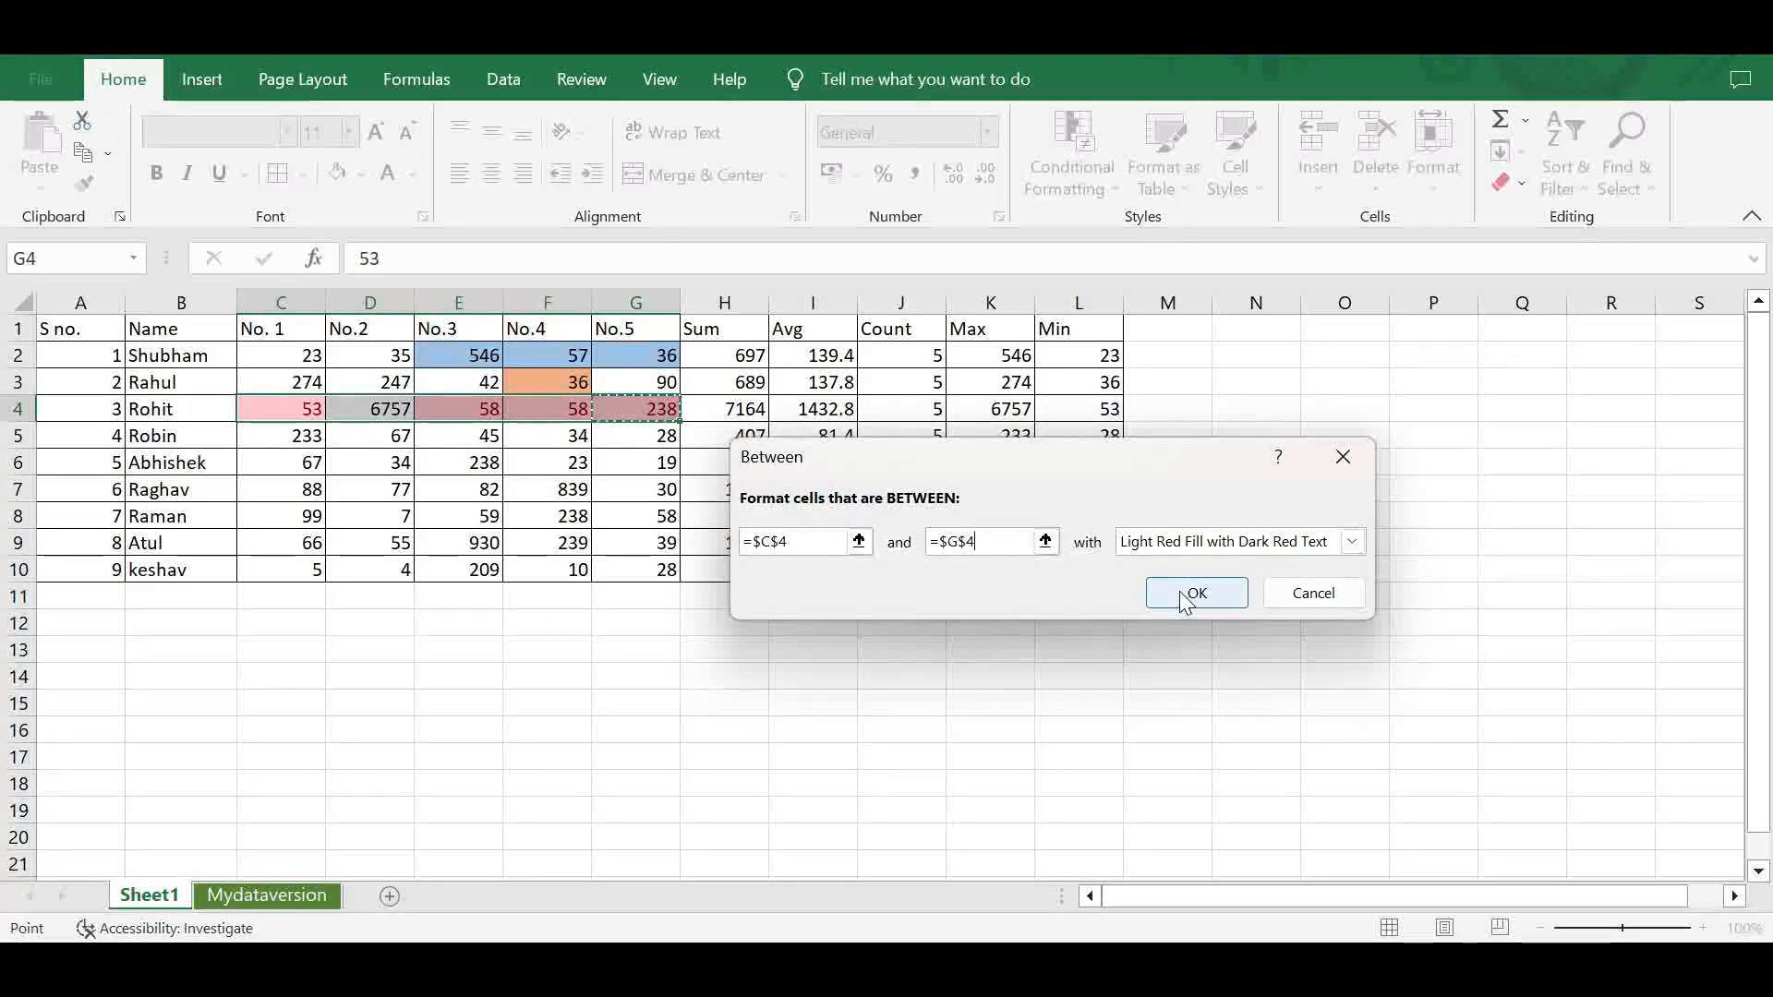
# - Give the Between rule a custom format with a dark grey fill and apply it to C4:G4
pyautogui.click(1349, 543)
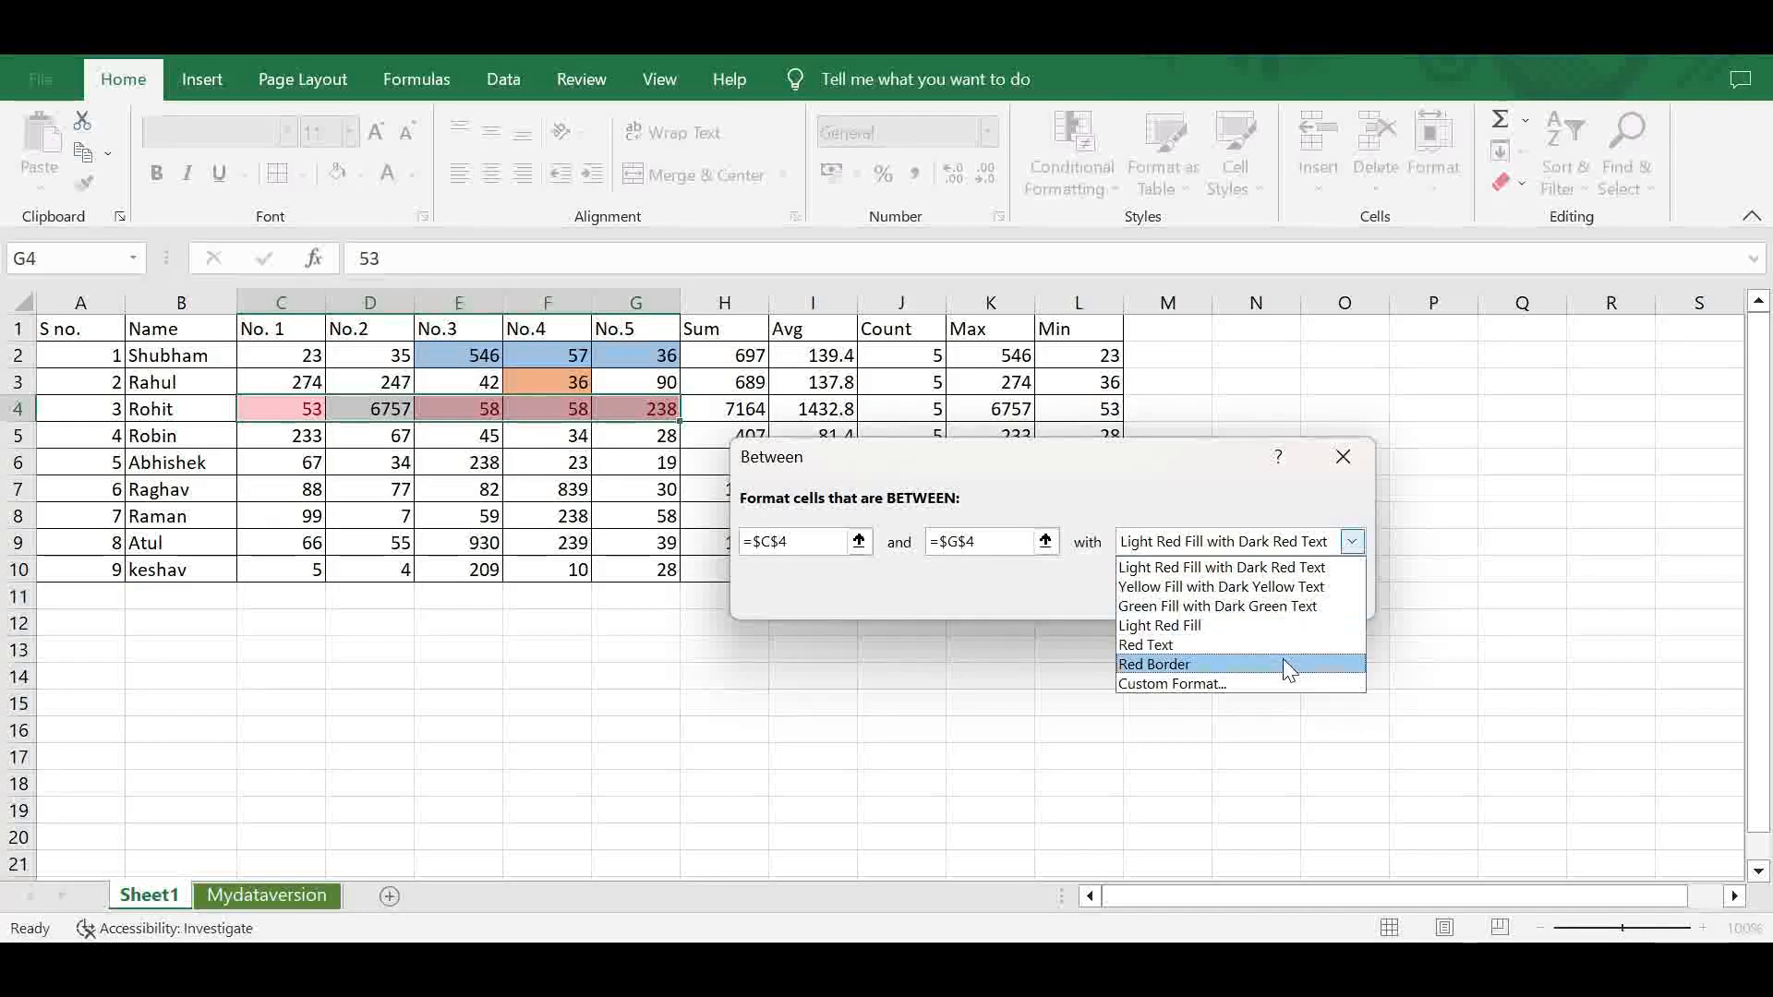
pyautogui.click(1280, 683)
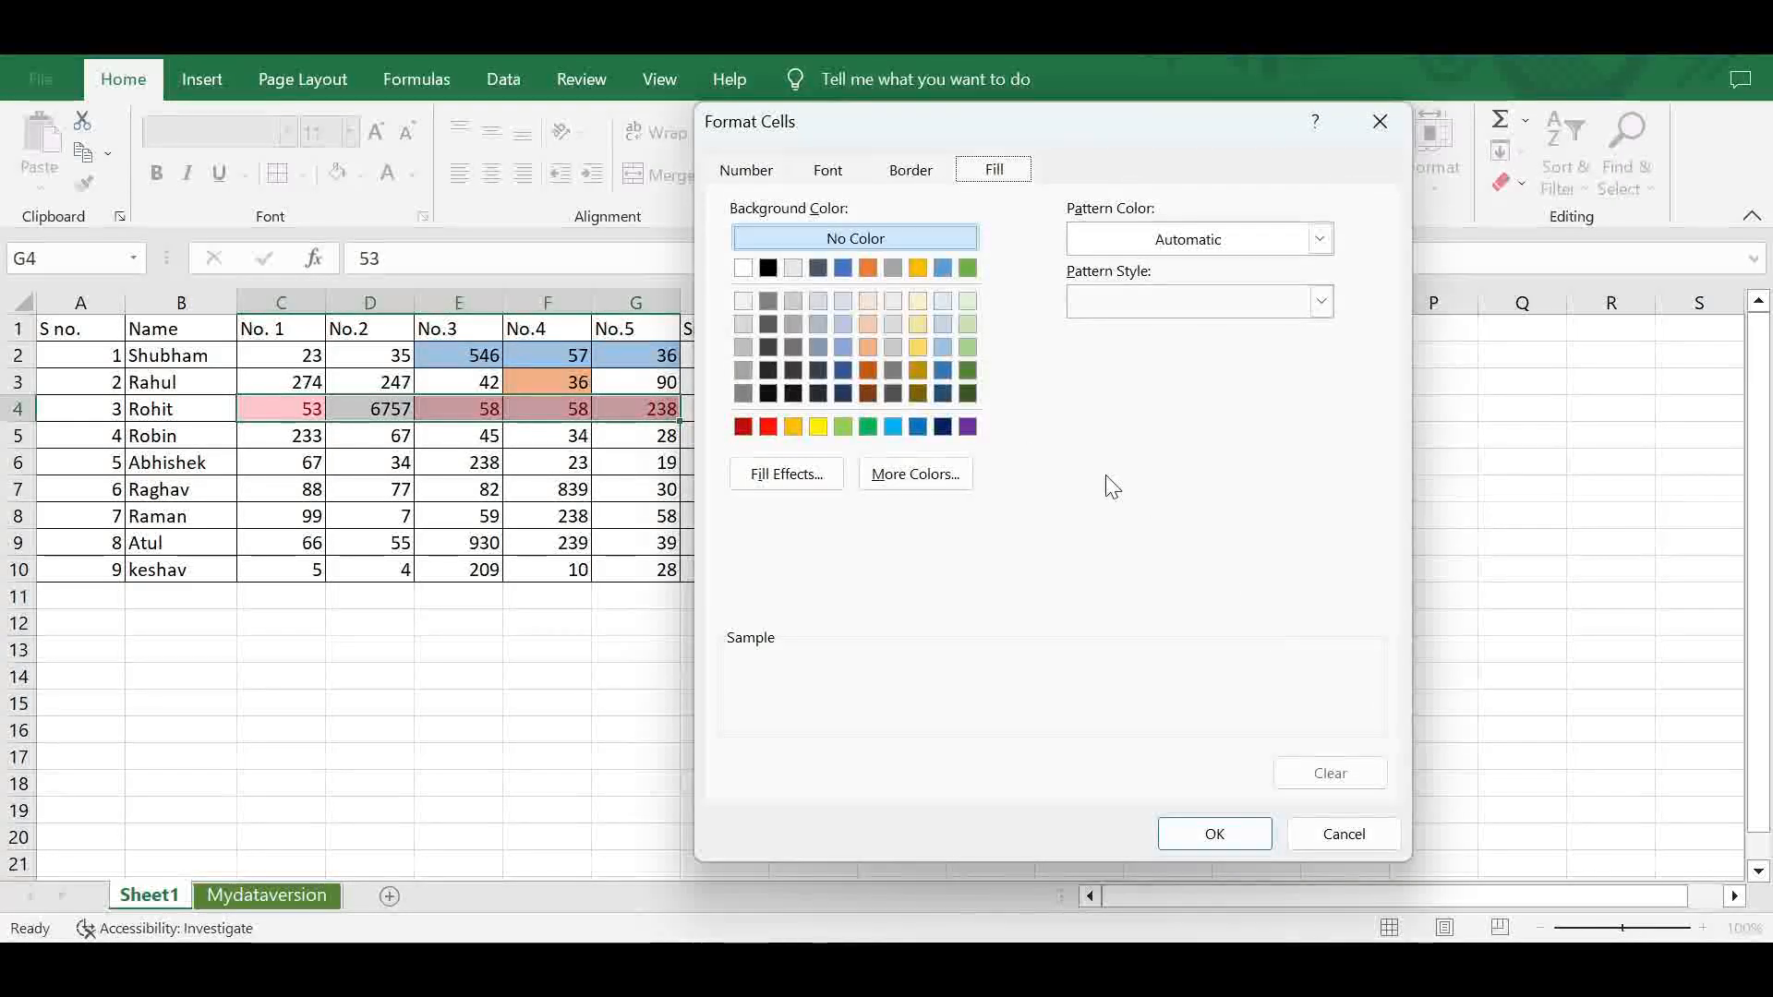
pyautogui.click(893, 368)
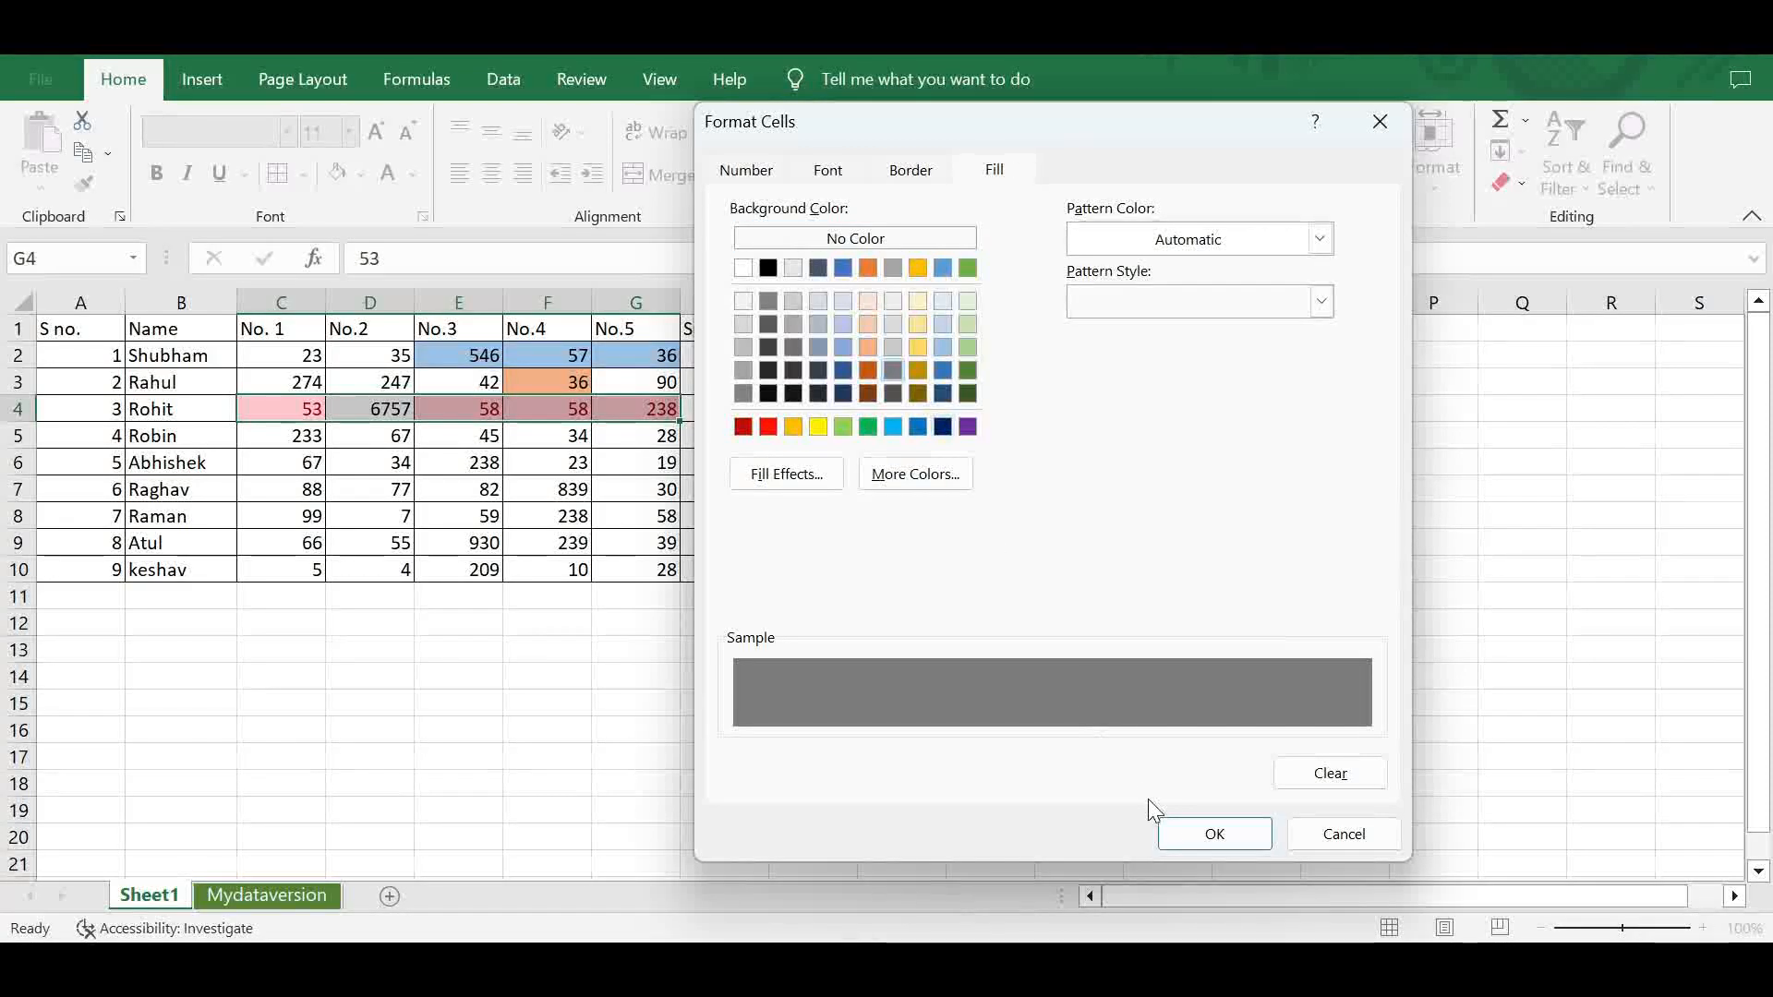
pyautogui.click(1191, 834)
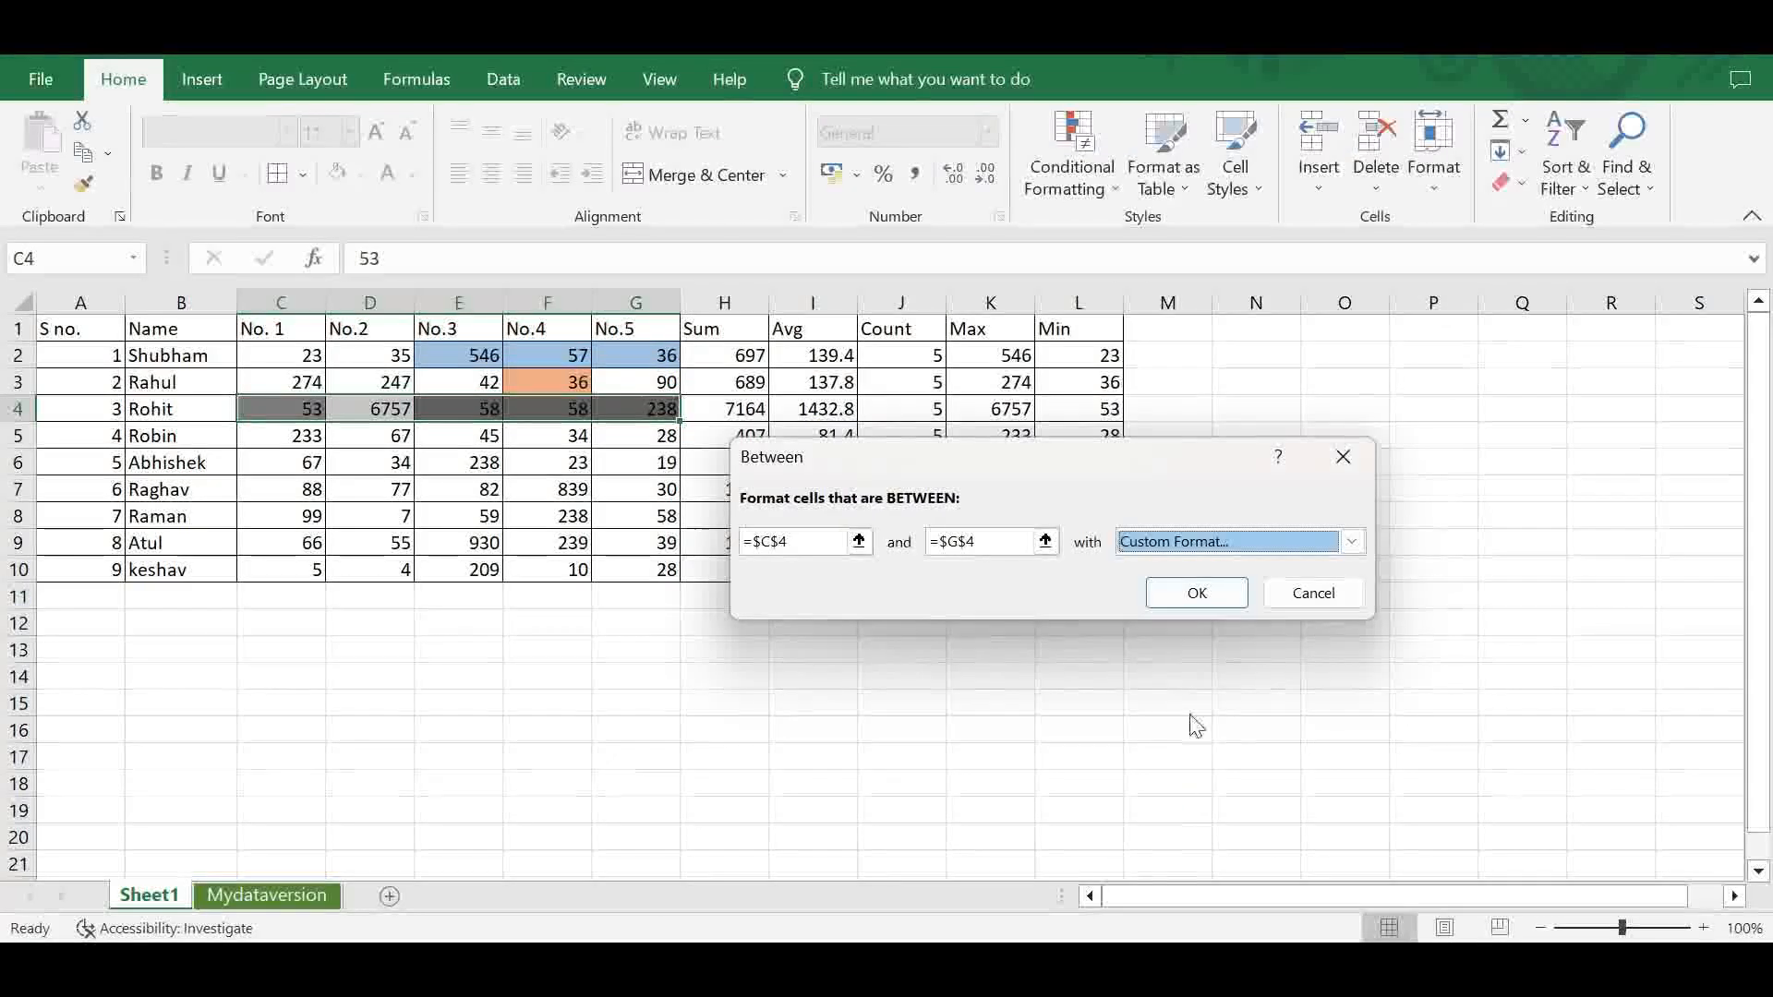
pyautogui.click(1205, 598)
pyautogui.click(934, 659)
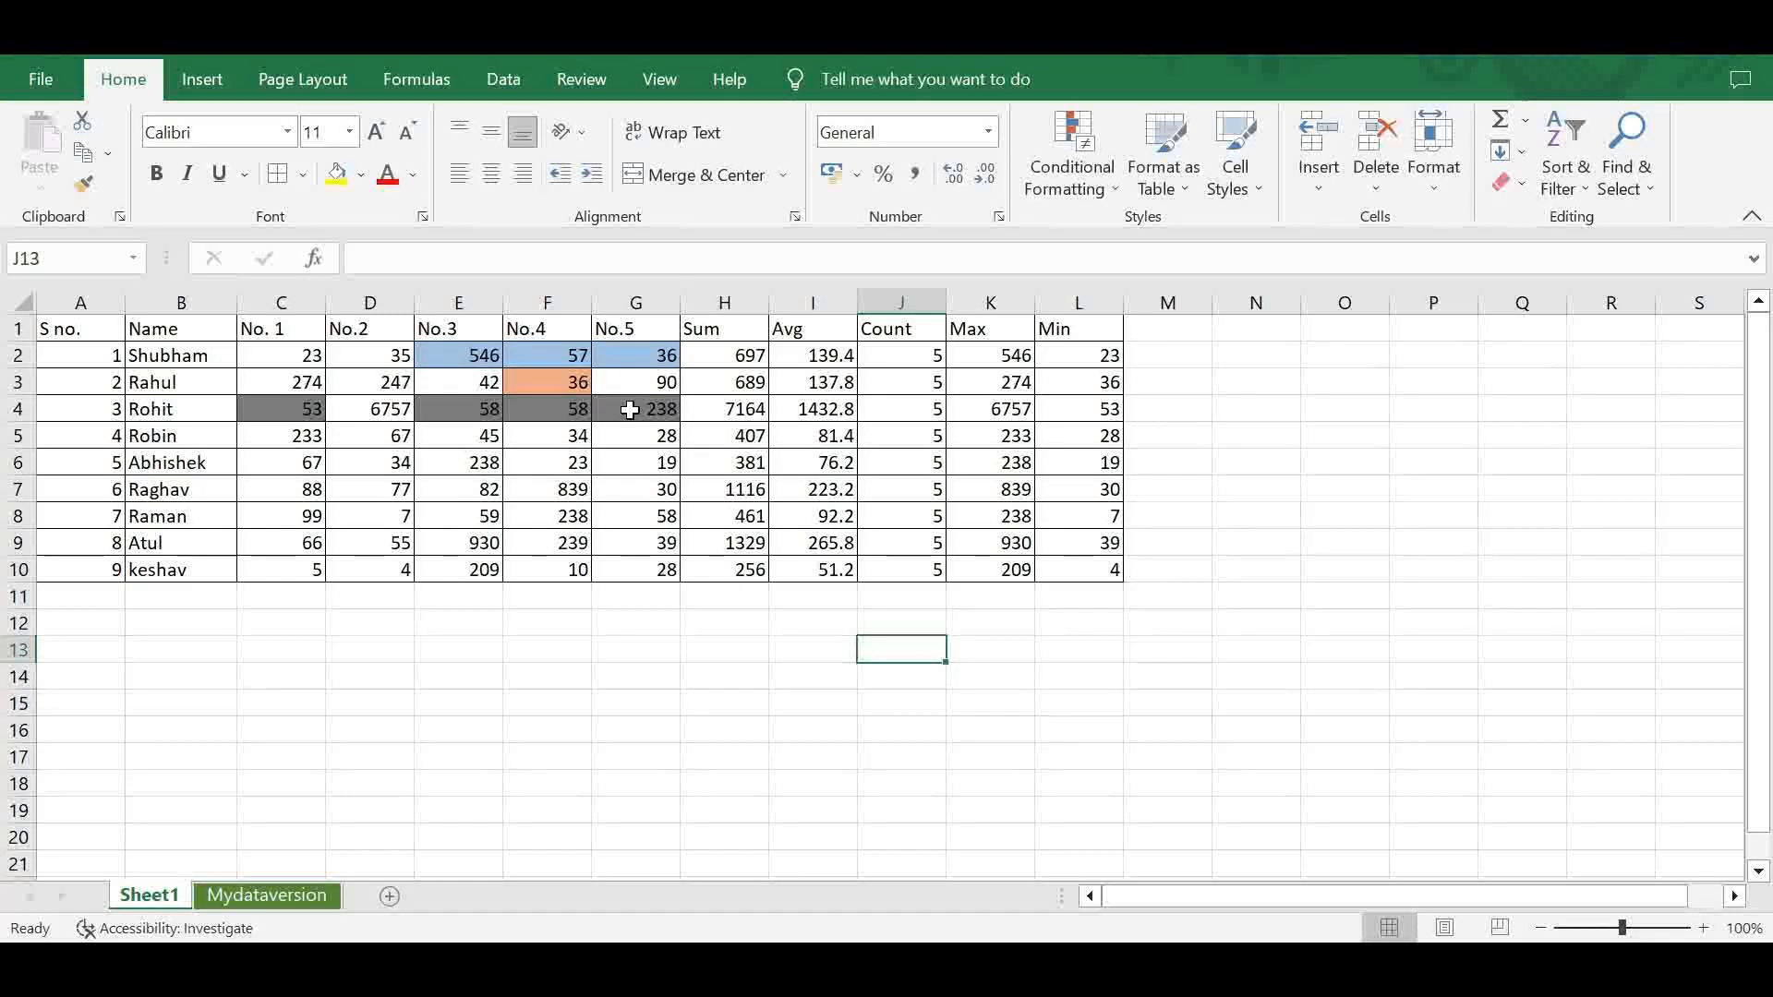
pyautogui.click(514, 412)
pyautogui.click(472, 414)
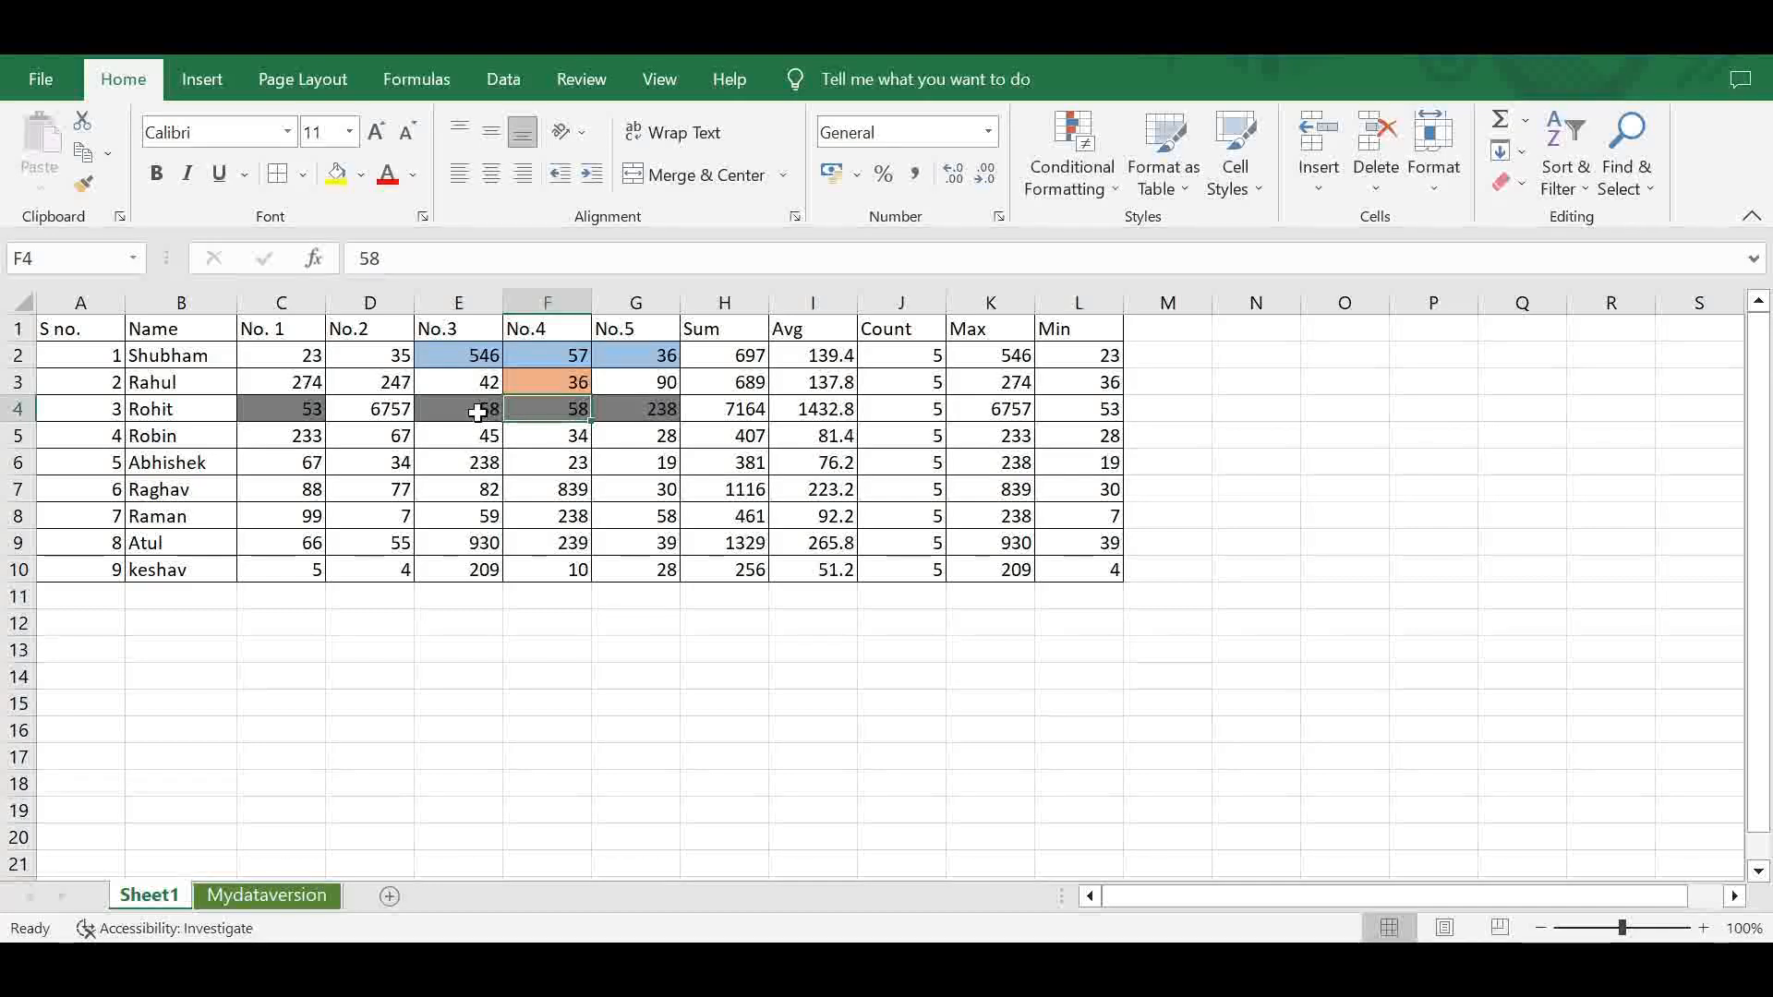
pyautogui.click(549, 417)
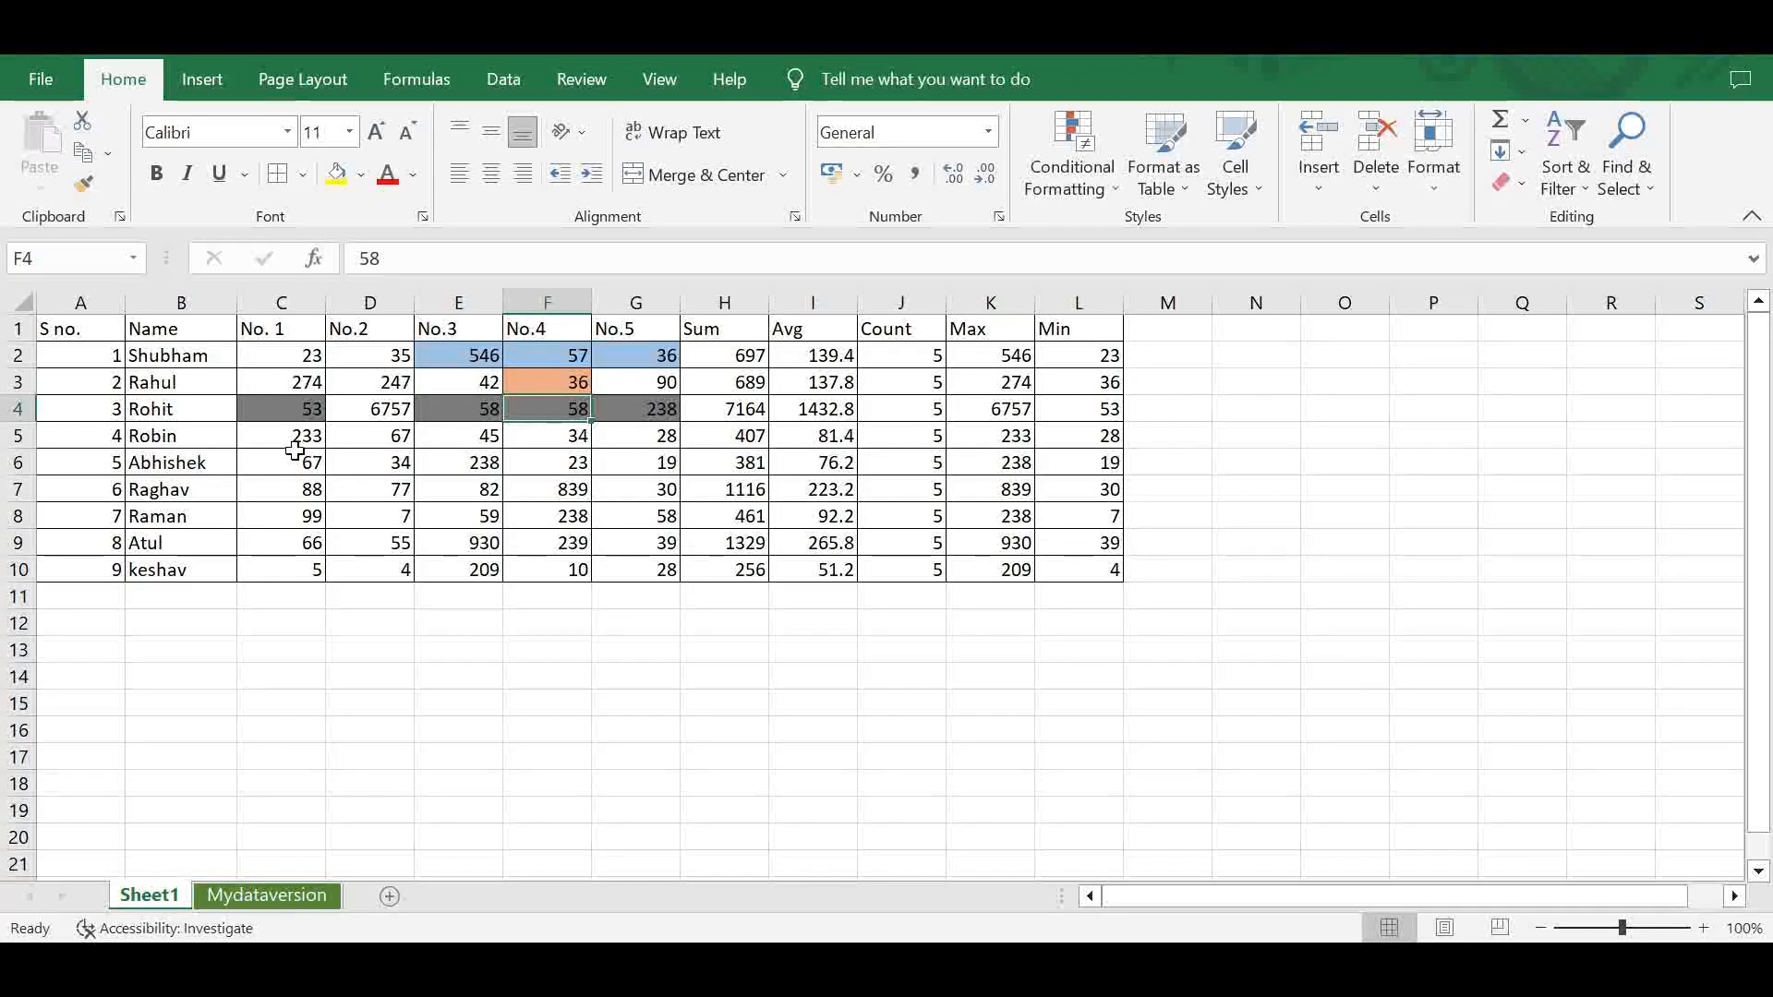
pyautogui.click(1082, 194)
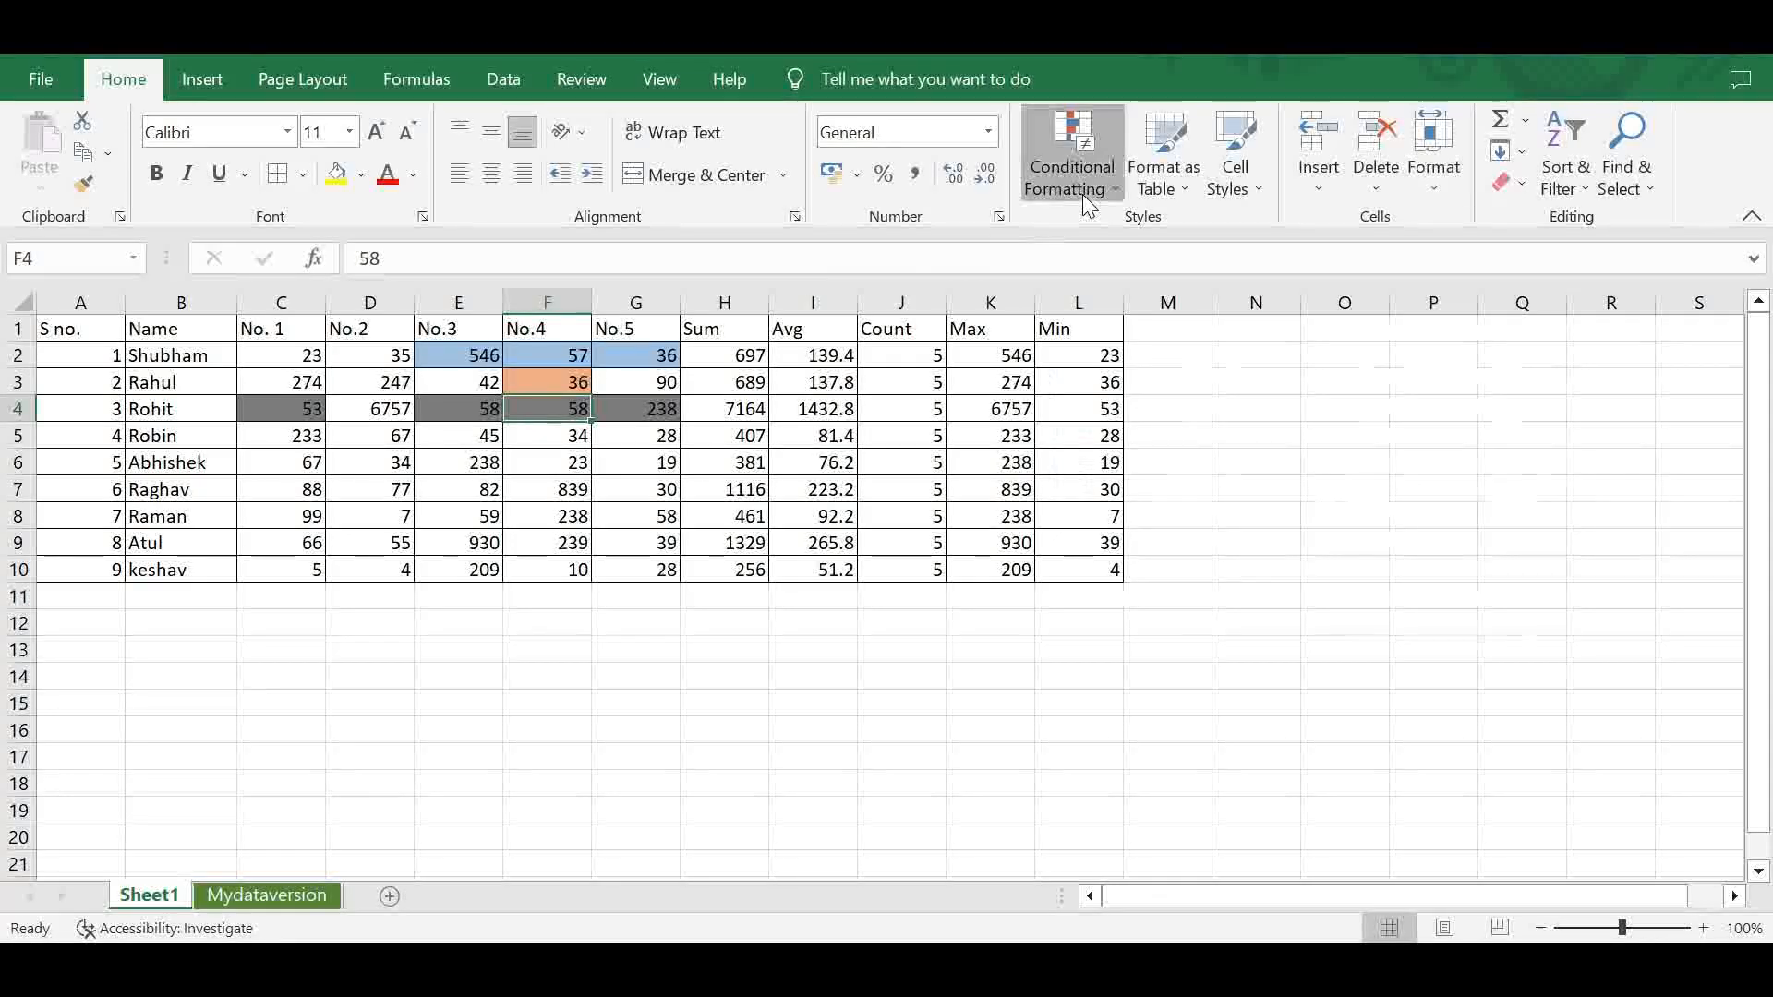
pyautogui.moveTo(1253, 266)
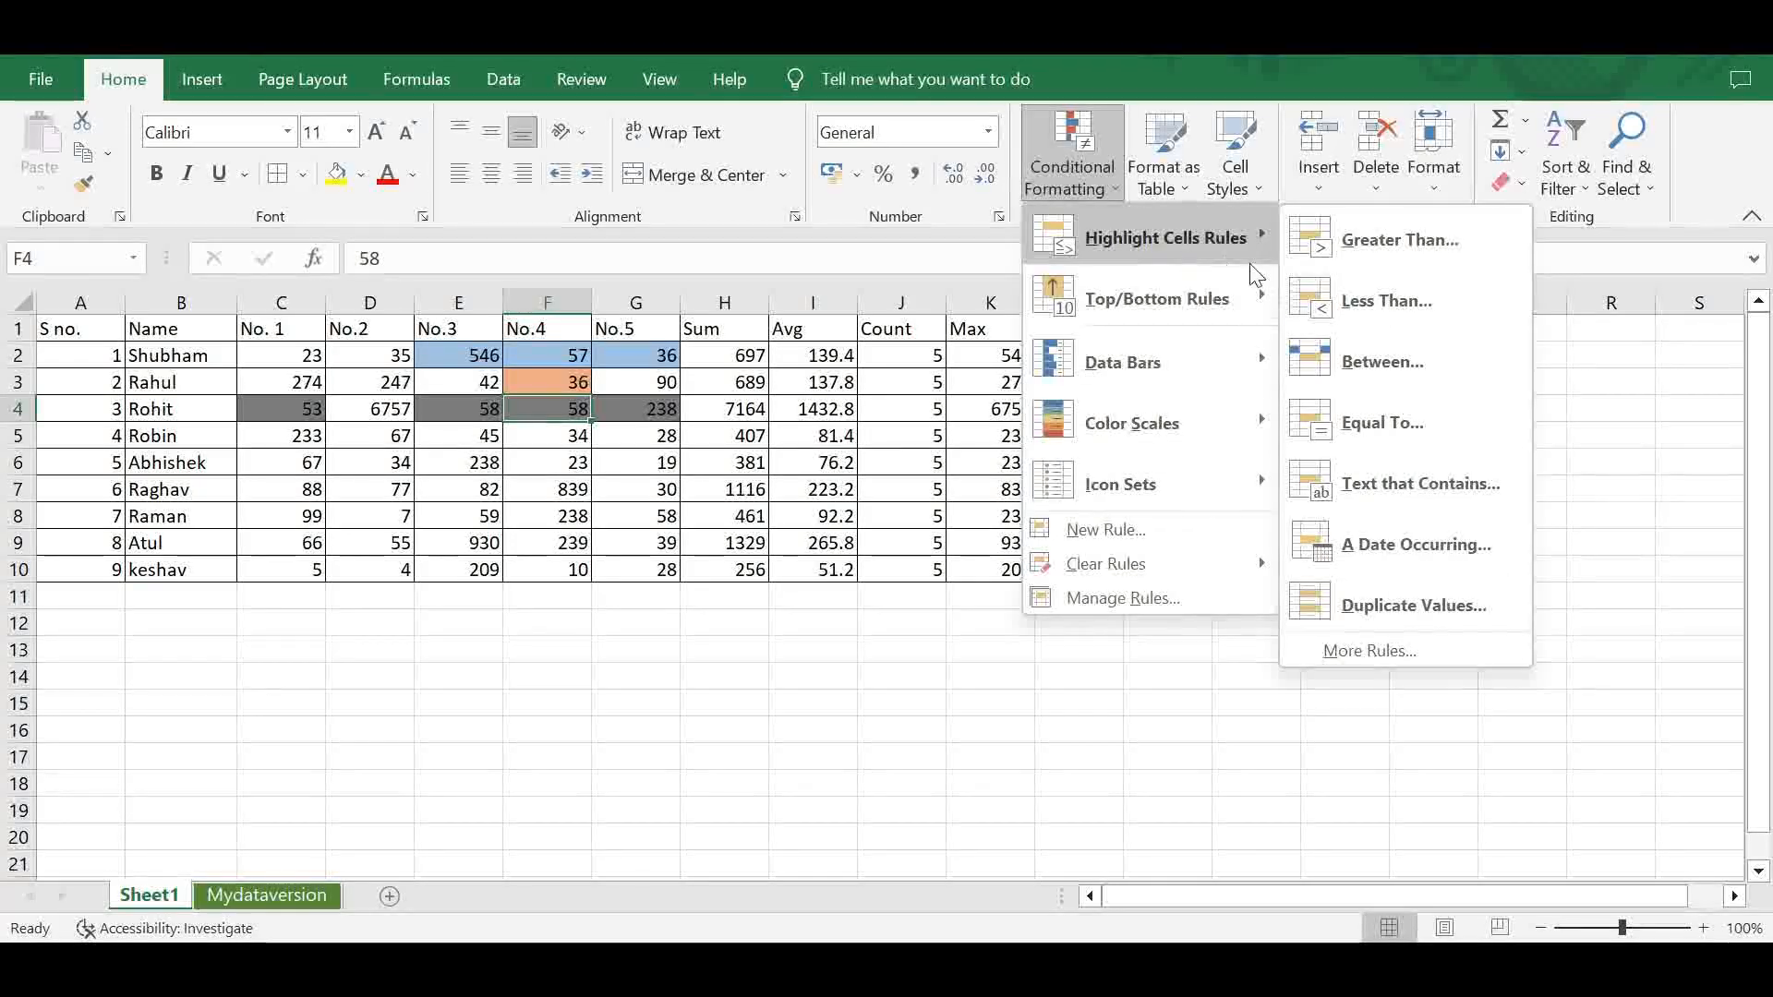
pyautogui.click(1354, 421)
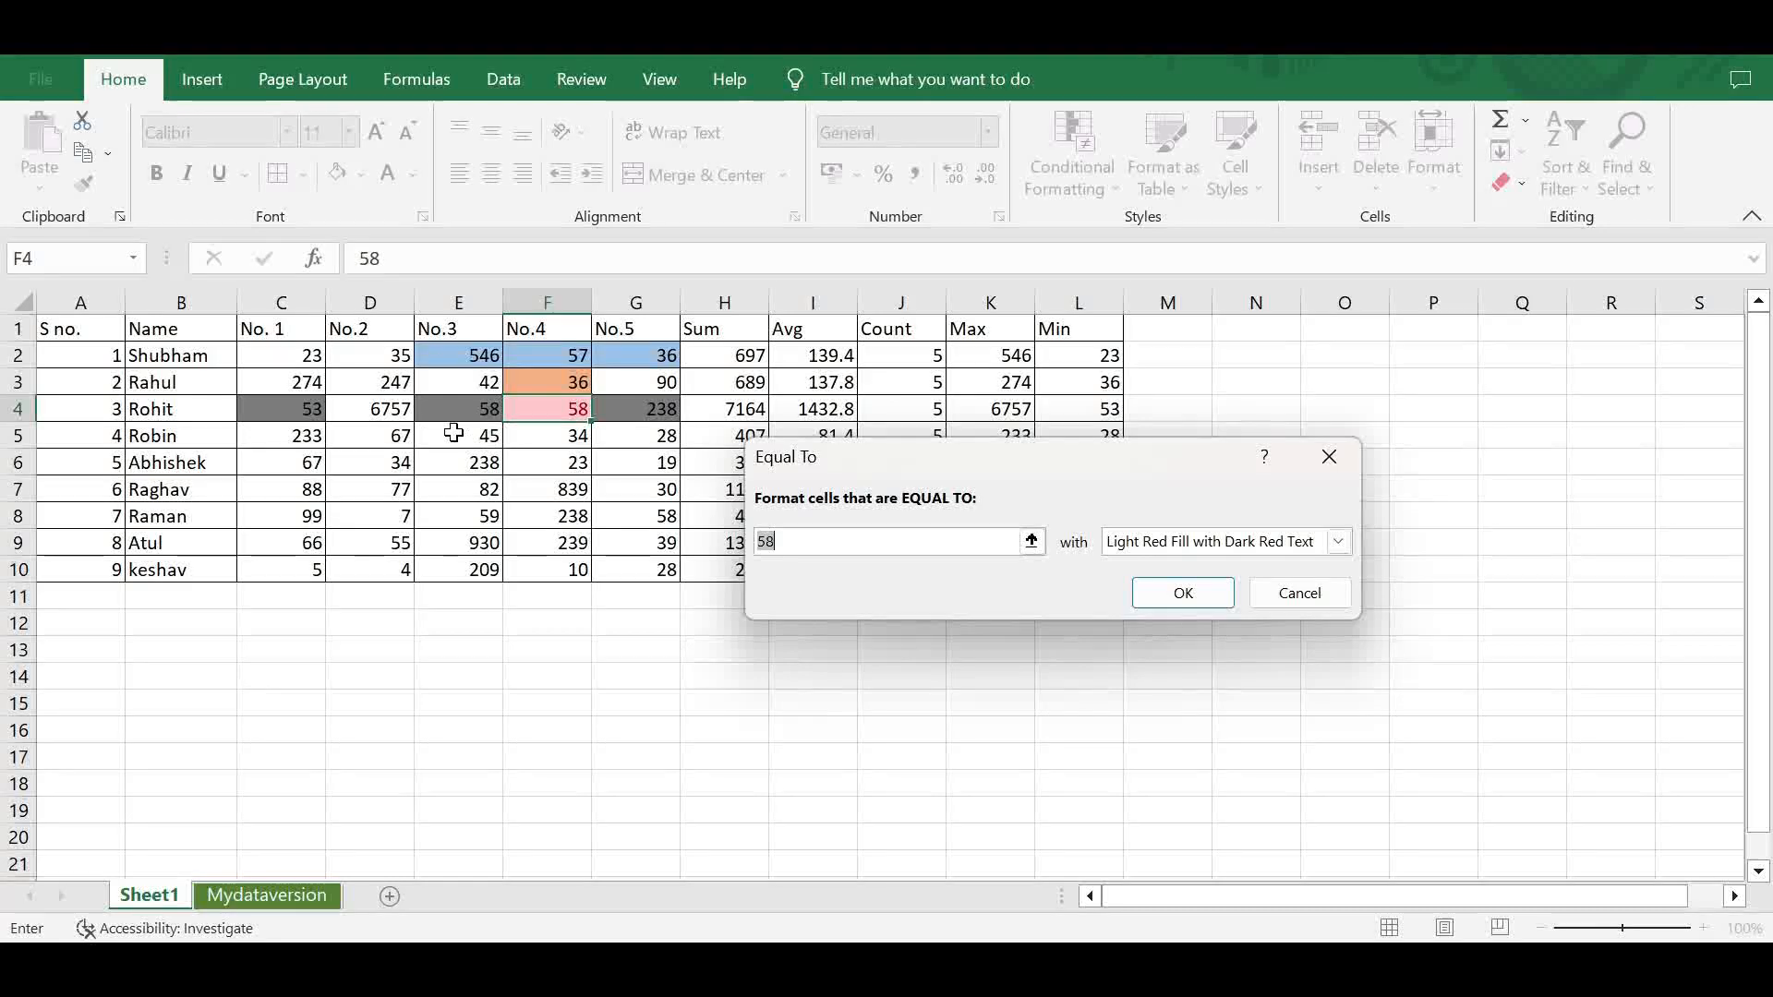
pyautogui.click(1309, 596)
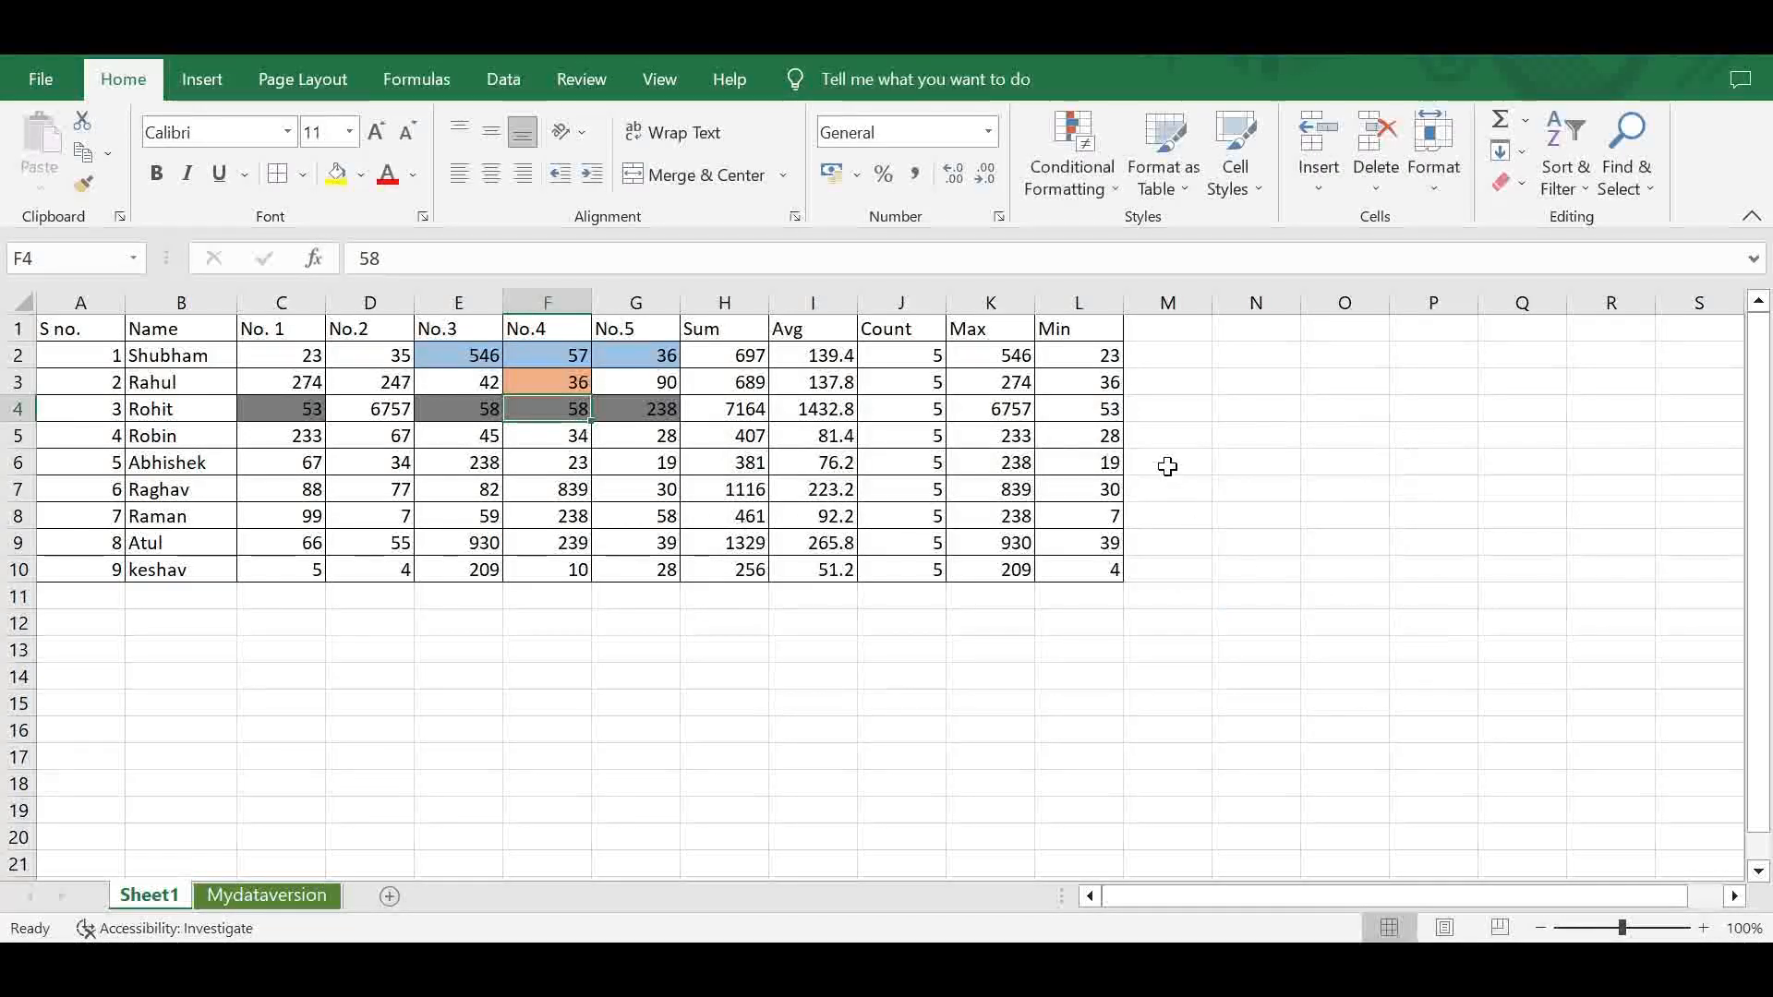
pyautogui.click(1071, 180)
pyautogui.moveTo(1173, 238)
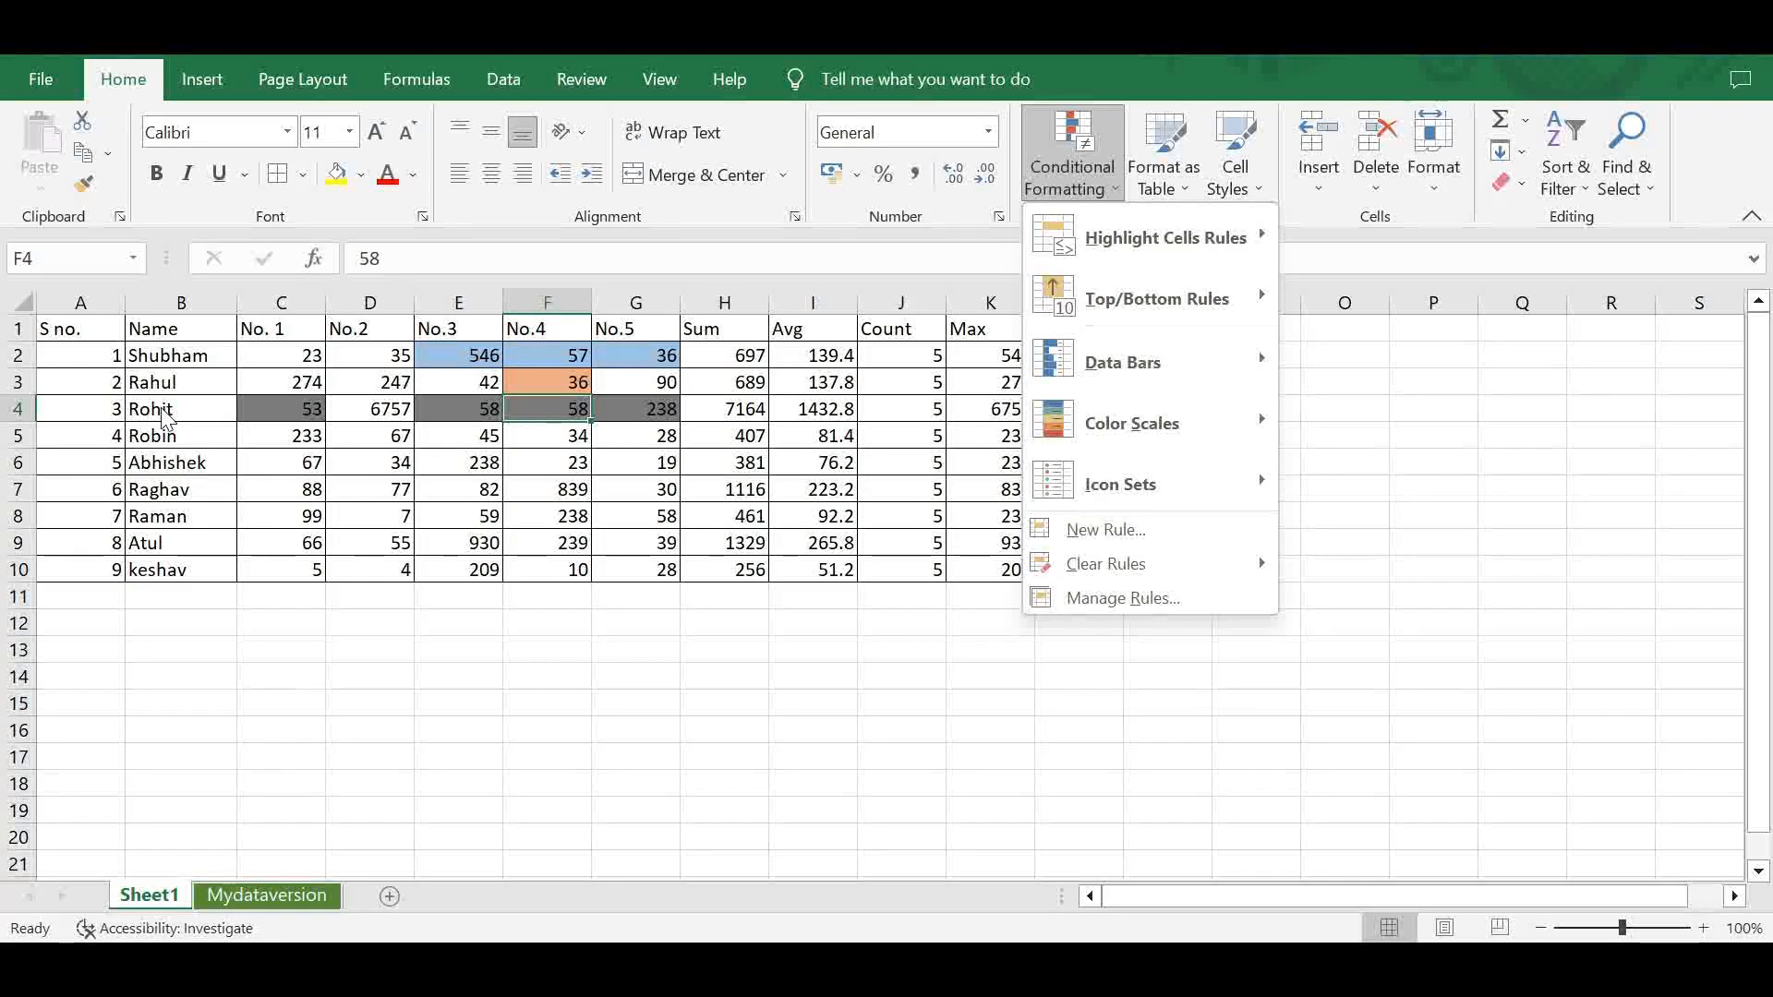
pyautogui.press('Escape')
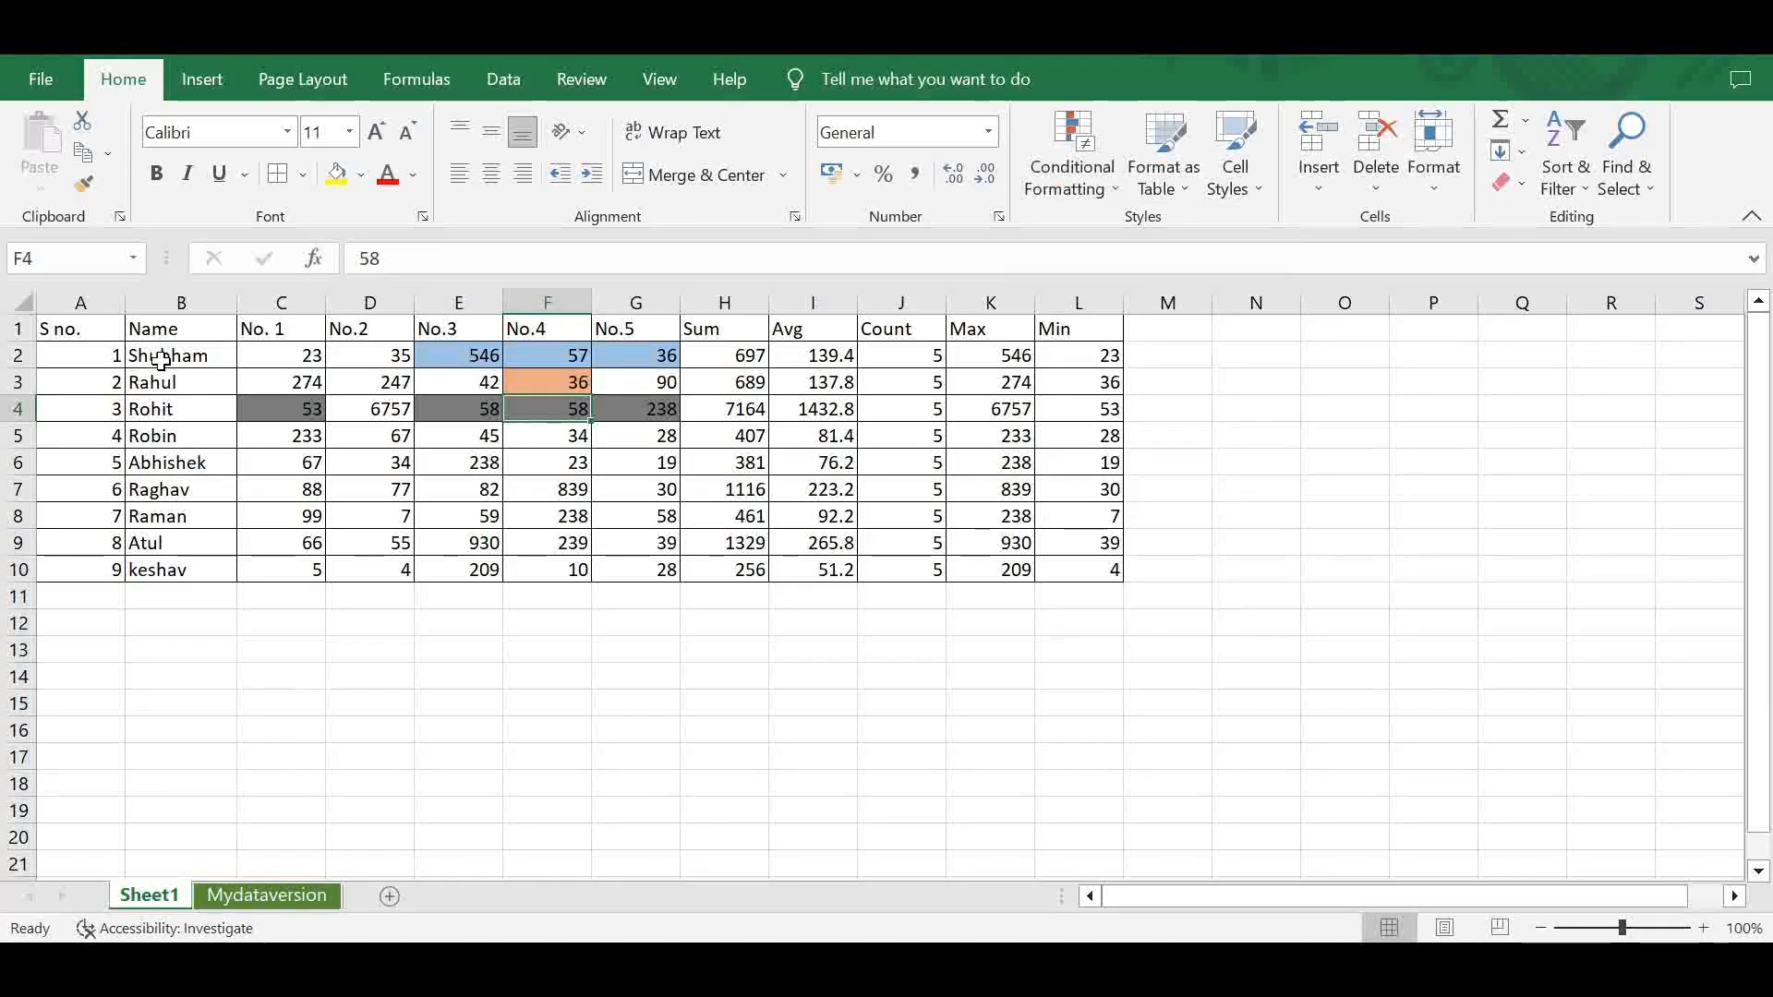
# - Set up a Text That Contains highlight rule on B2:B10 that matches the first four letters of the name in B2
pyautogui.moveTo(161, 359); pyautogui.dragTo(177, 570)
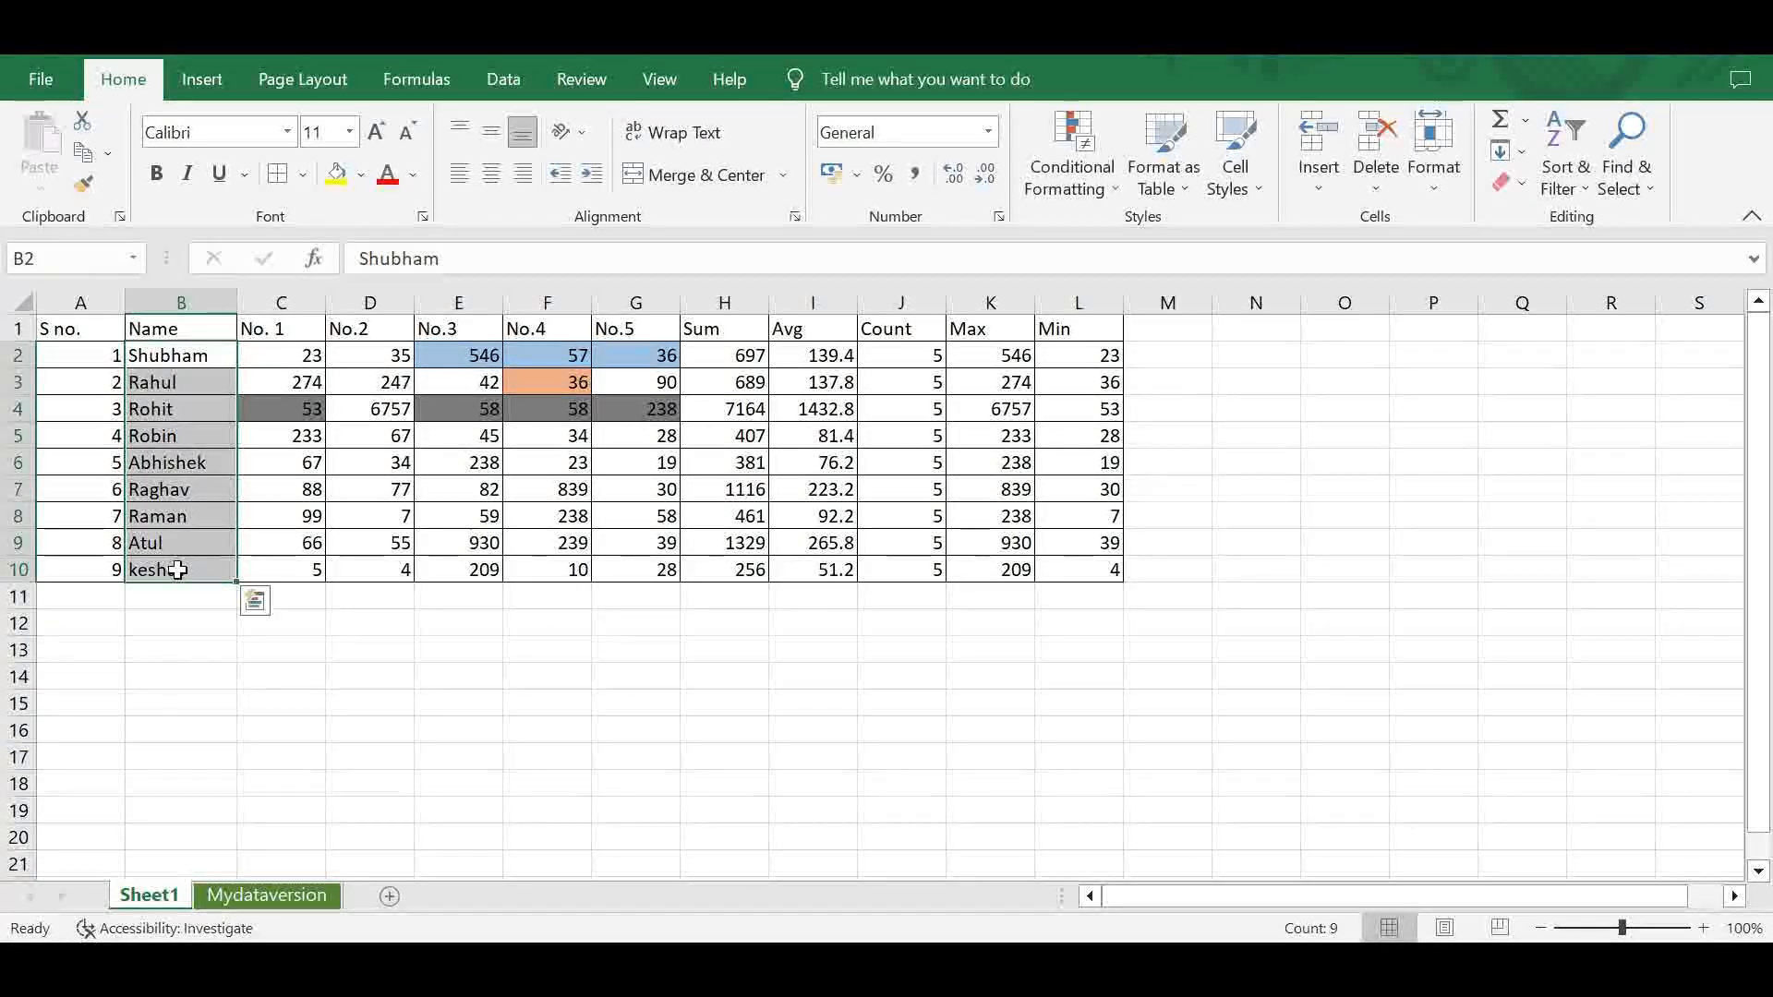
pyautogui.click(1072, 185)
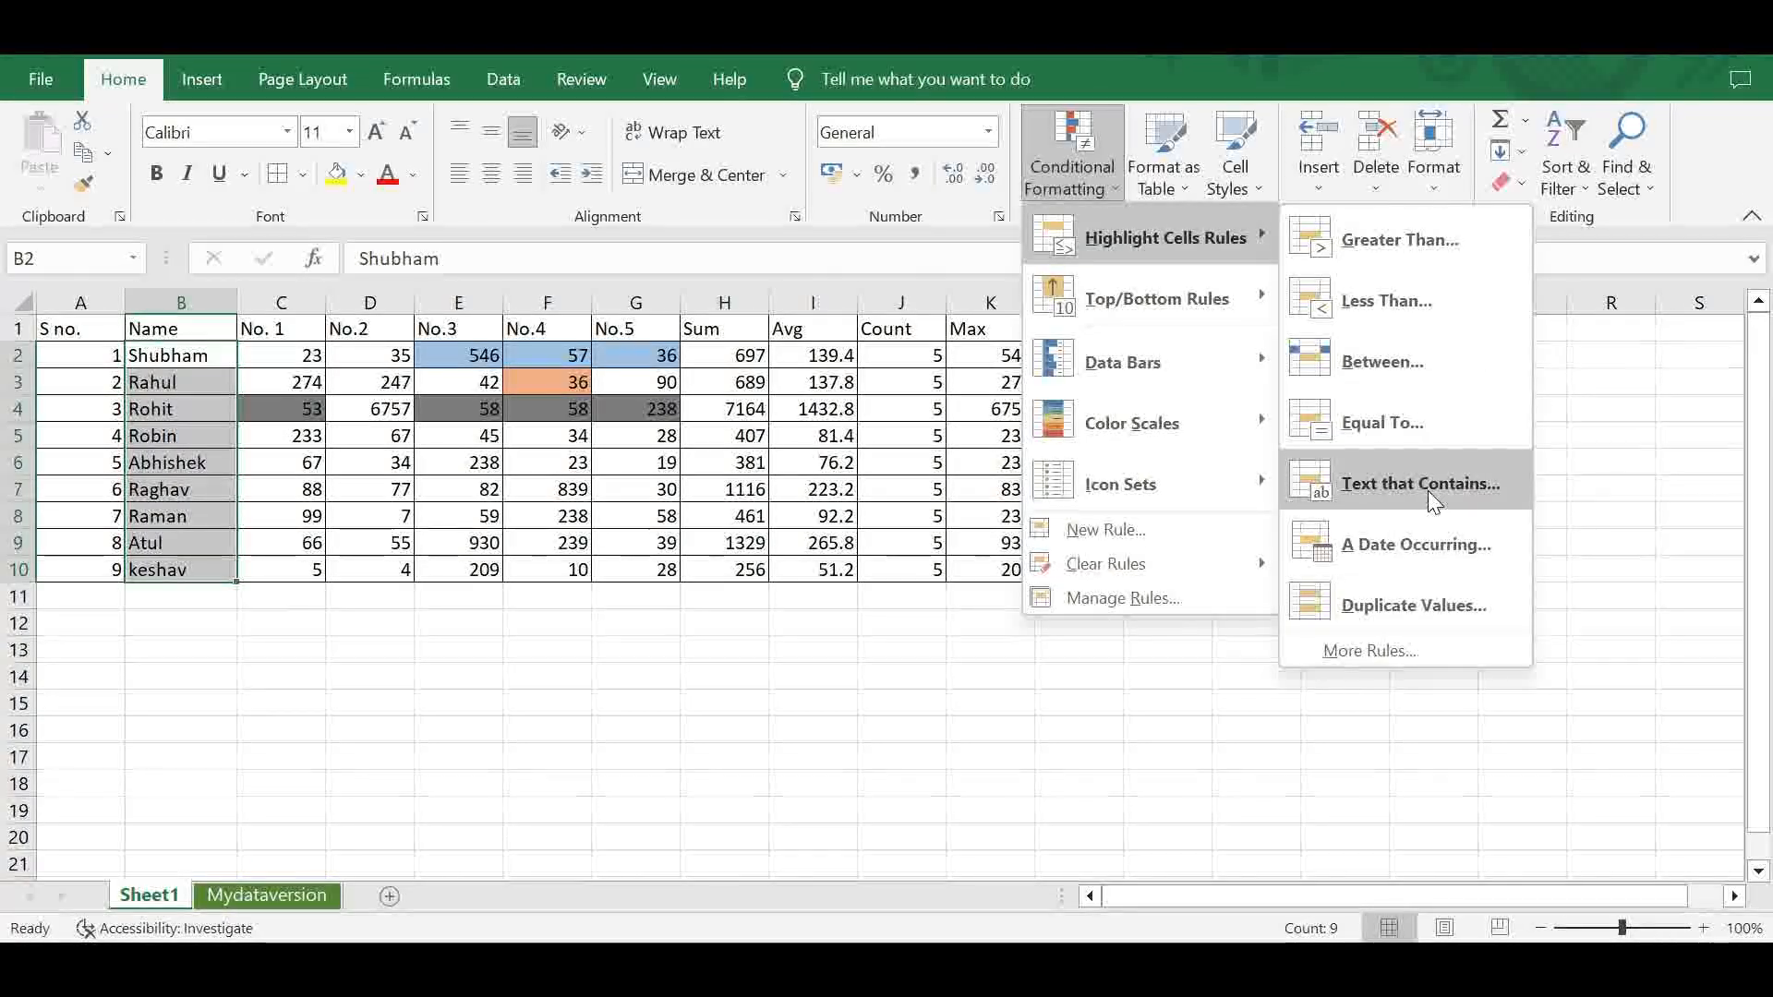
pyautogui.click(1428, 490)
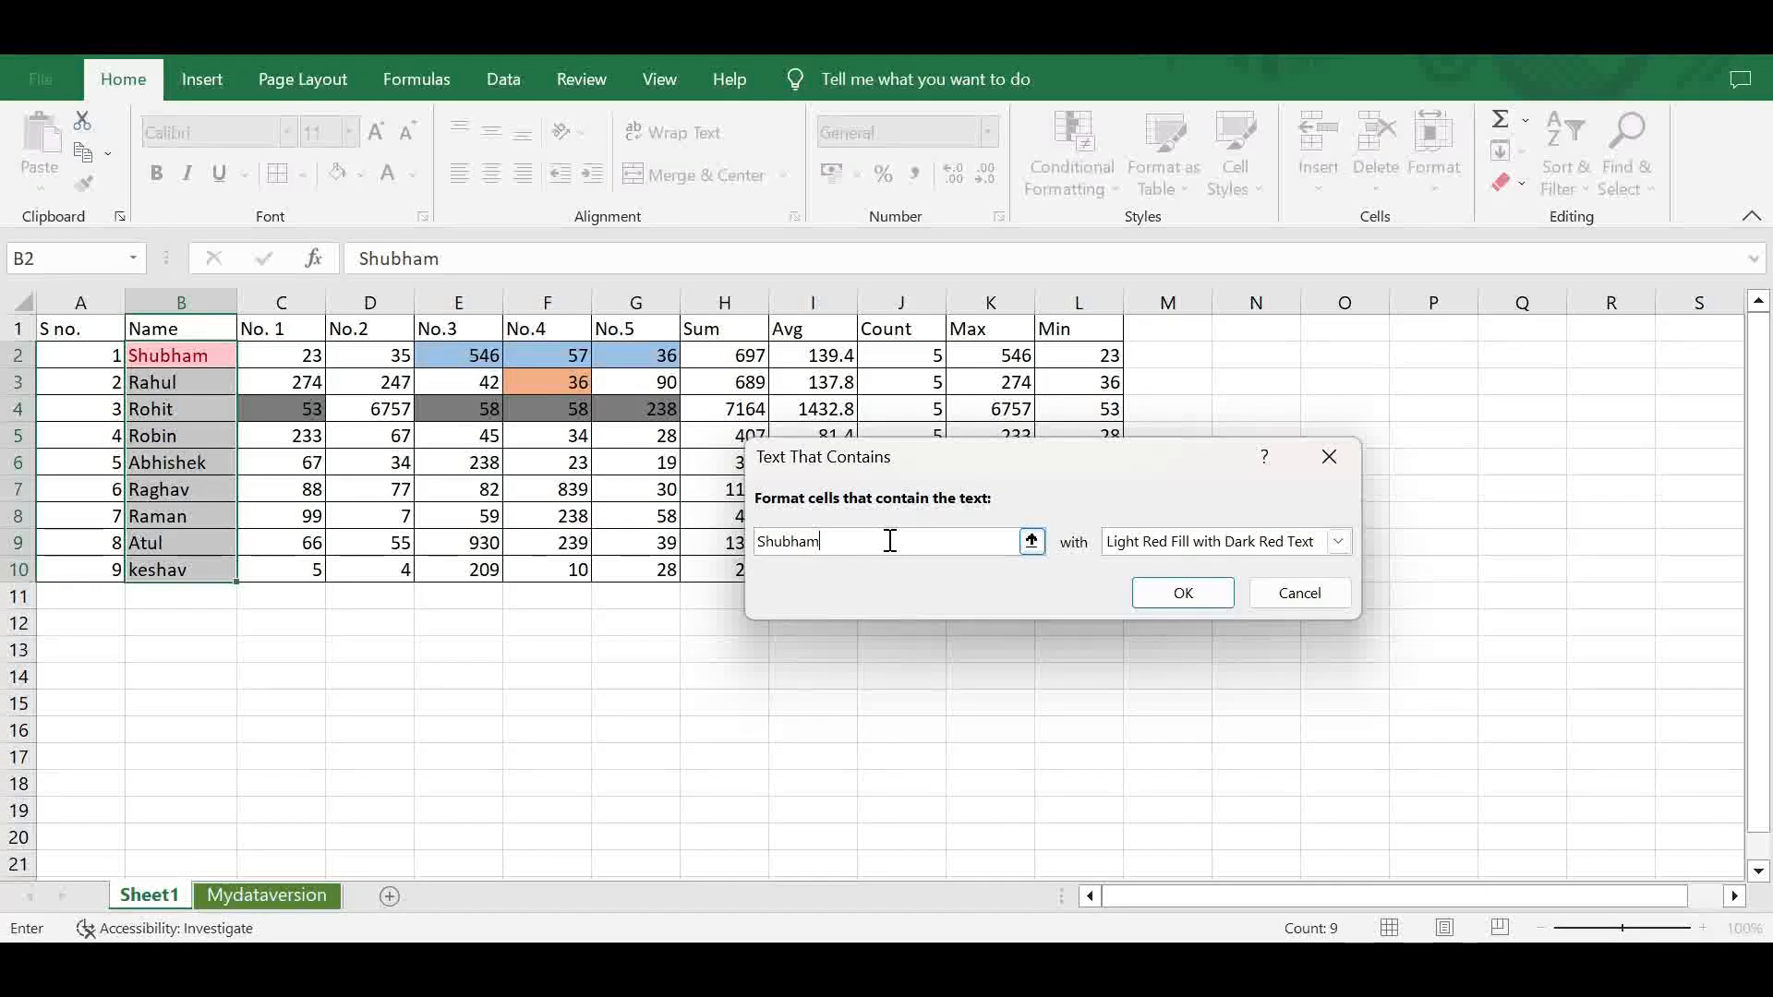
pyautogui.press('BackSpace')
pyautogui.press('BackSpace')
pyautogui.press('BackSpace')
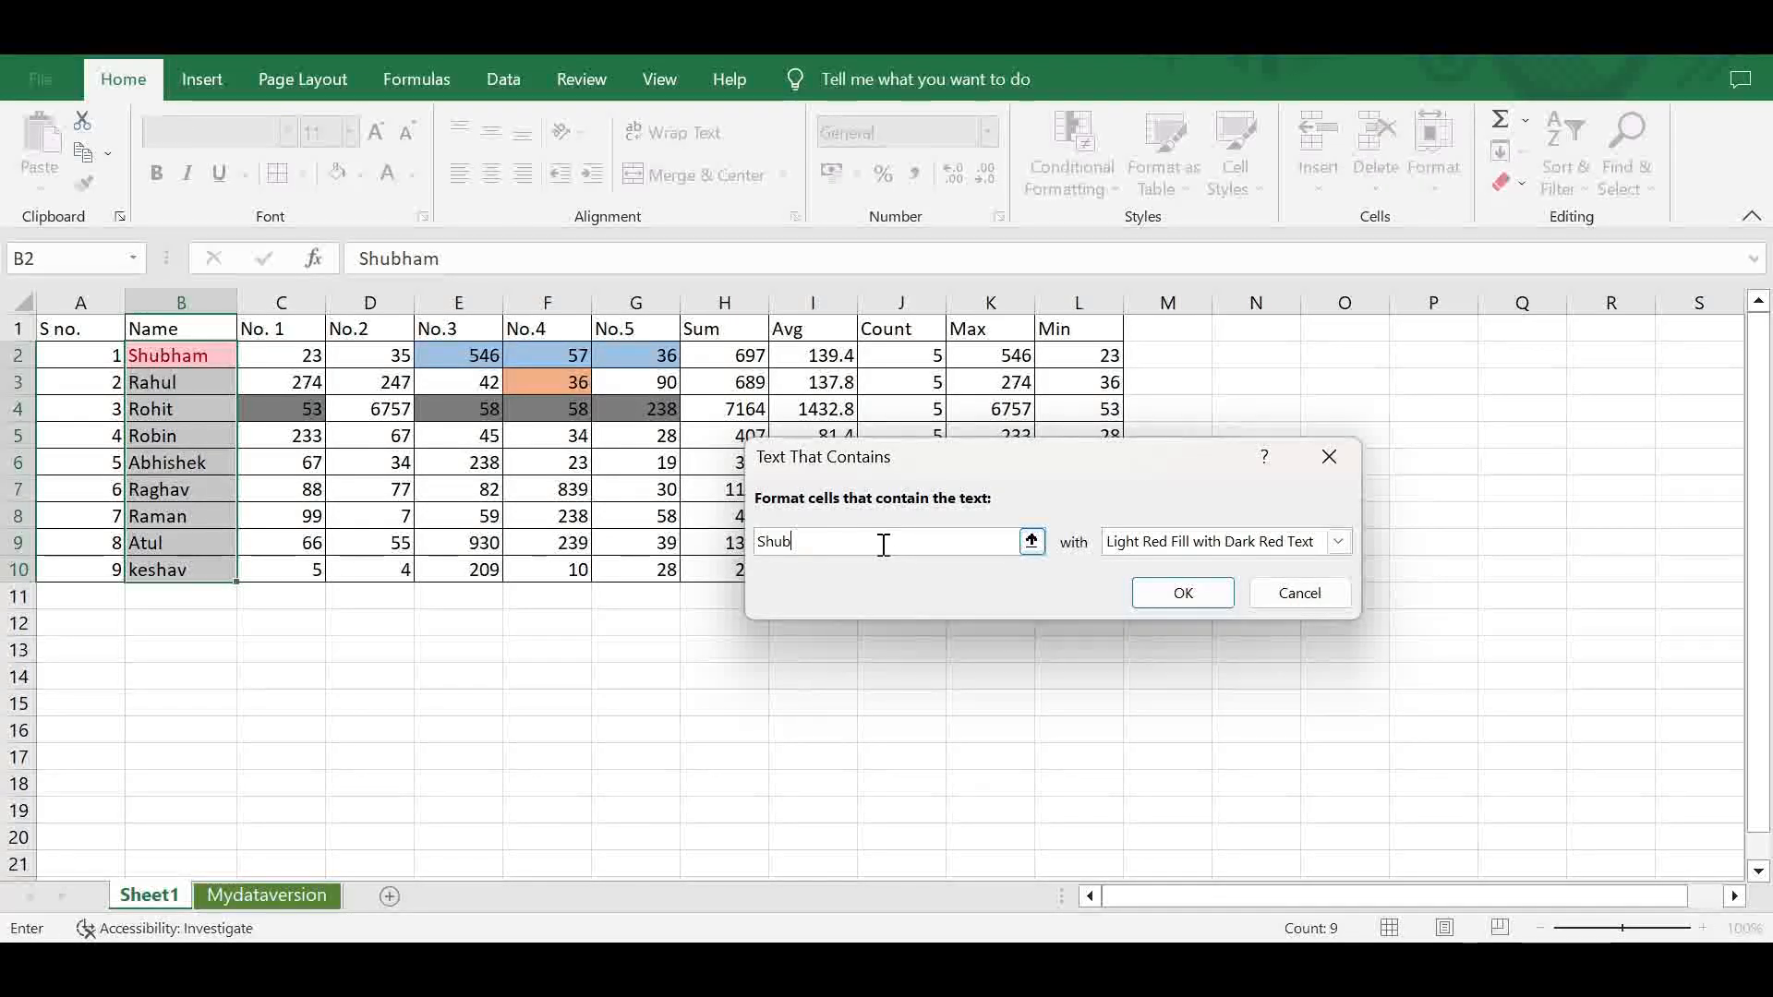
# - Give the Text That Contains rule the Red Border format and apply it to B2:B10
pyautogui.click(1338, 541)
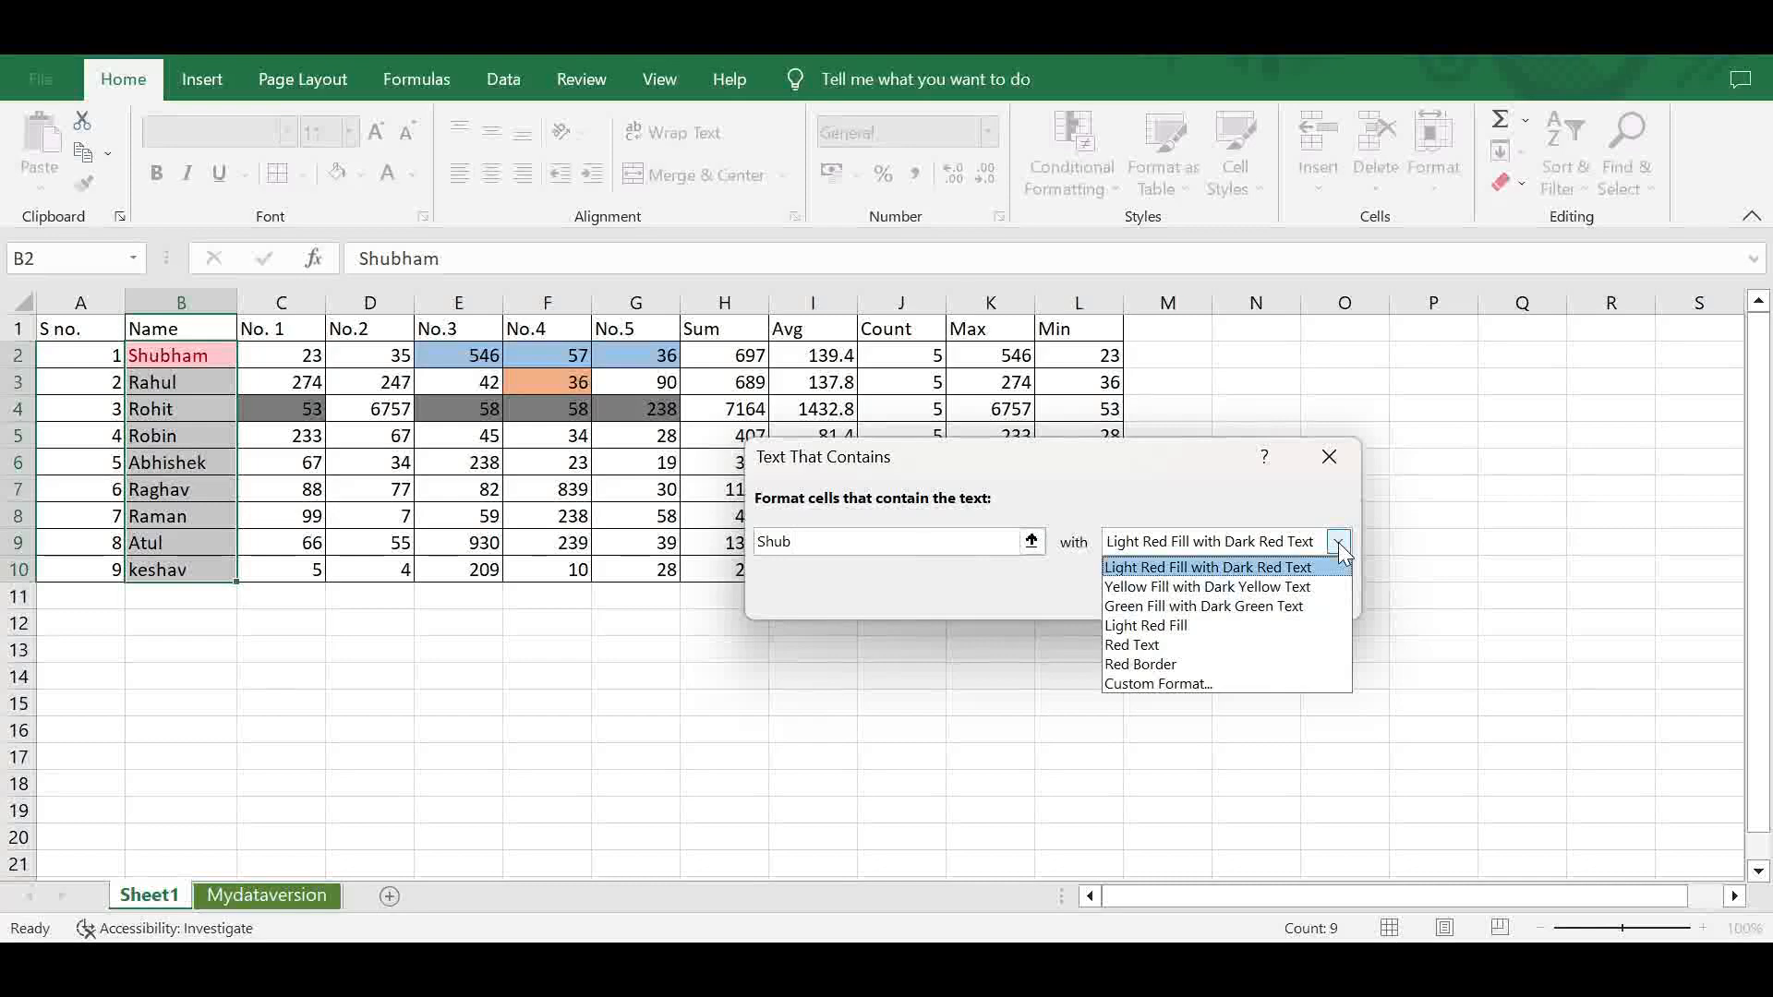
pyautogui.click(1253, 665)
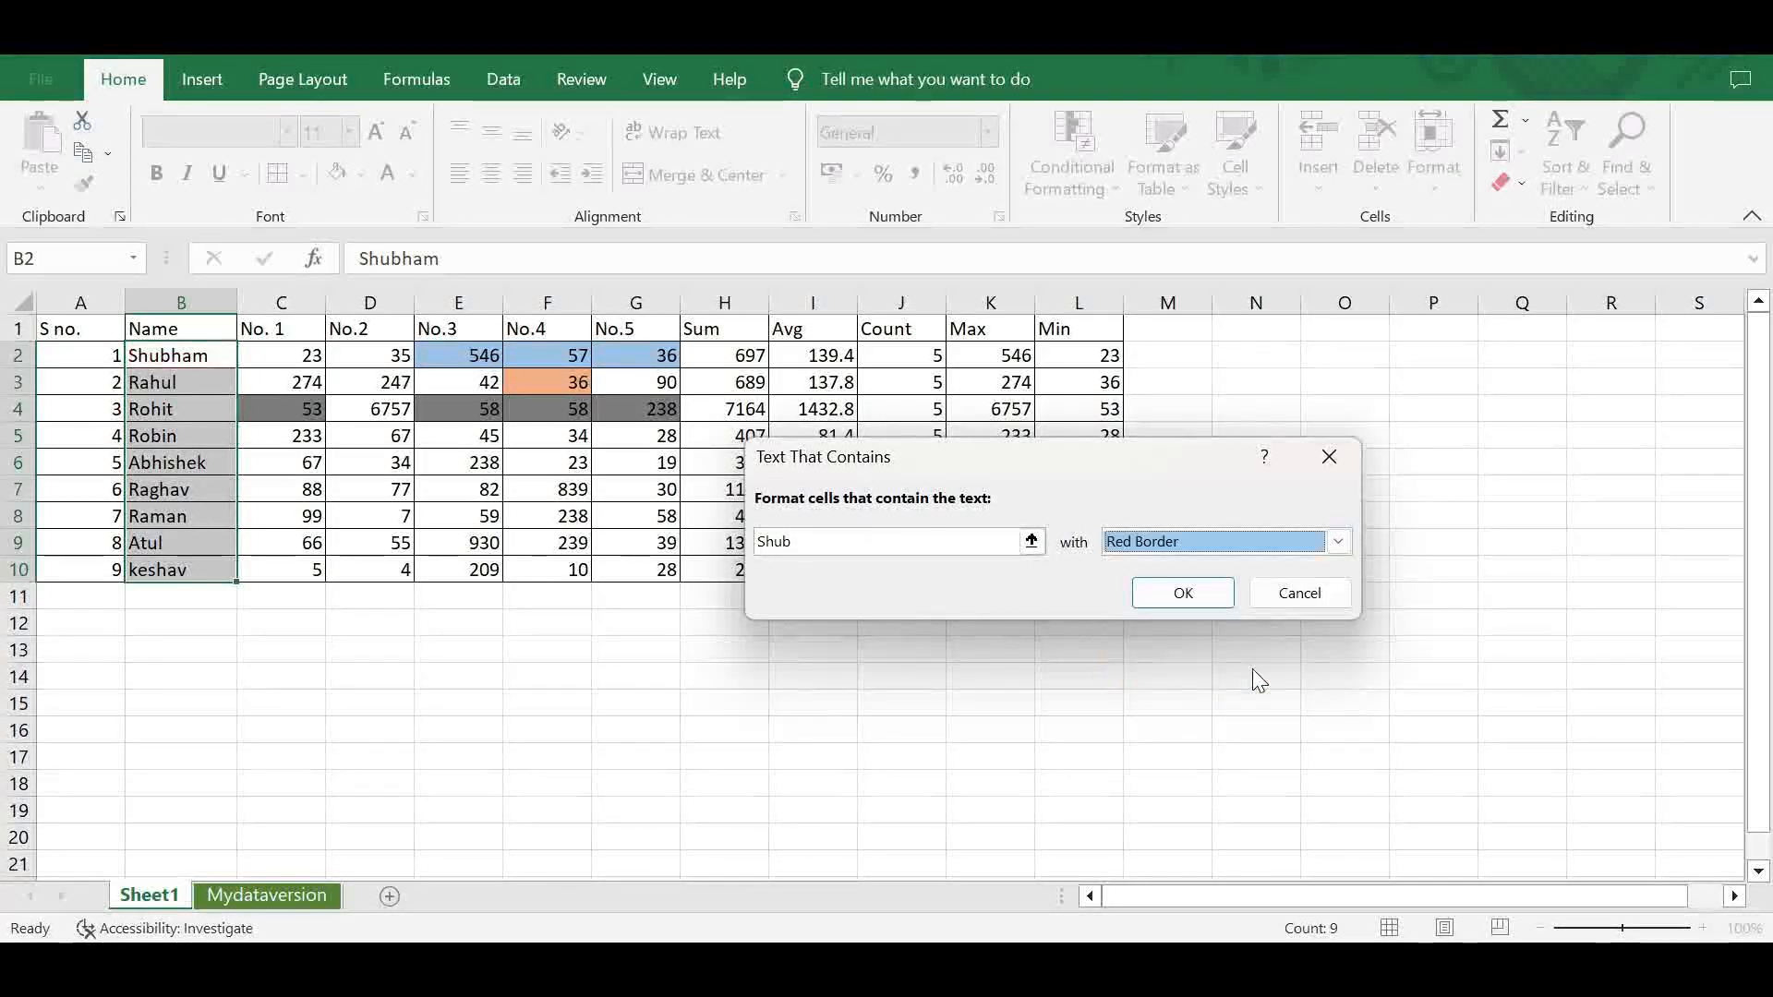
pyautogui.click(1183, 596)
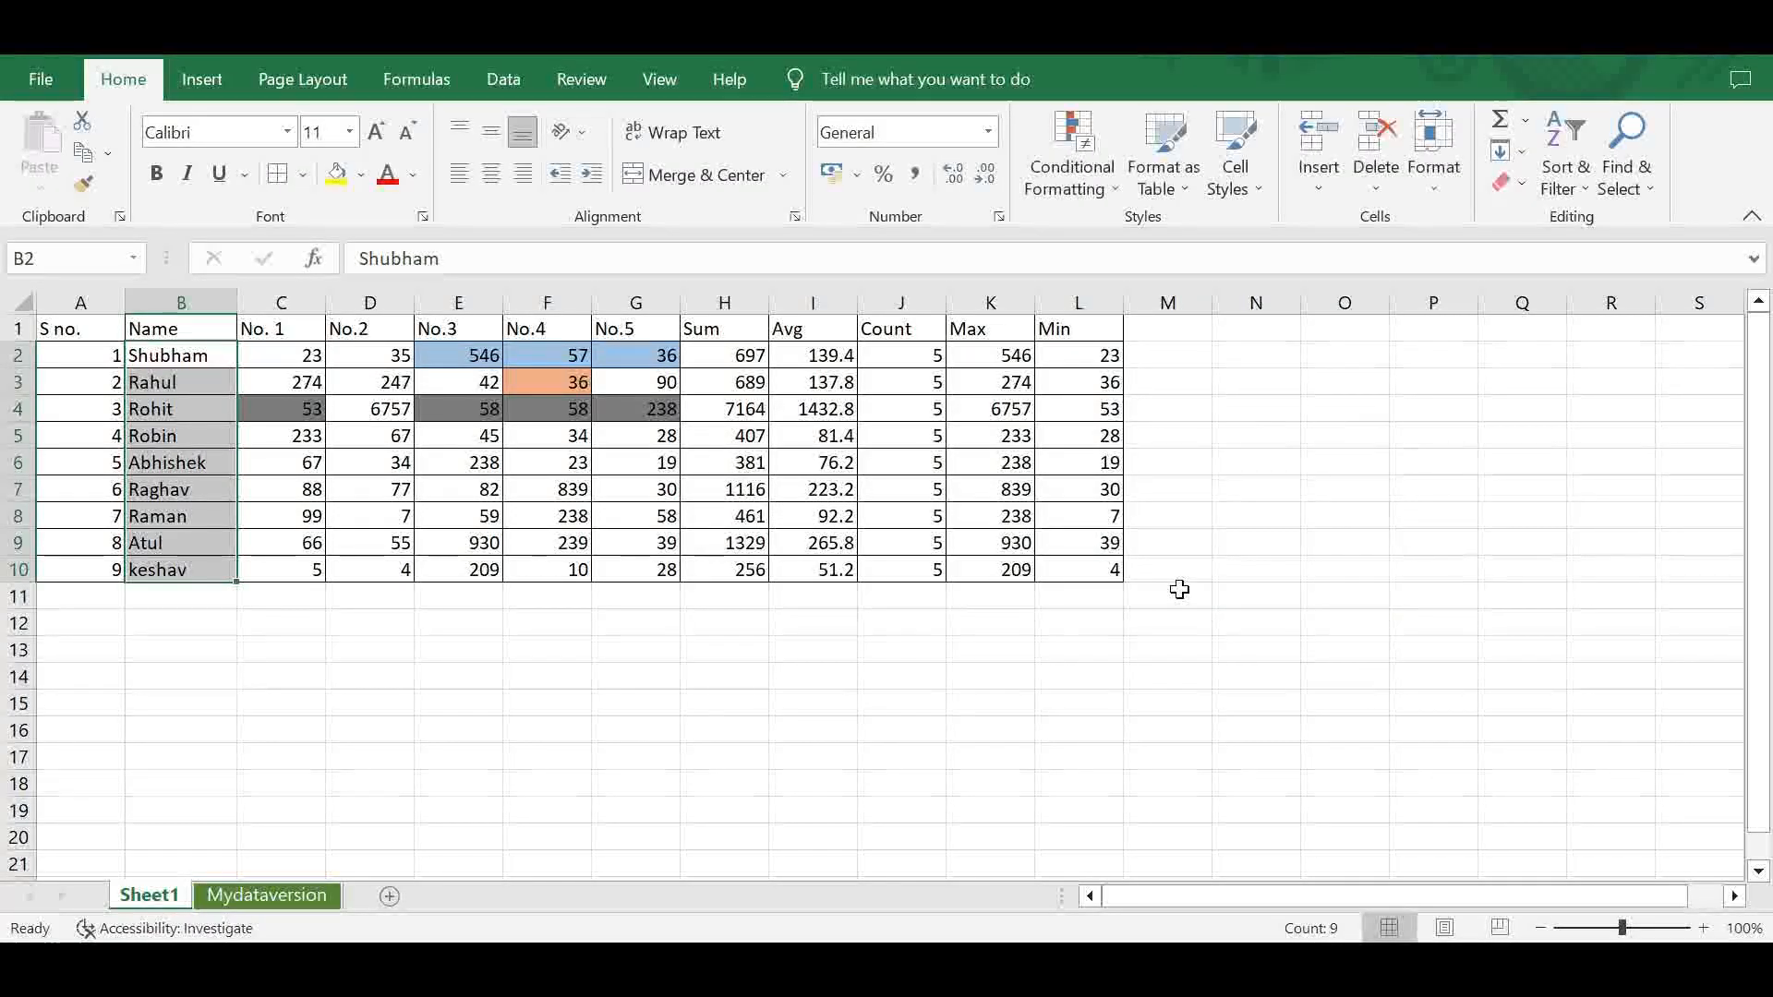
pyautogui.click(875, 681)
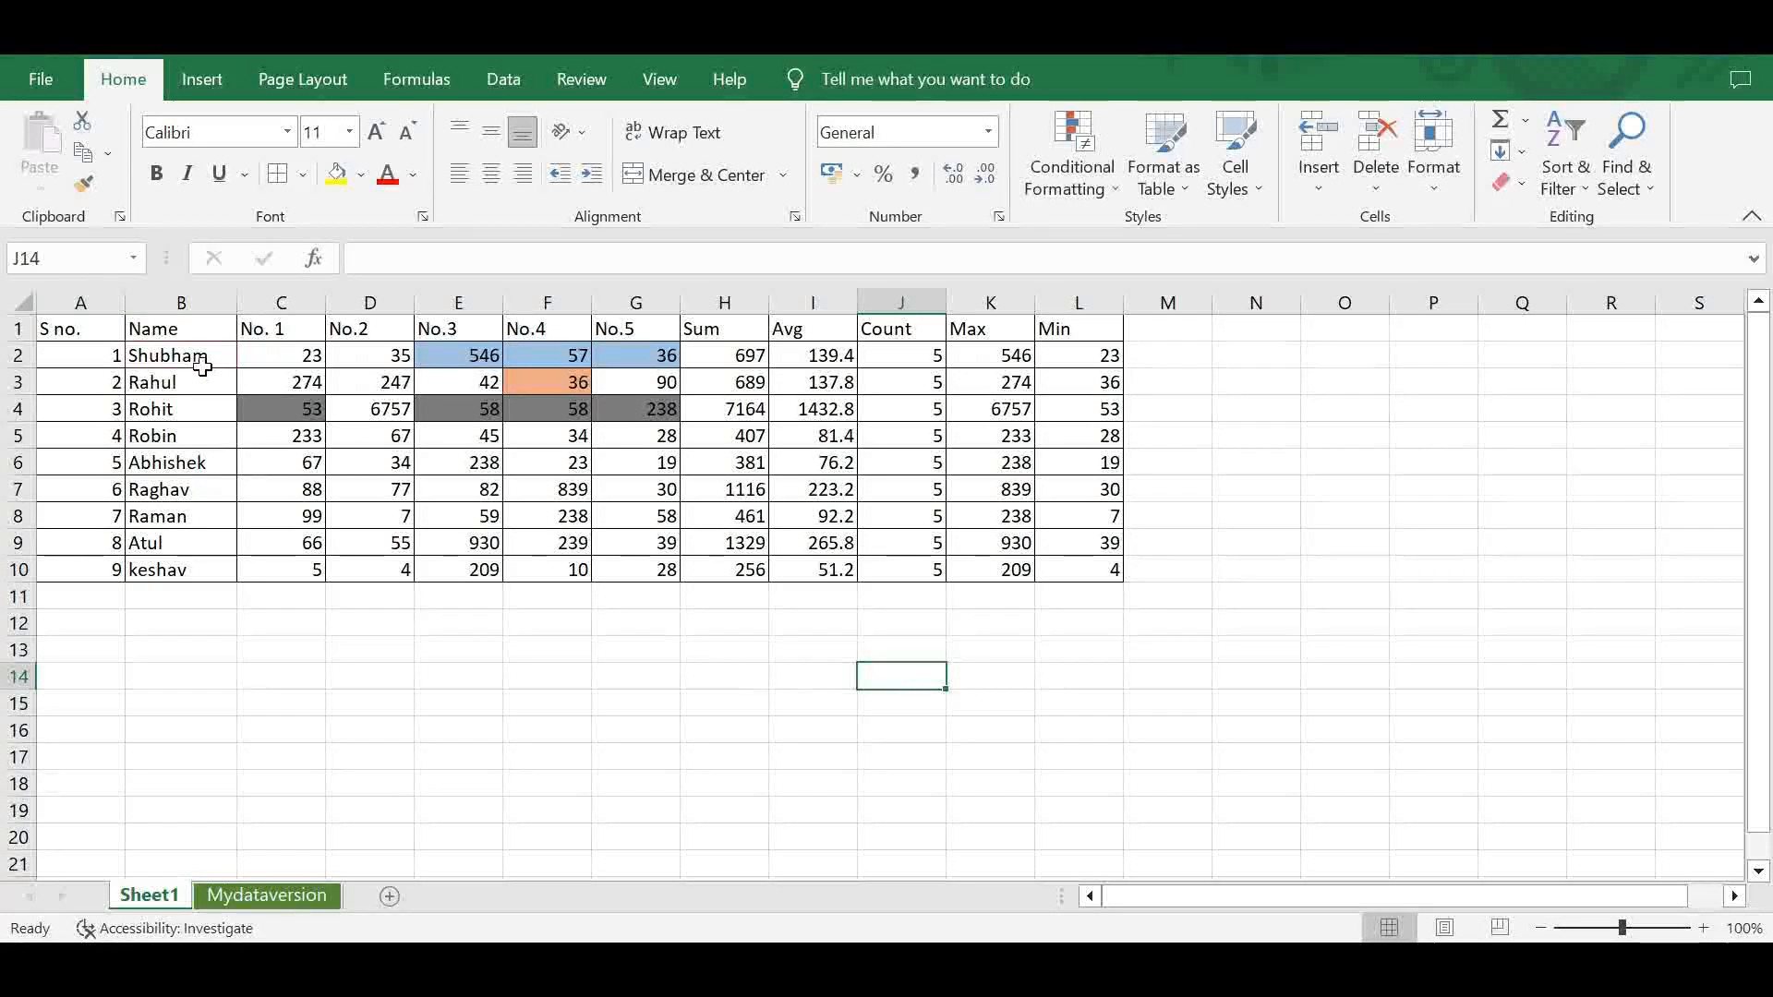
# - Set up another Text That Contains rule on B2:B10 that matches the first five letters of the name in B2
pyautogui.moveTo(160, 356); pyautogui.dragTo(186, 567)
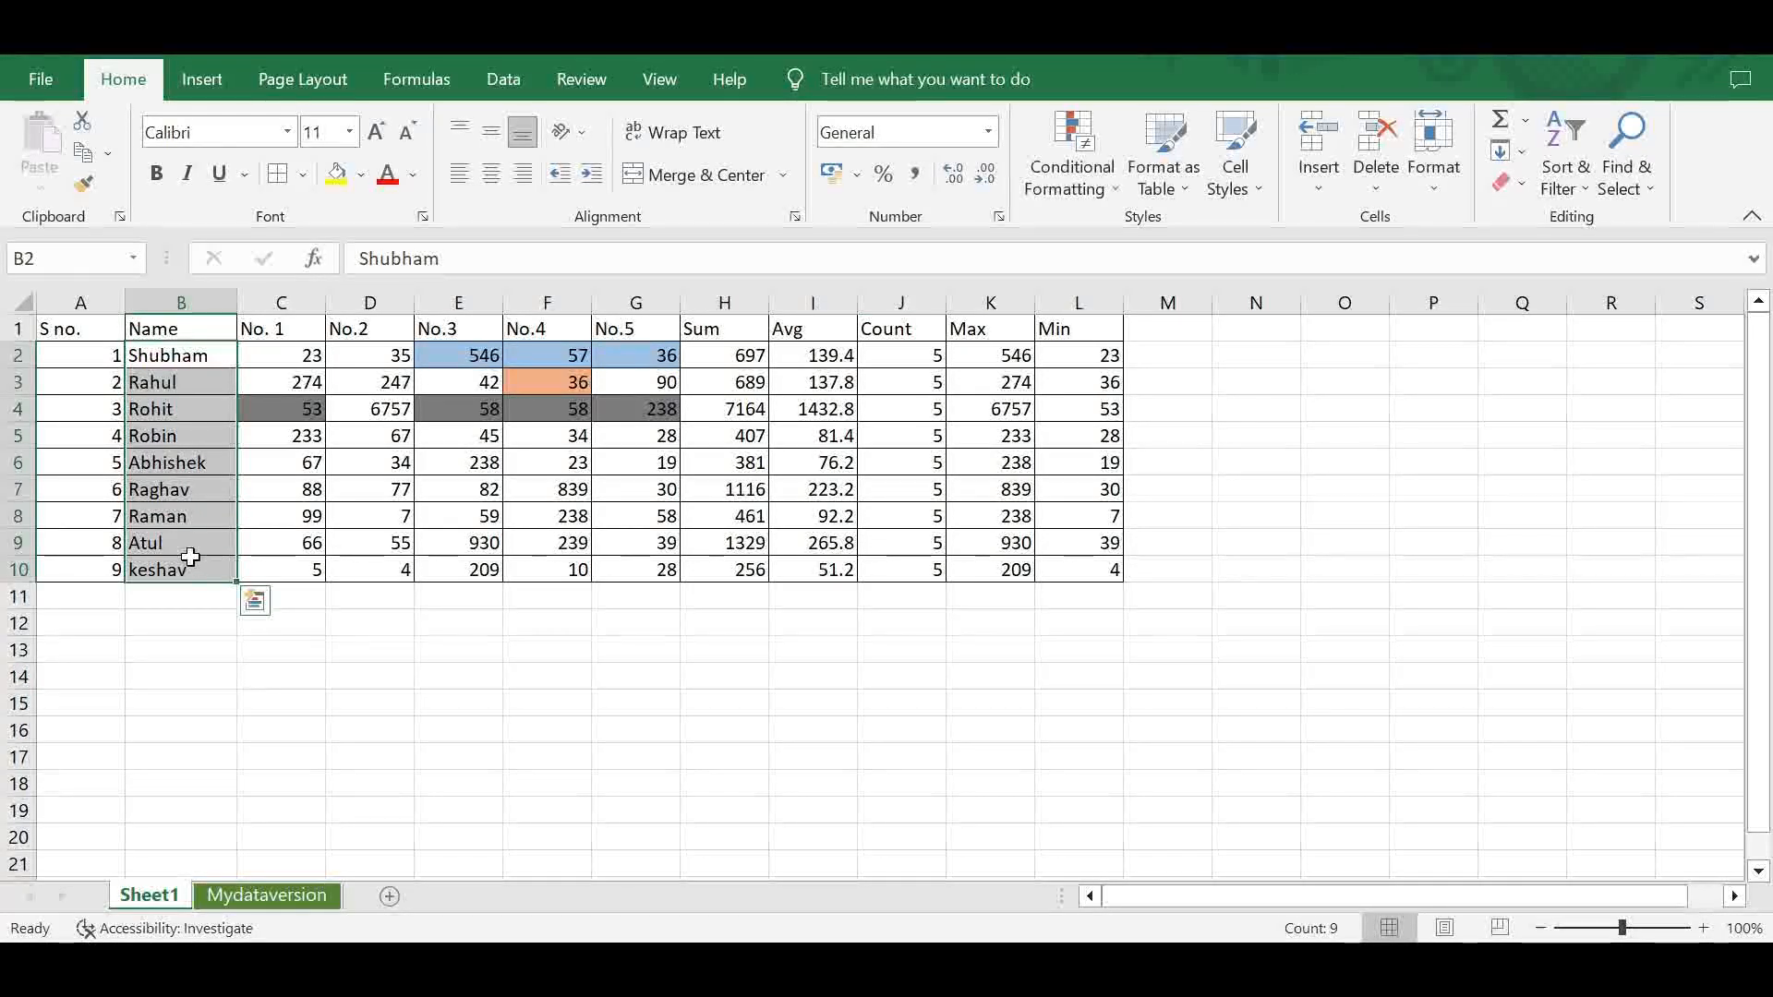
pyautogui.click(1082, 185)
pyautogui.moveTo(1173, 242)
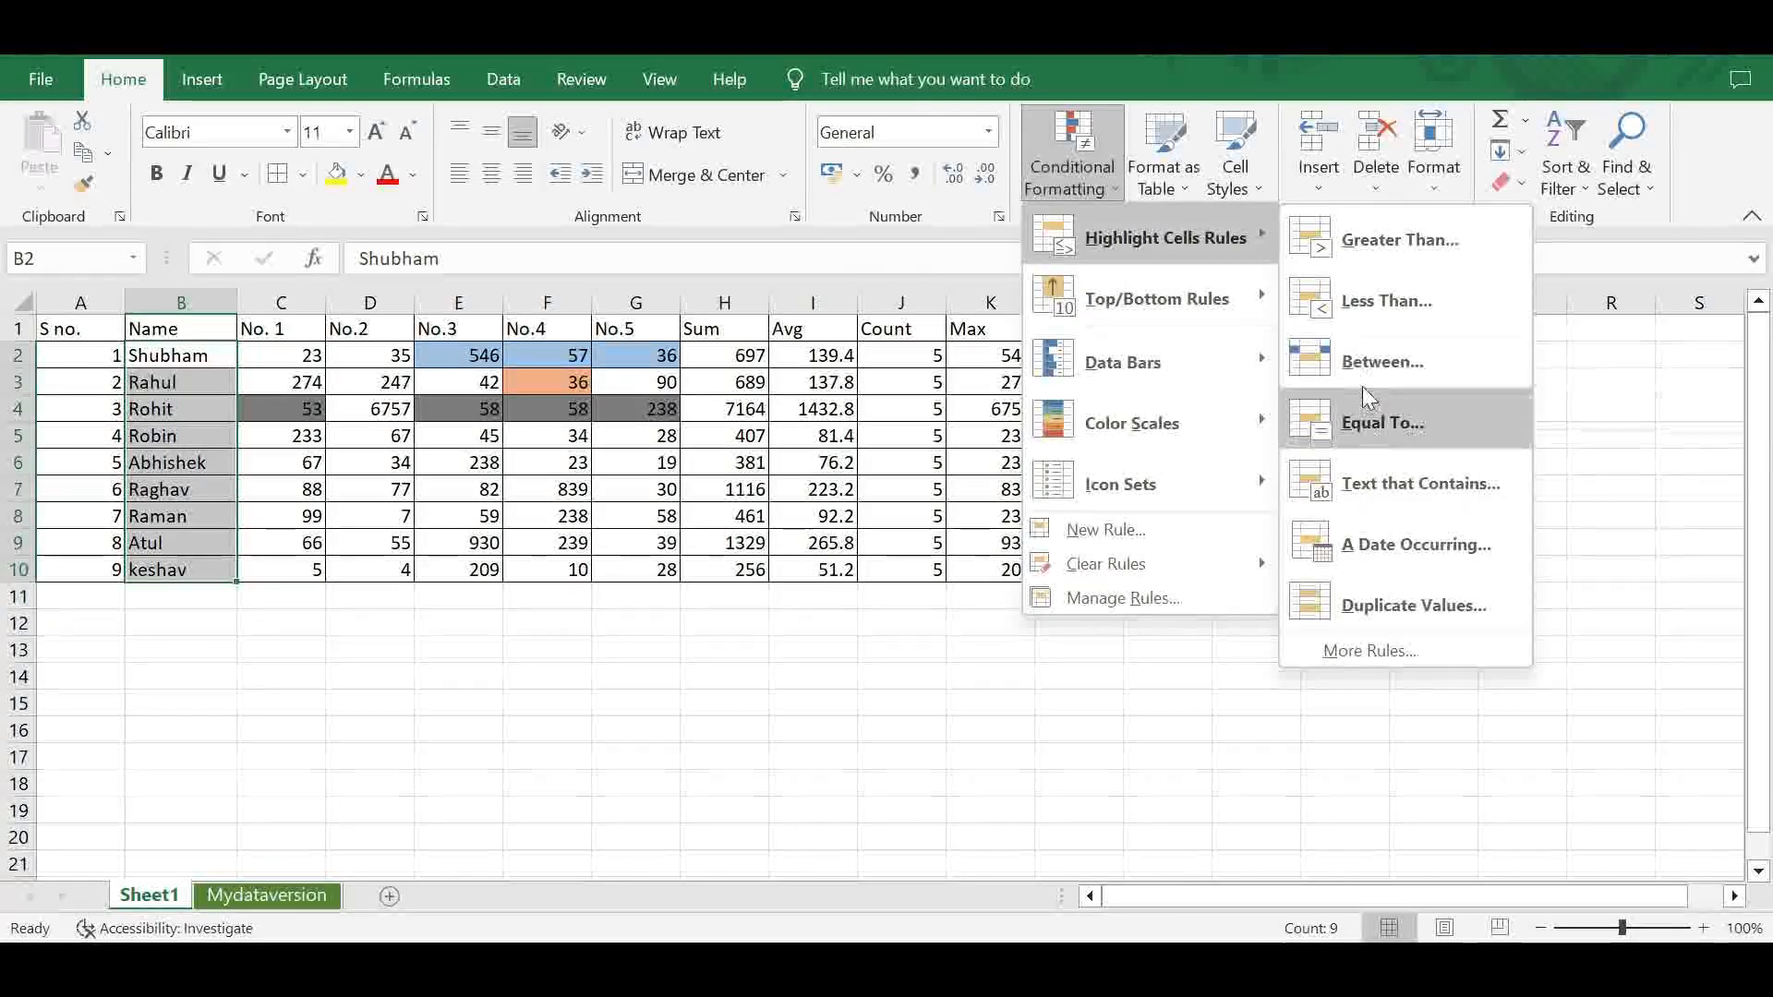
pyautogui.click(1383, 486)
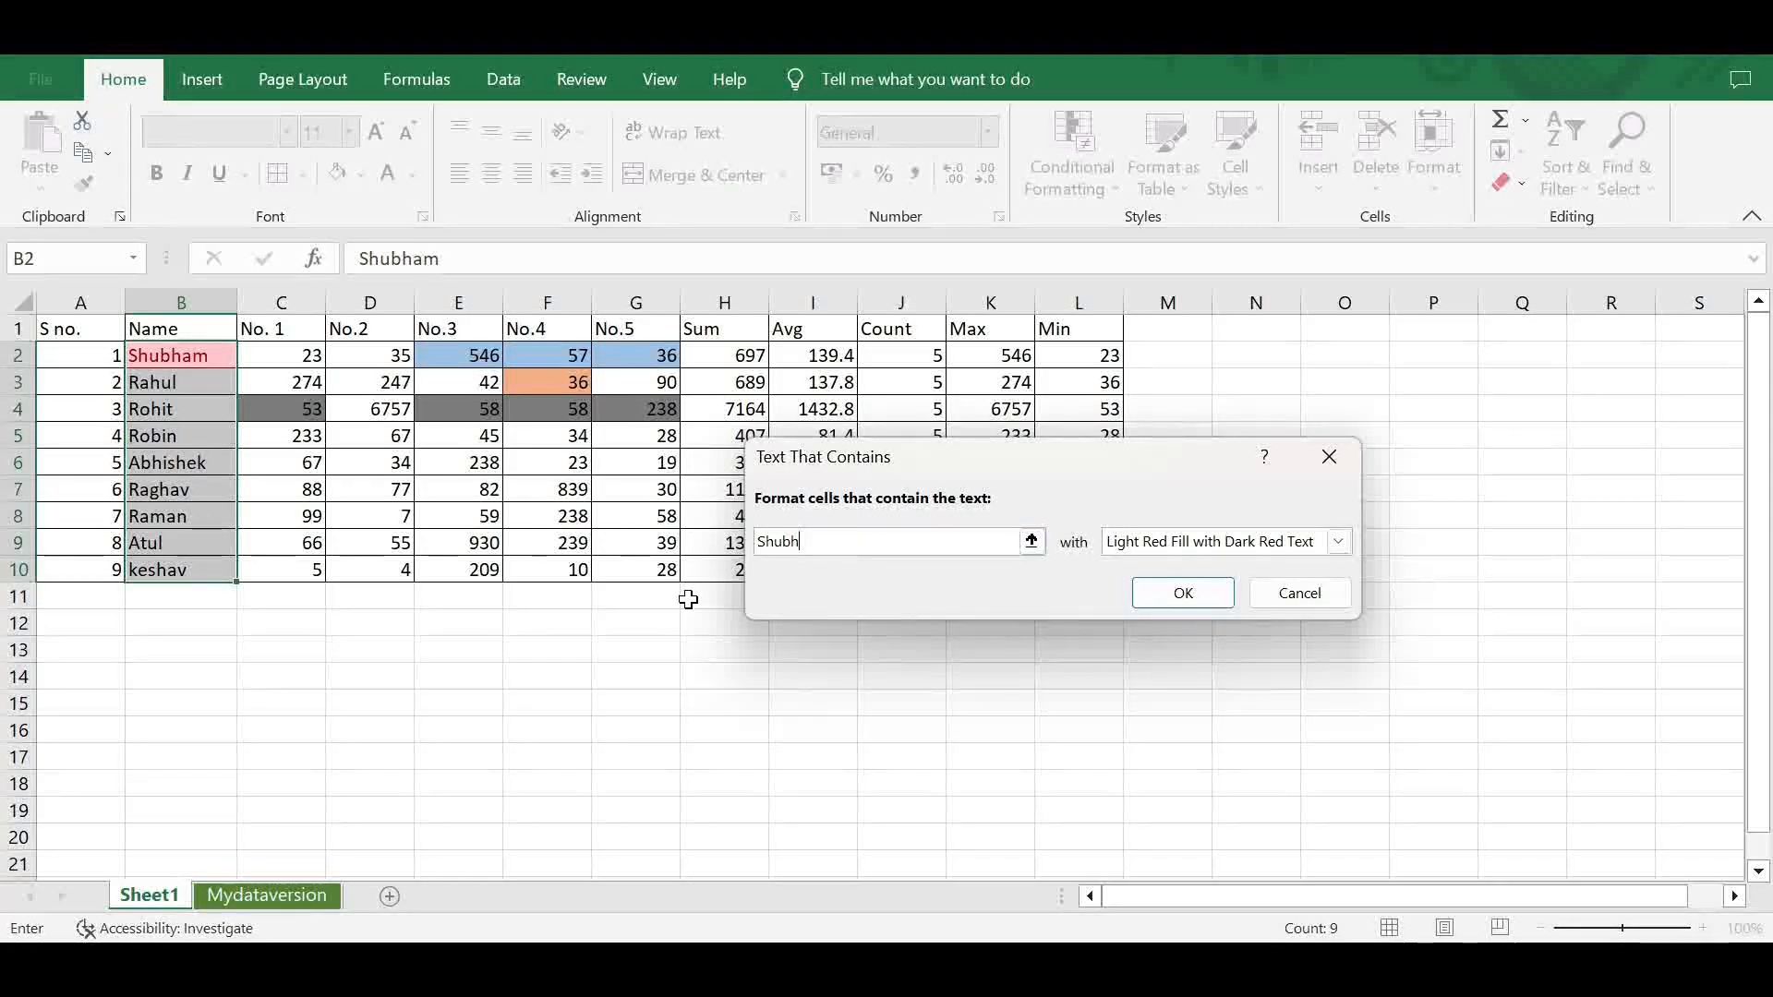
# - Give the new Text That Contains rule a custom format with a light gold fill and apply it to B2:B10
pyautogui.click(1338, 543)
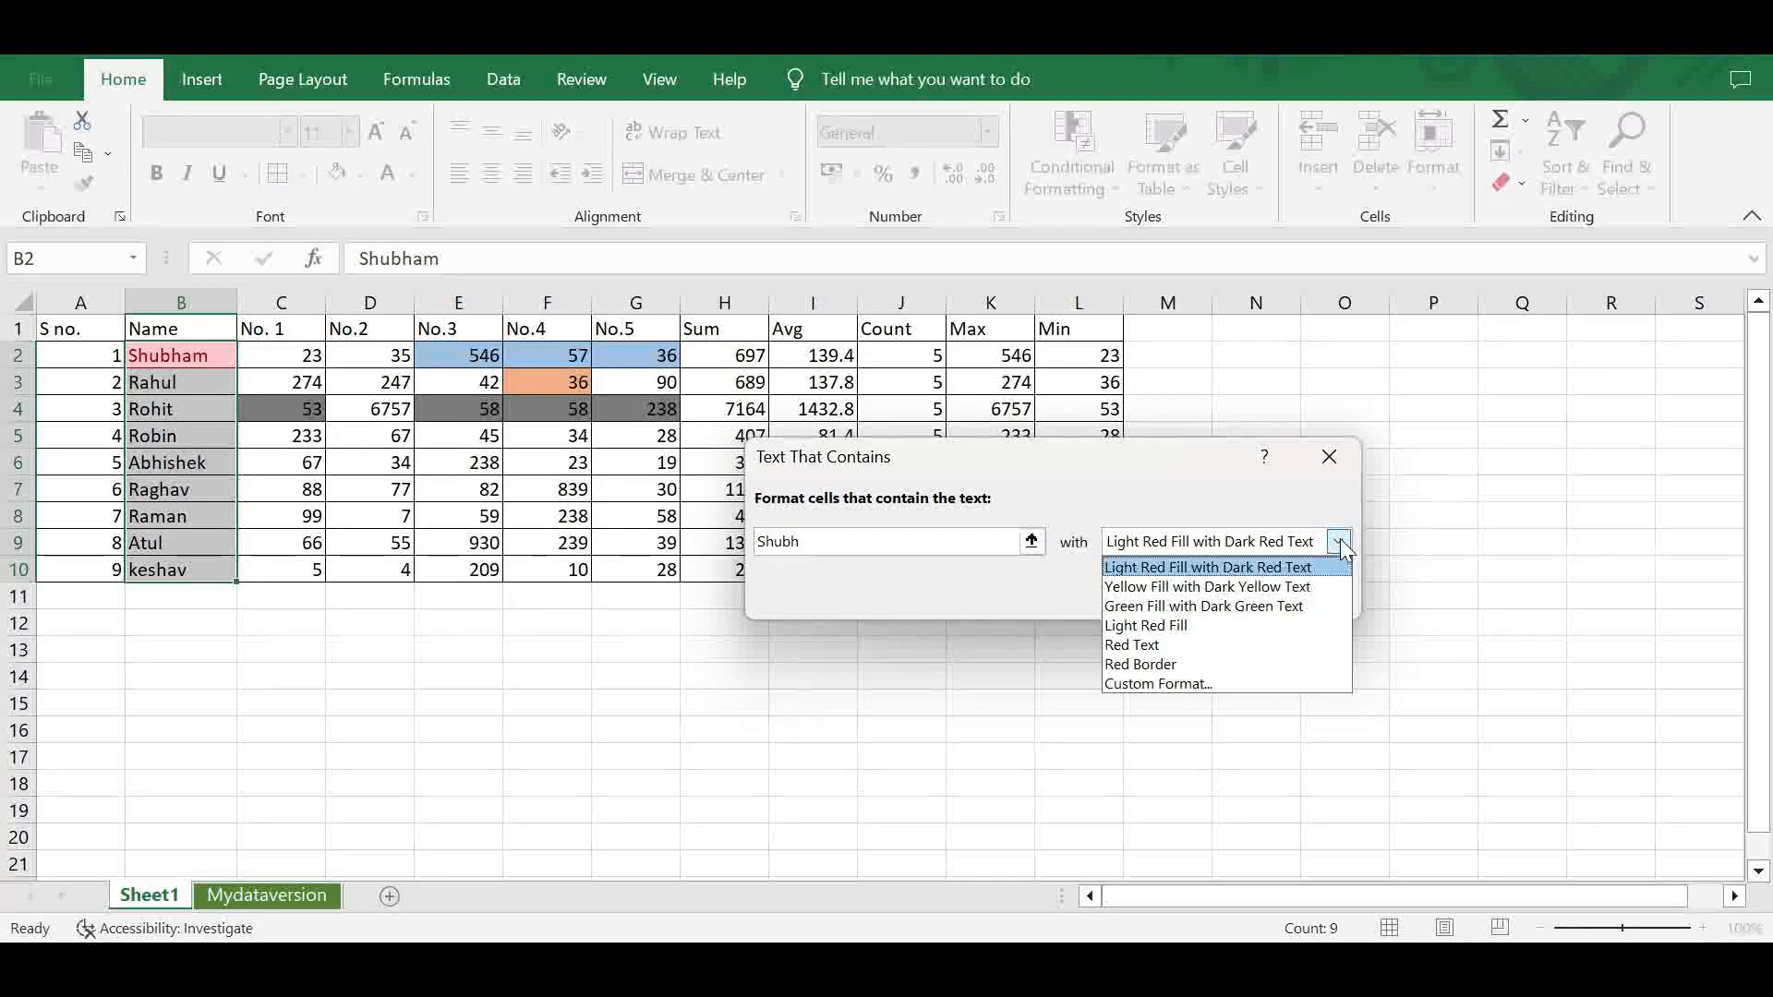
pyautogui.click(1253, 688)
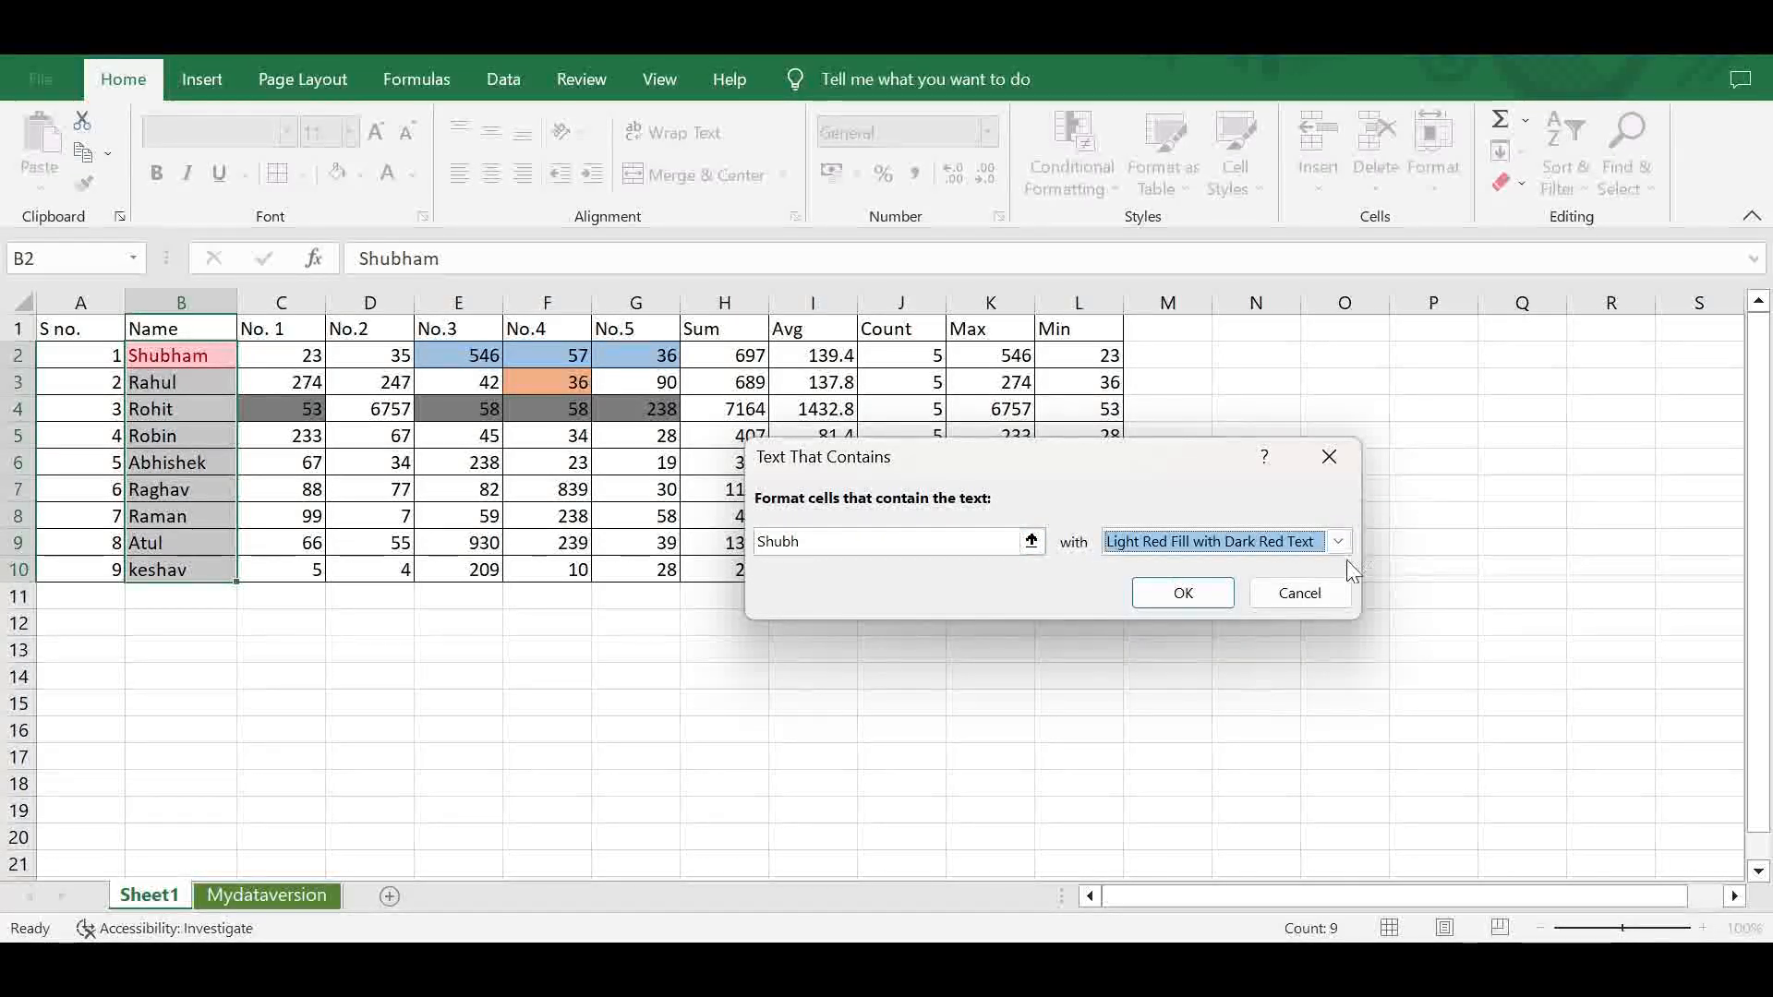
pyautogui.click(1339, 542)
pyautogui.click(1263, 684)
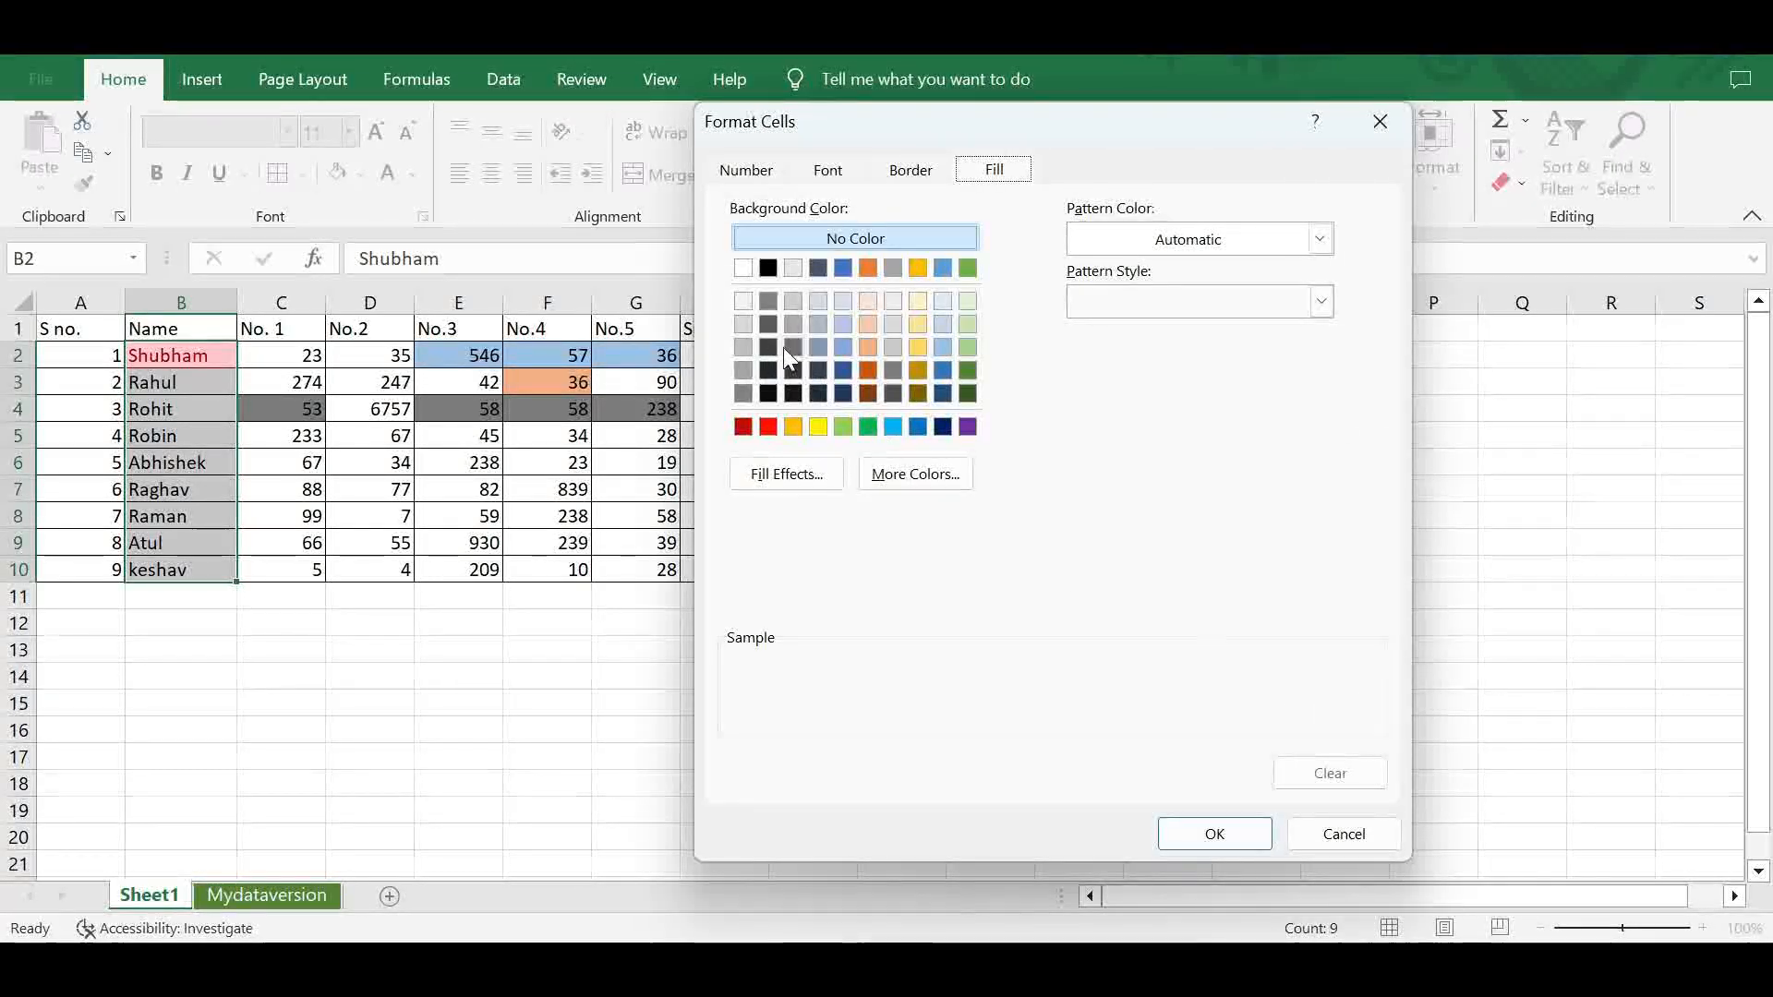
pyautogui.click(918, 348)
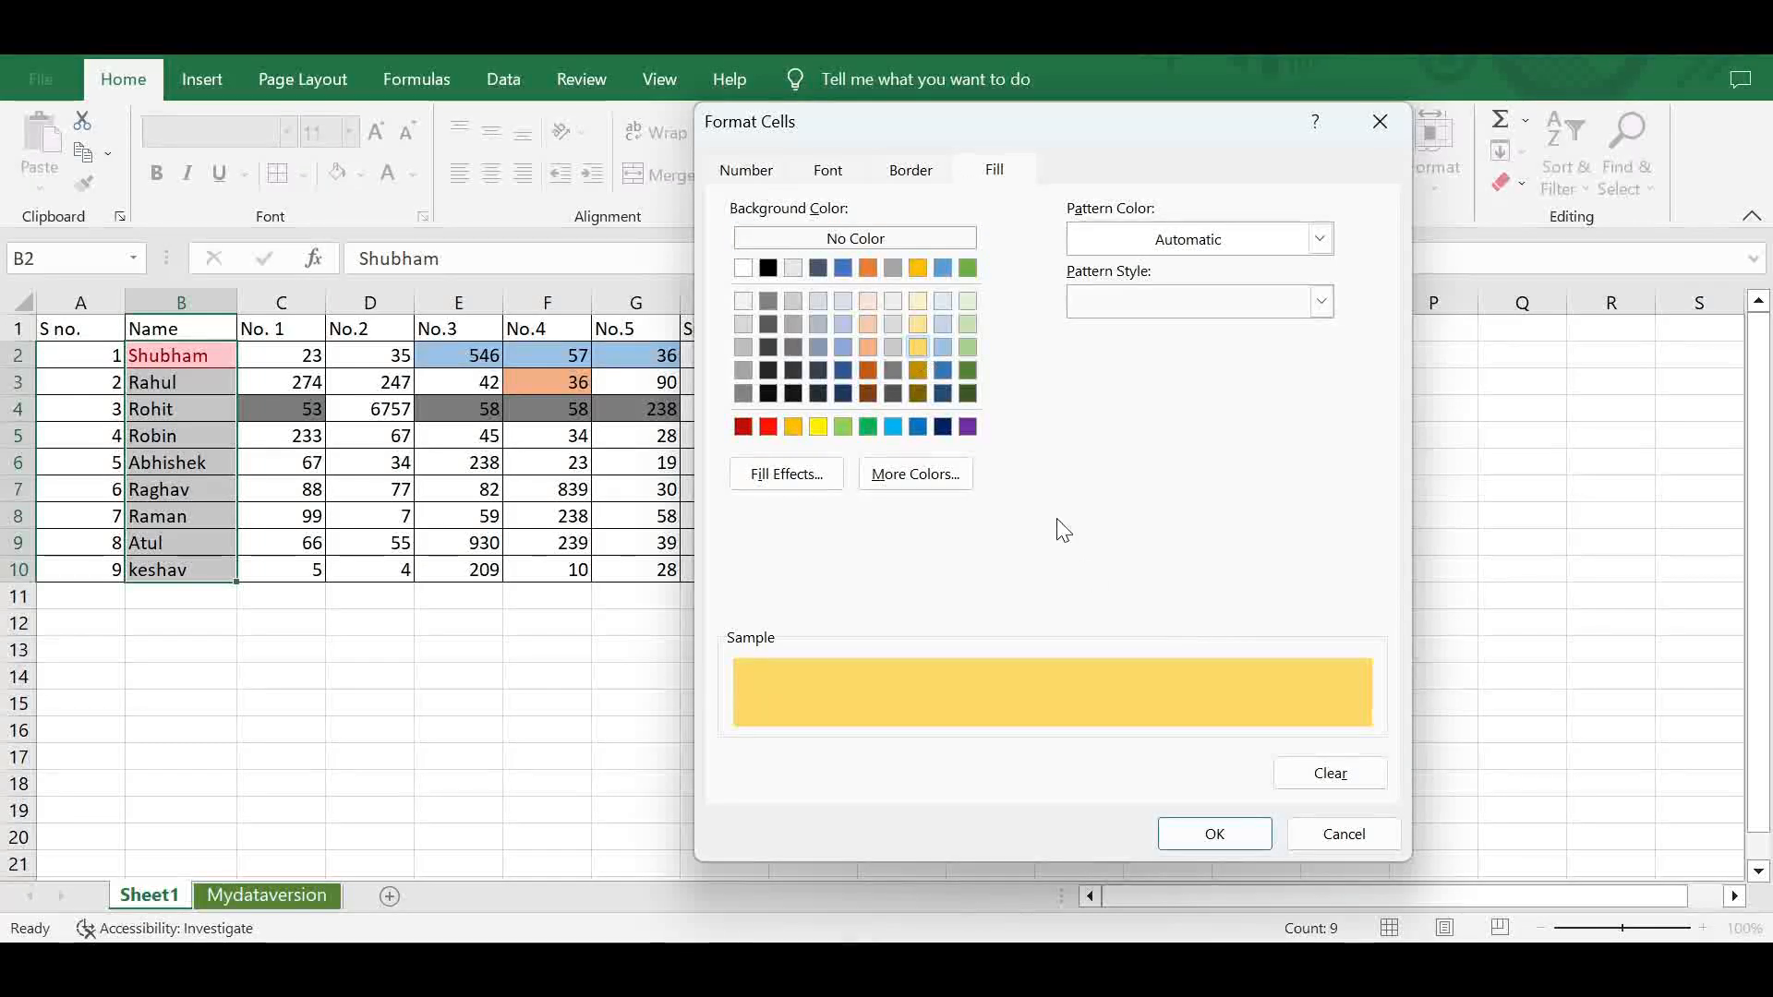
pyautogui.click(1250, 828)
pyautogui.click(1189, 596)
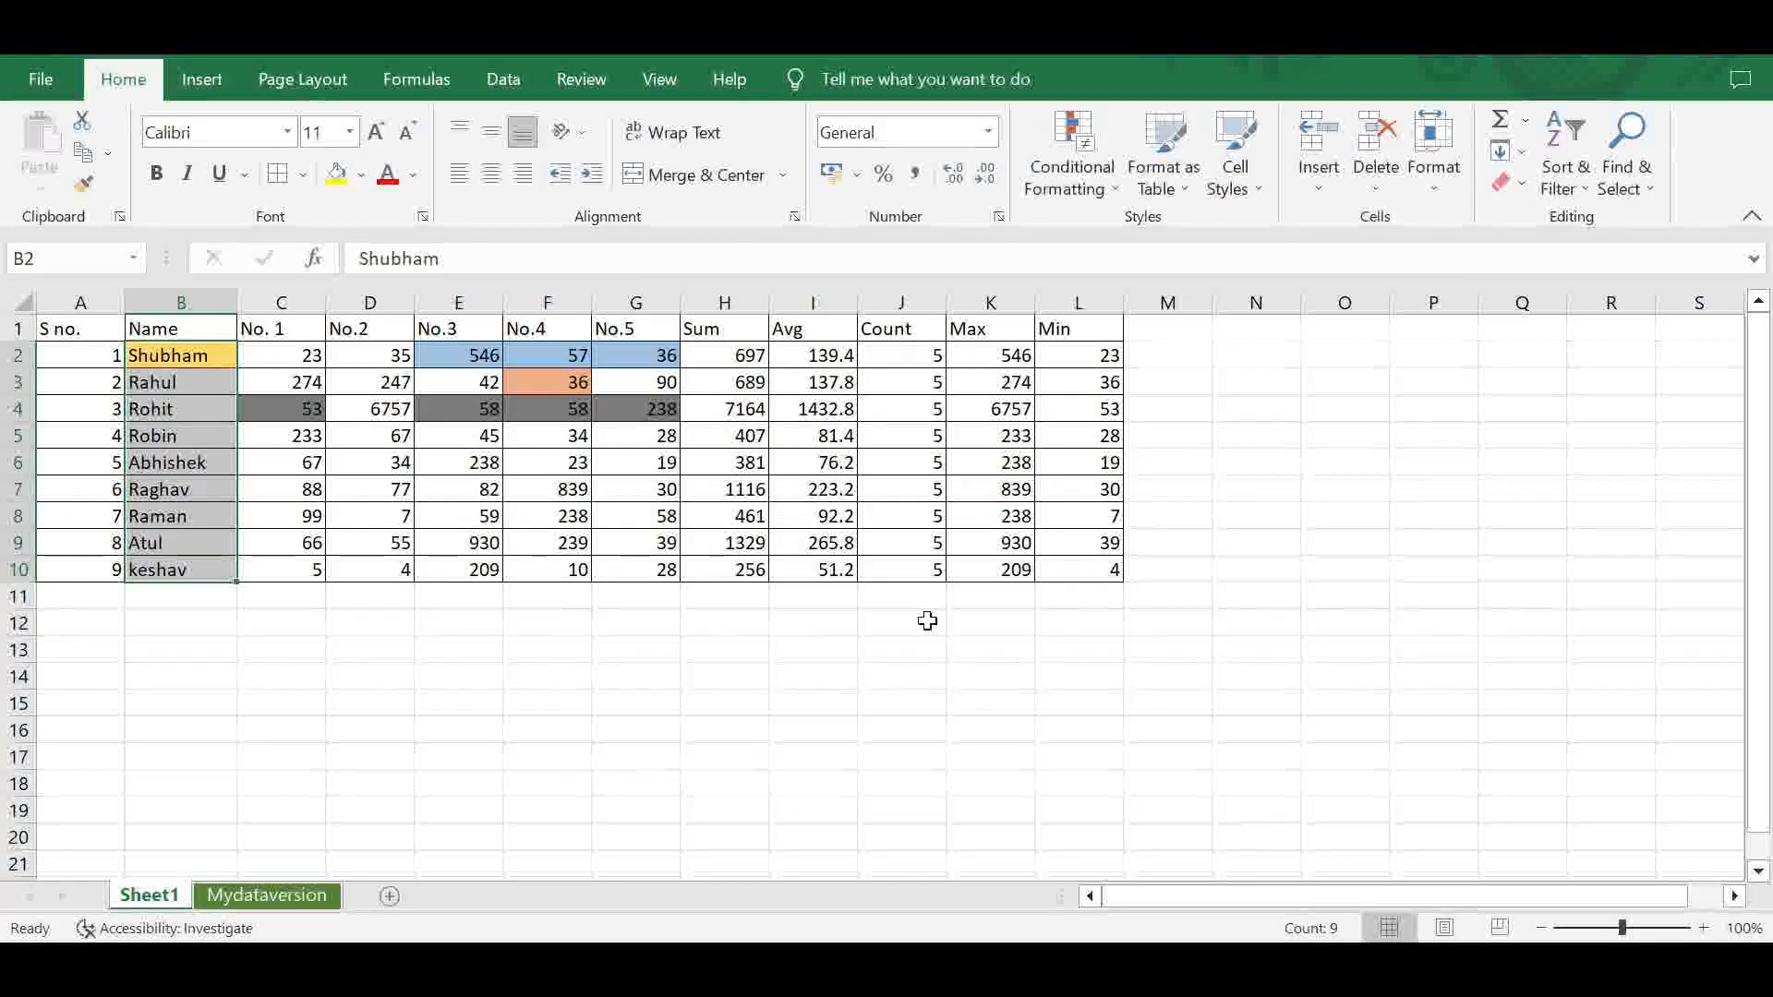
pyautogui.click(189, 355)
pyautogui.moveTo(196, 364); pyautogui.dragTo(190, 565)
pyautogui.click(198, 354)
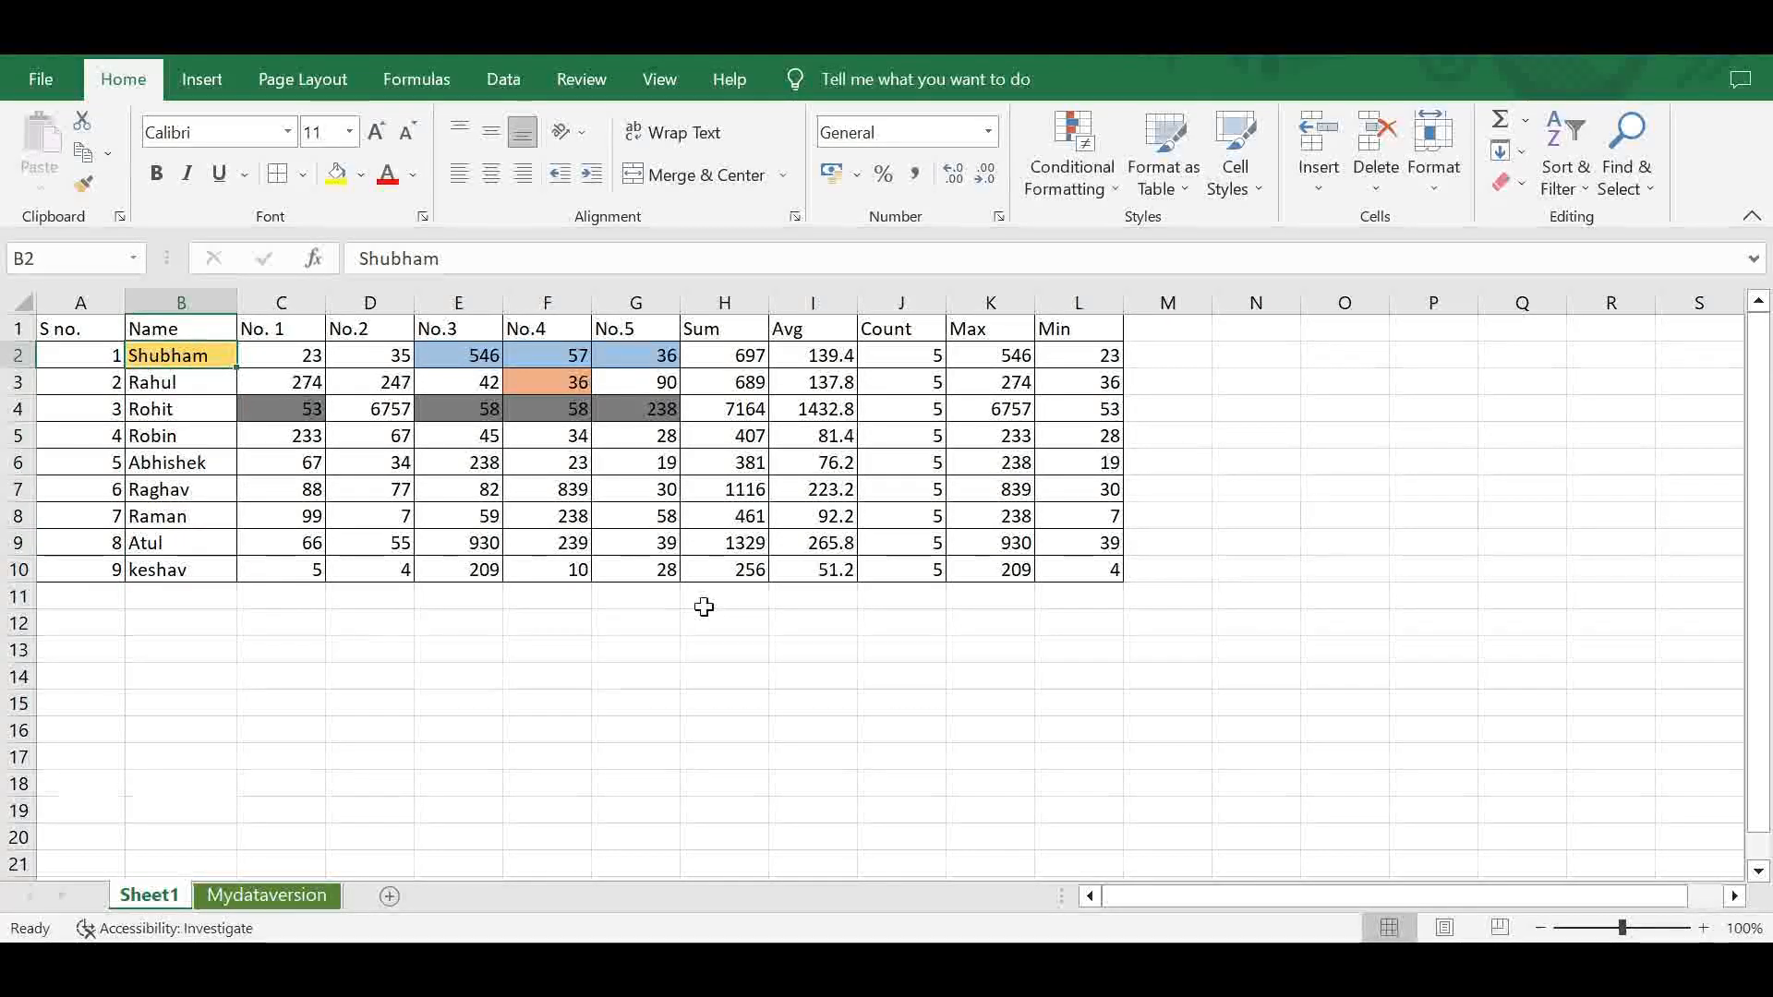
pyautogui.click(1072, 182)
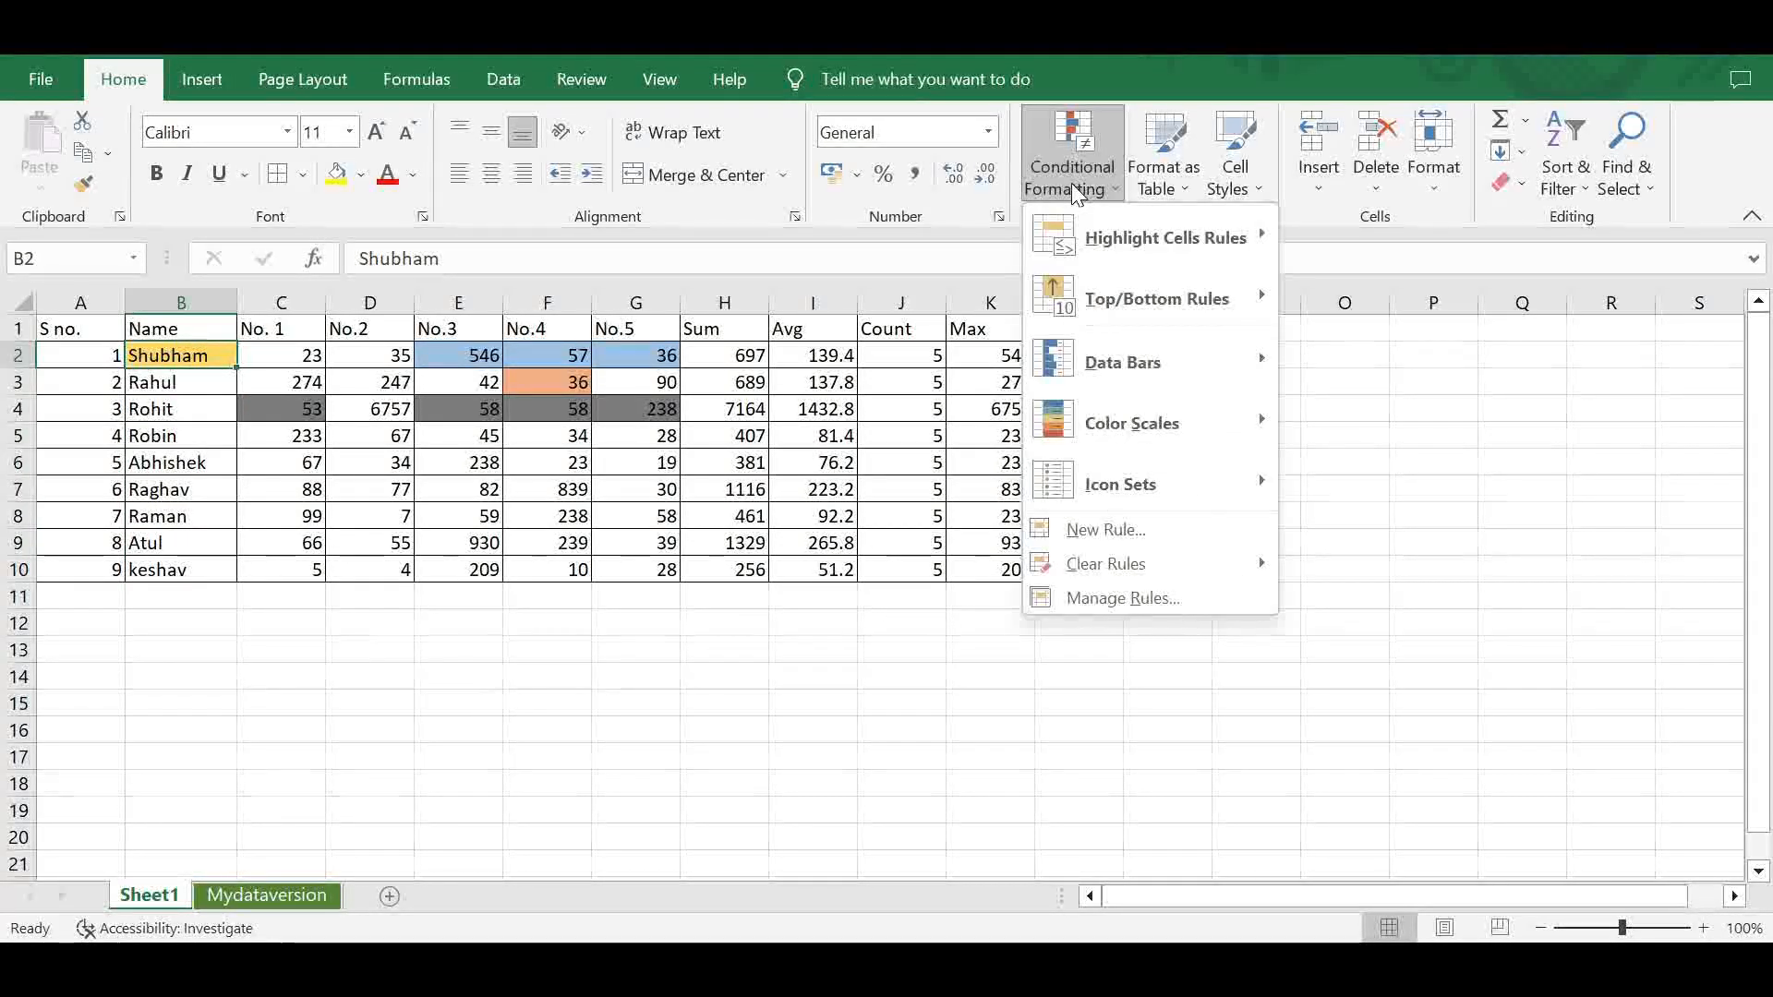
pyautogui.moveTo(1176, 237)
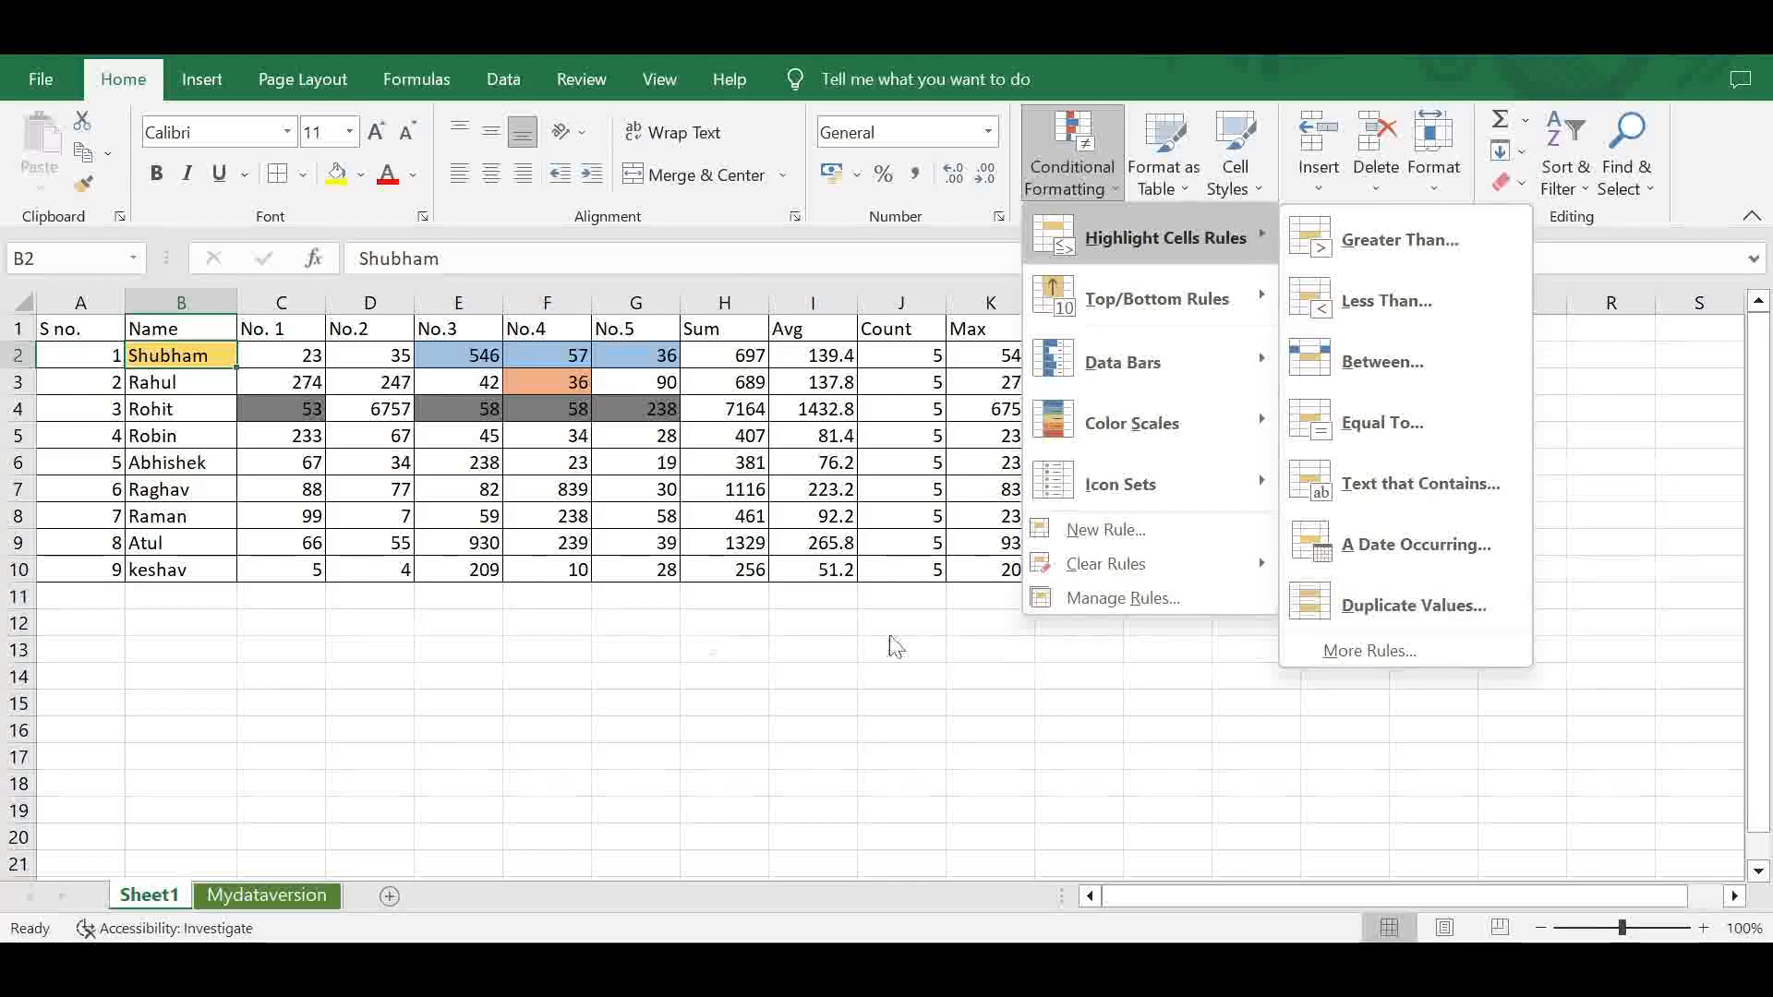
pyautogui.click(572, 635)
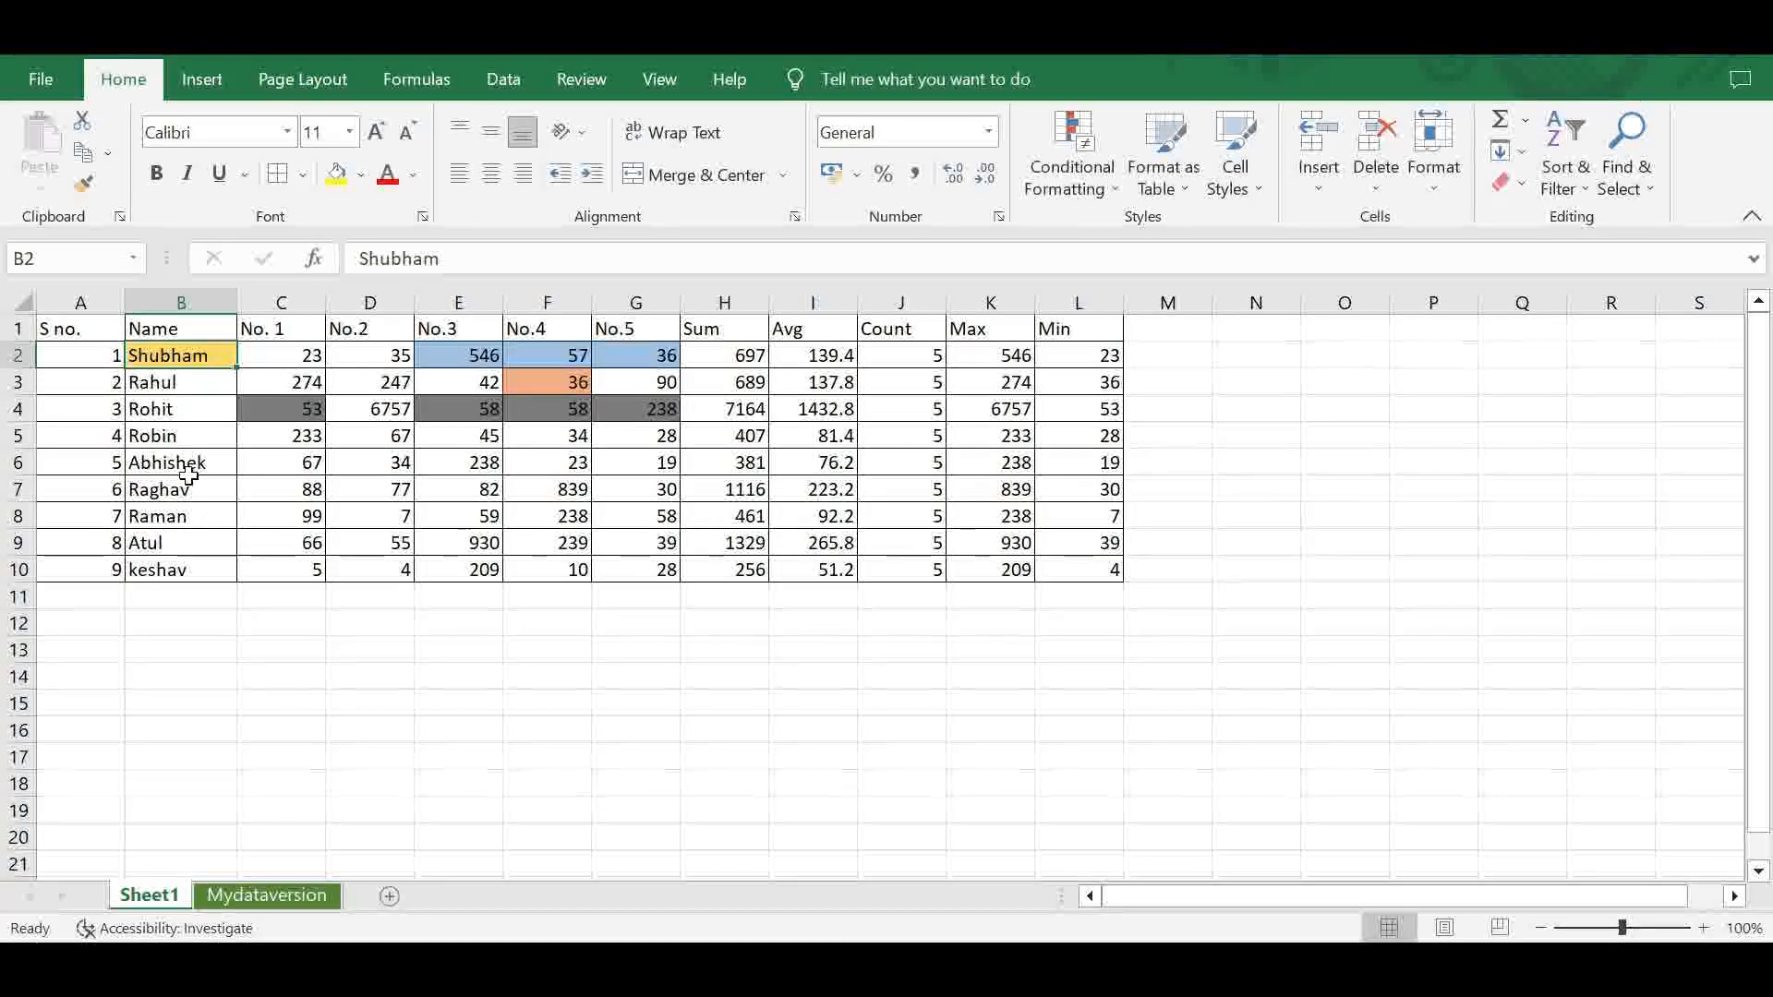
# - Copy the name in B5 into B7 so that it occurs twice in the Name column
pyautogui.click(189, 438)
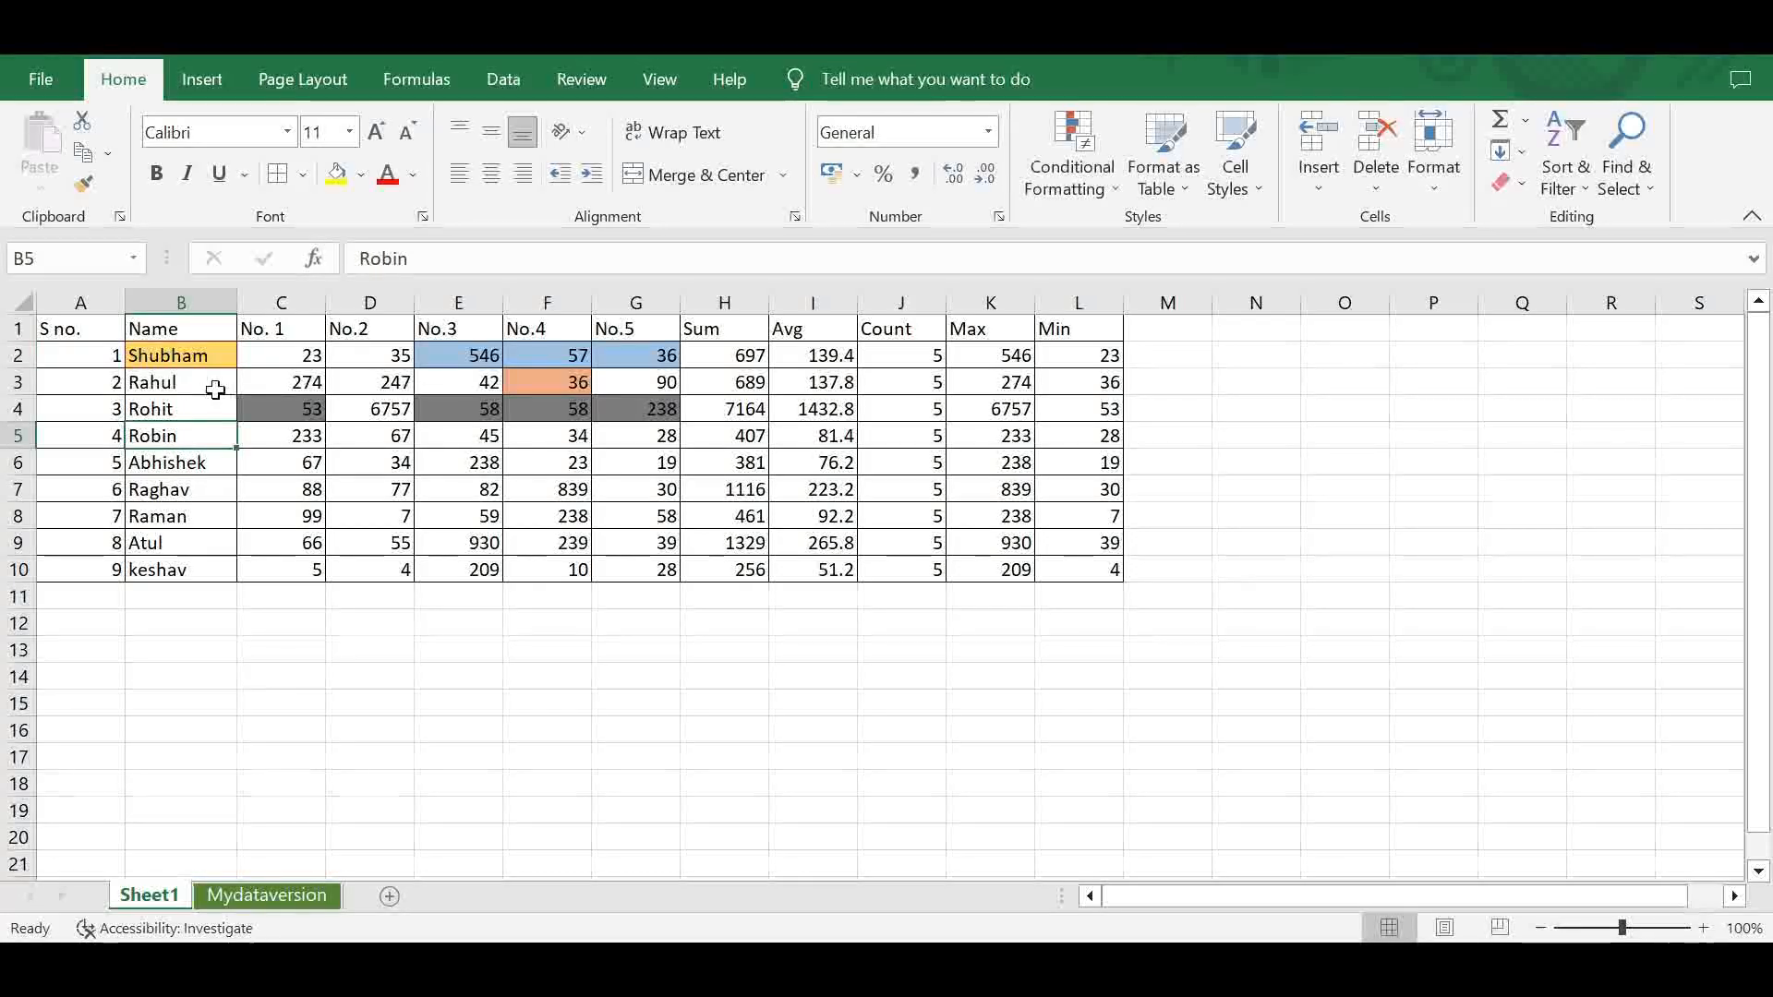
pyautogui.click(210, 408)
pyautogui.click(198, 438)
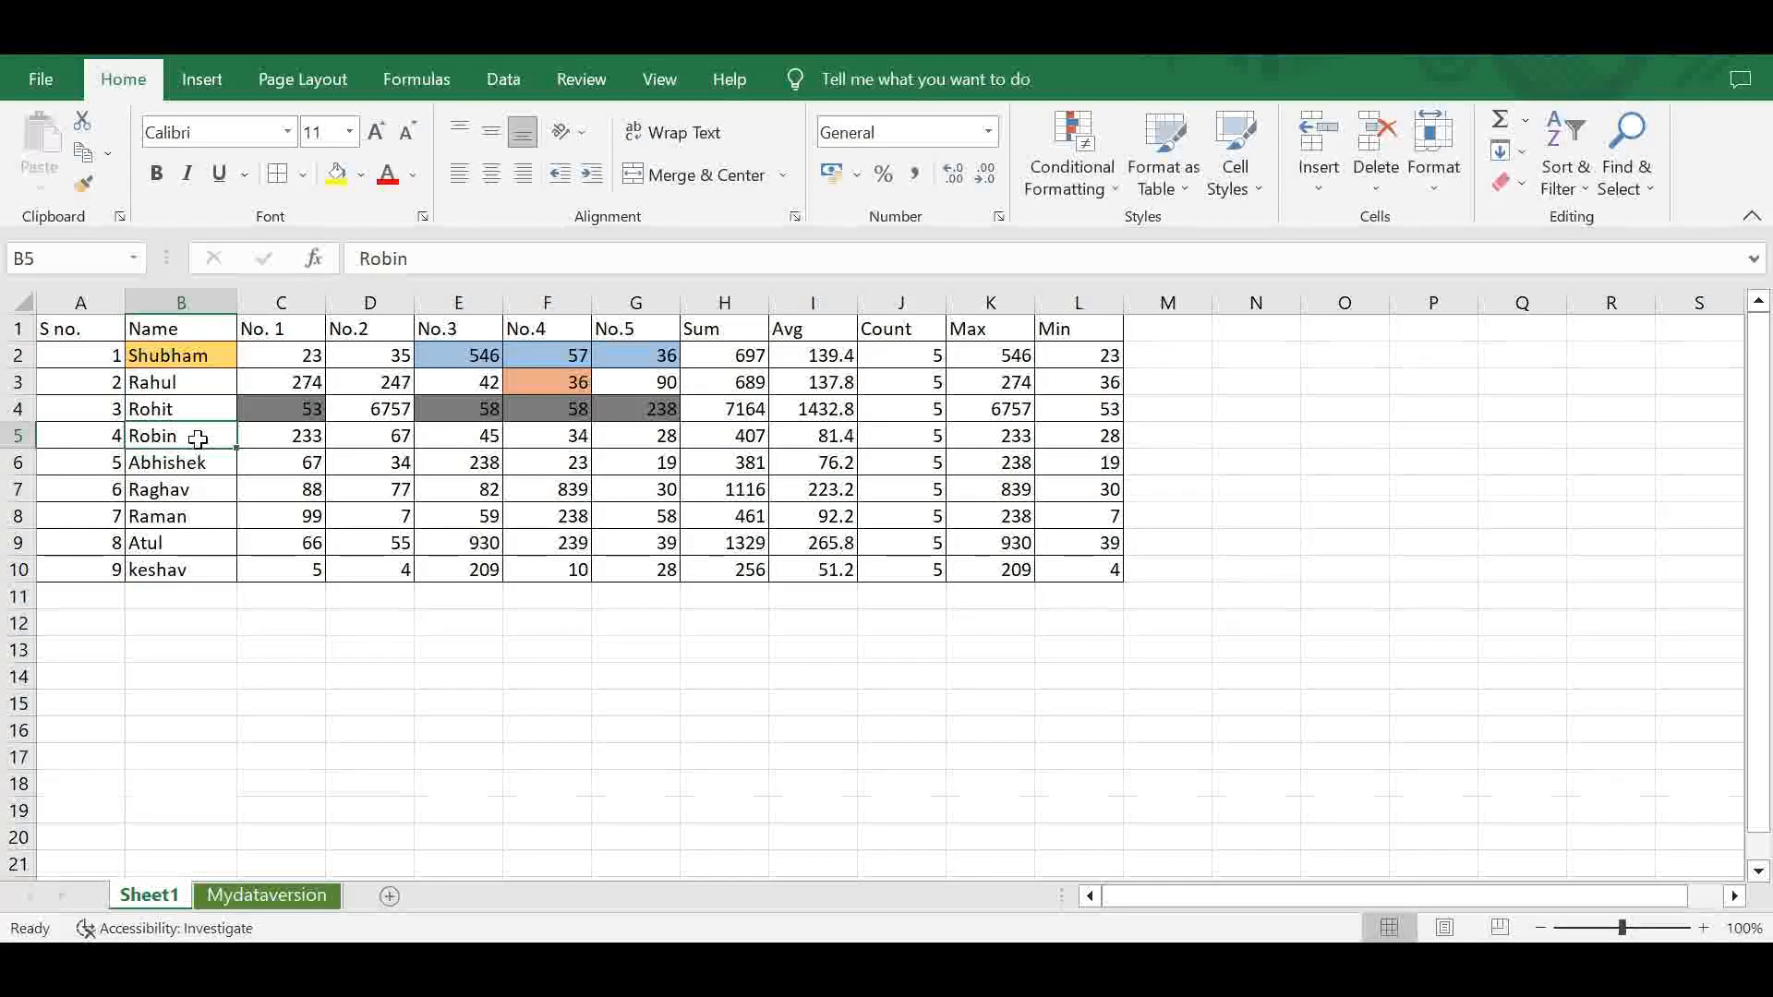
pyautogui.hotkey('ctrl', 'c')
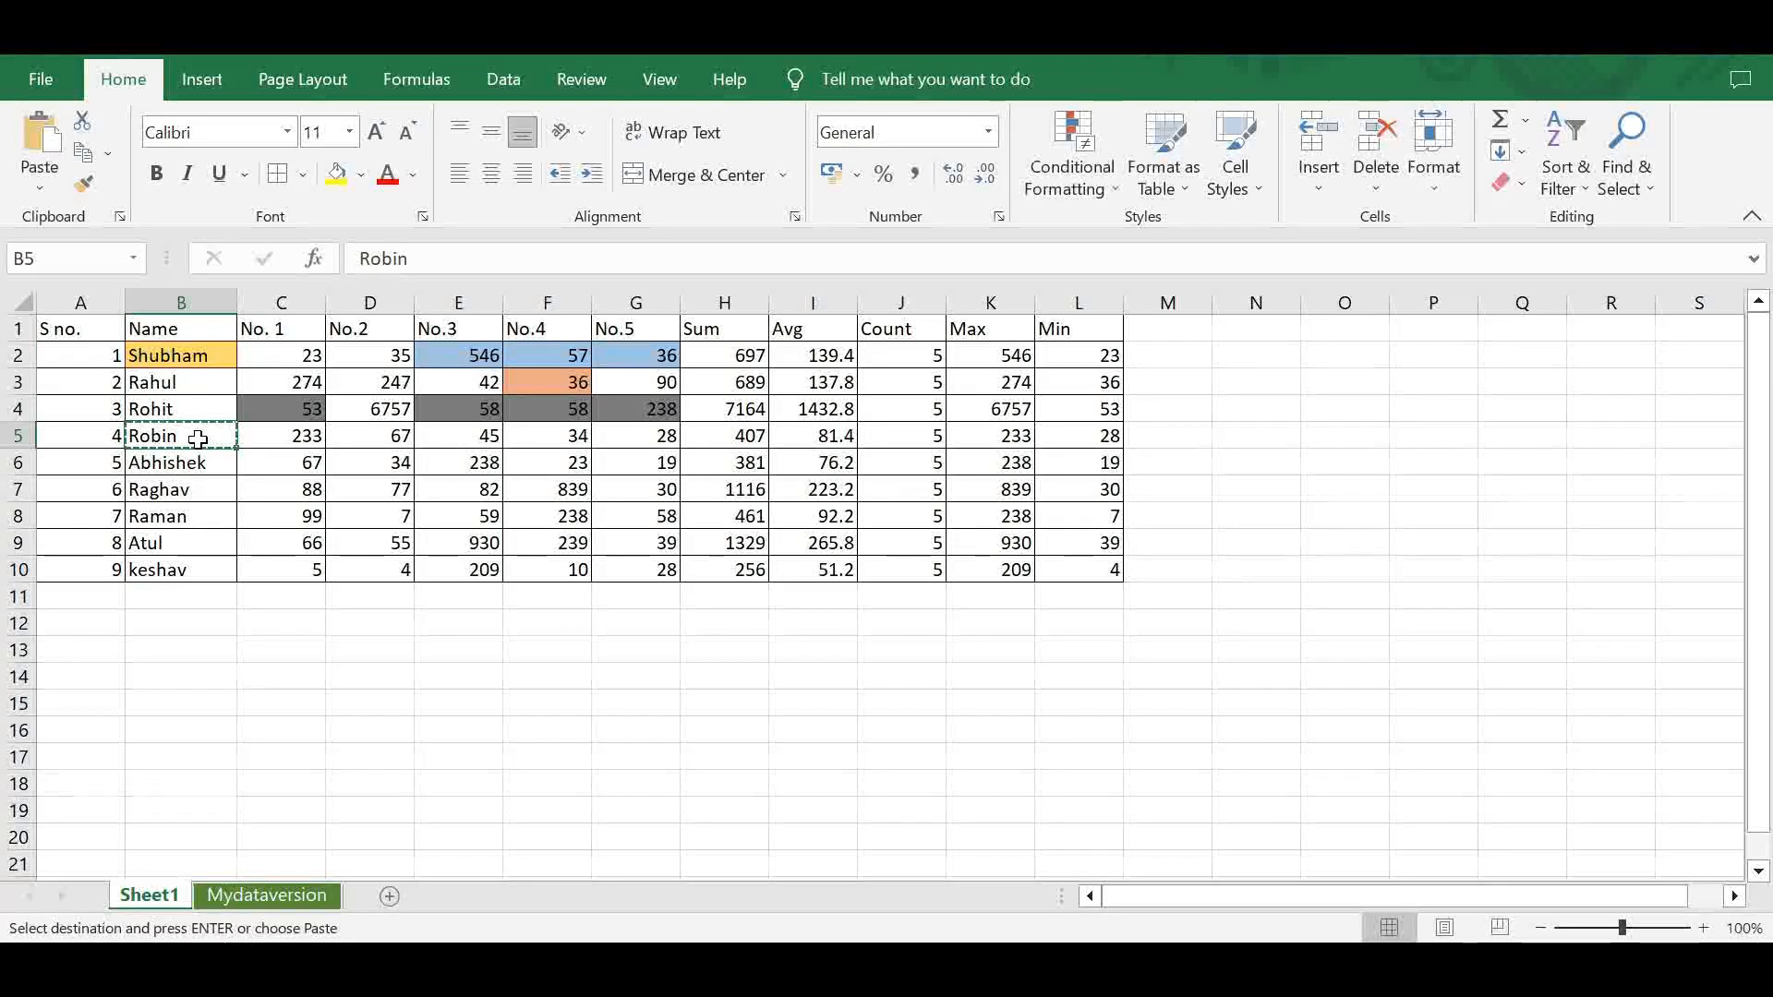
pyautogui.click(179, 495)
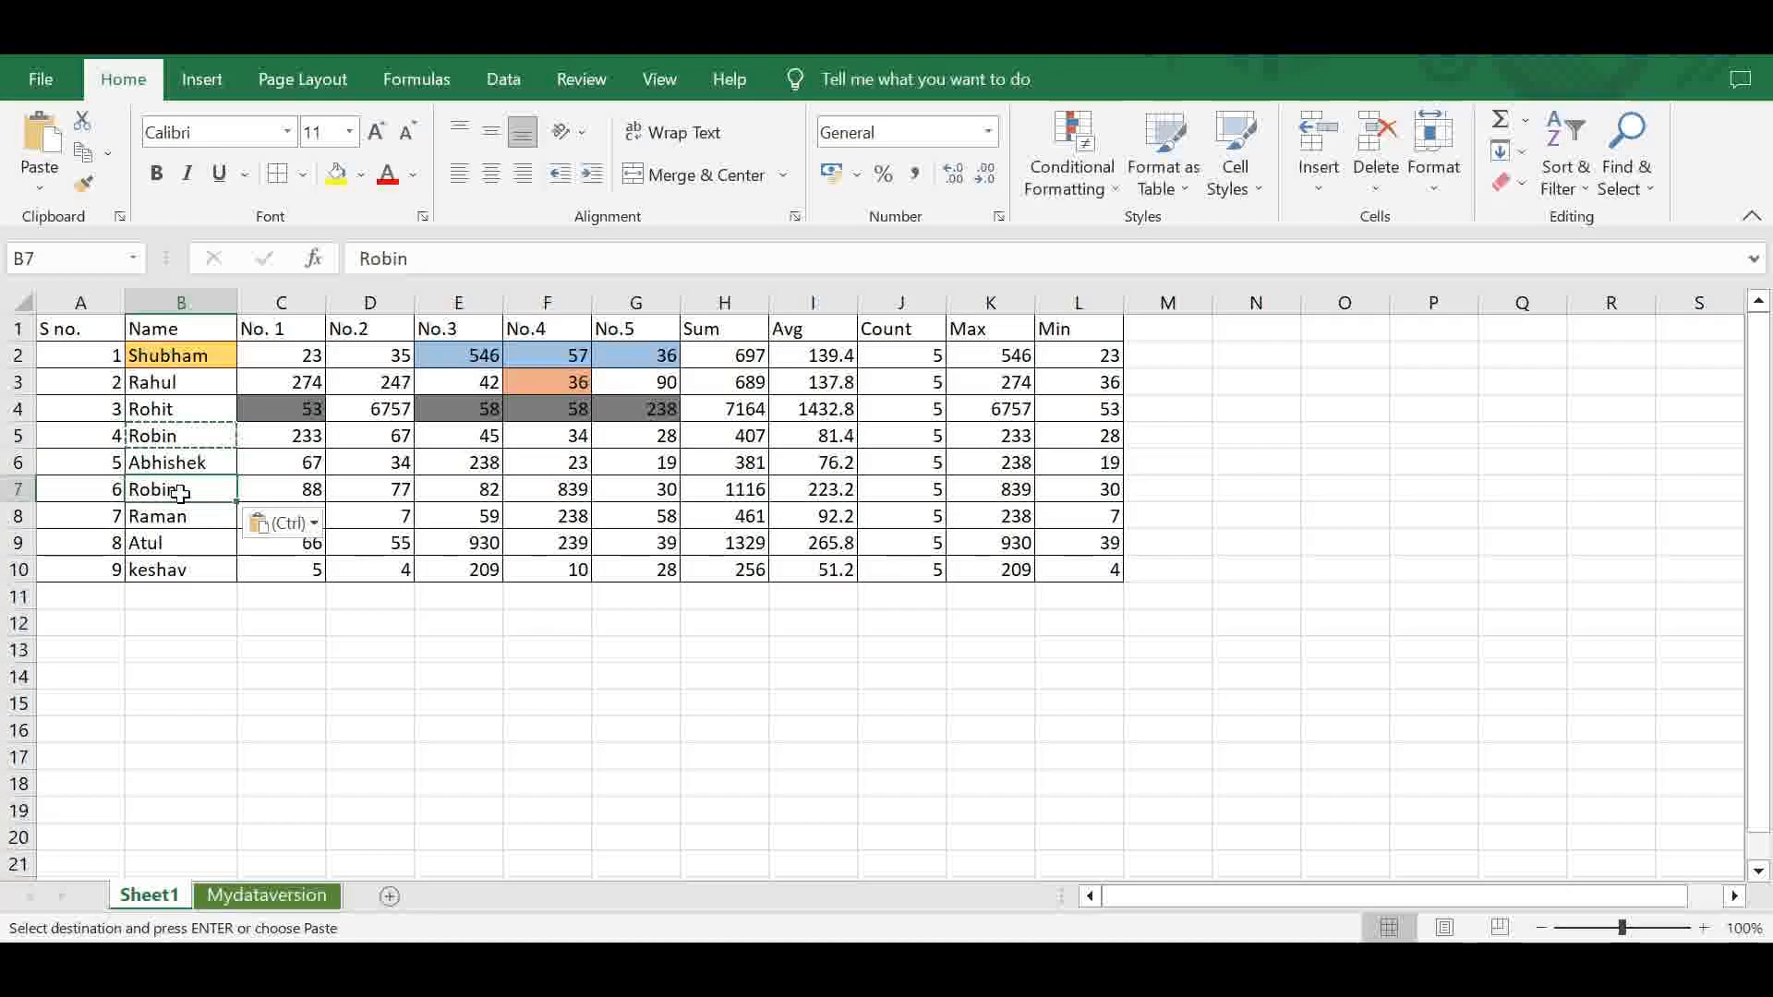
# - Copy the name in B3 into B9 to create a second repeated name
pyautogui.click(193, 388)
pyautogui.hotkey('ctrl', 'c')
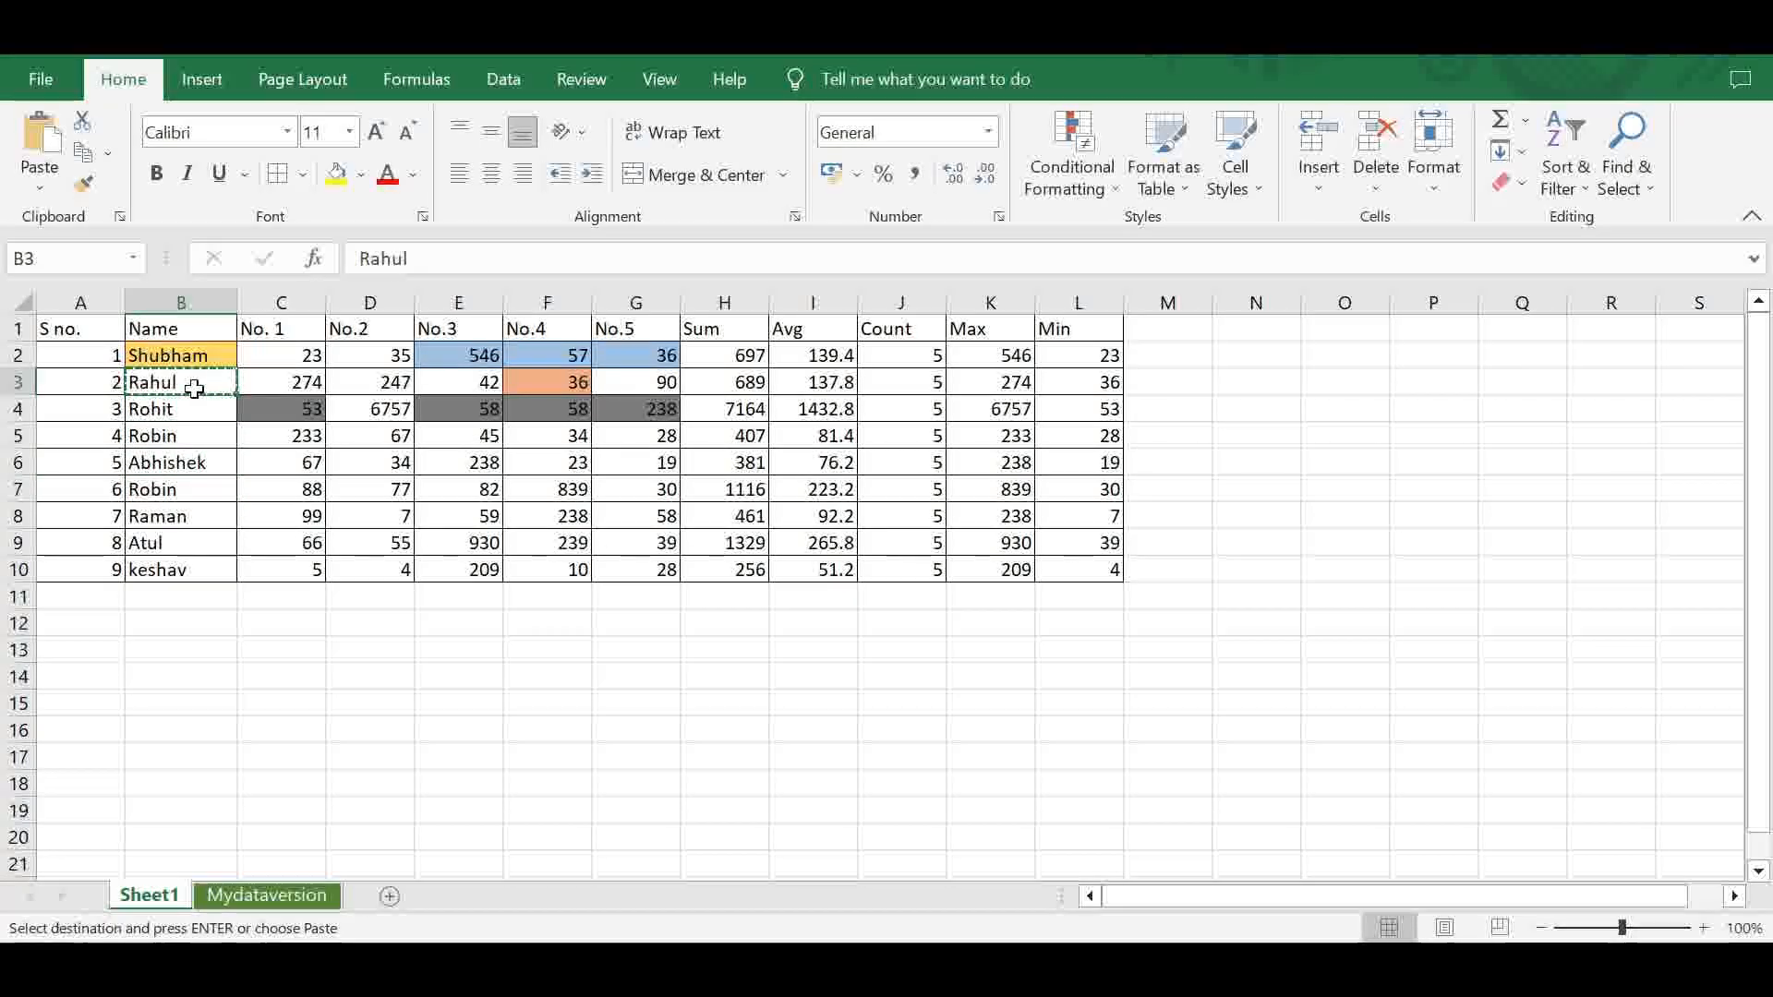
pyautogui.hotkey('ctrl', 'v')
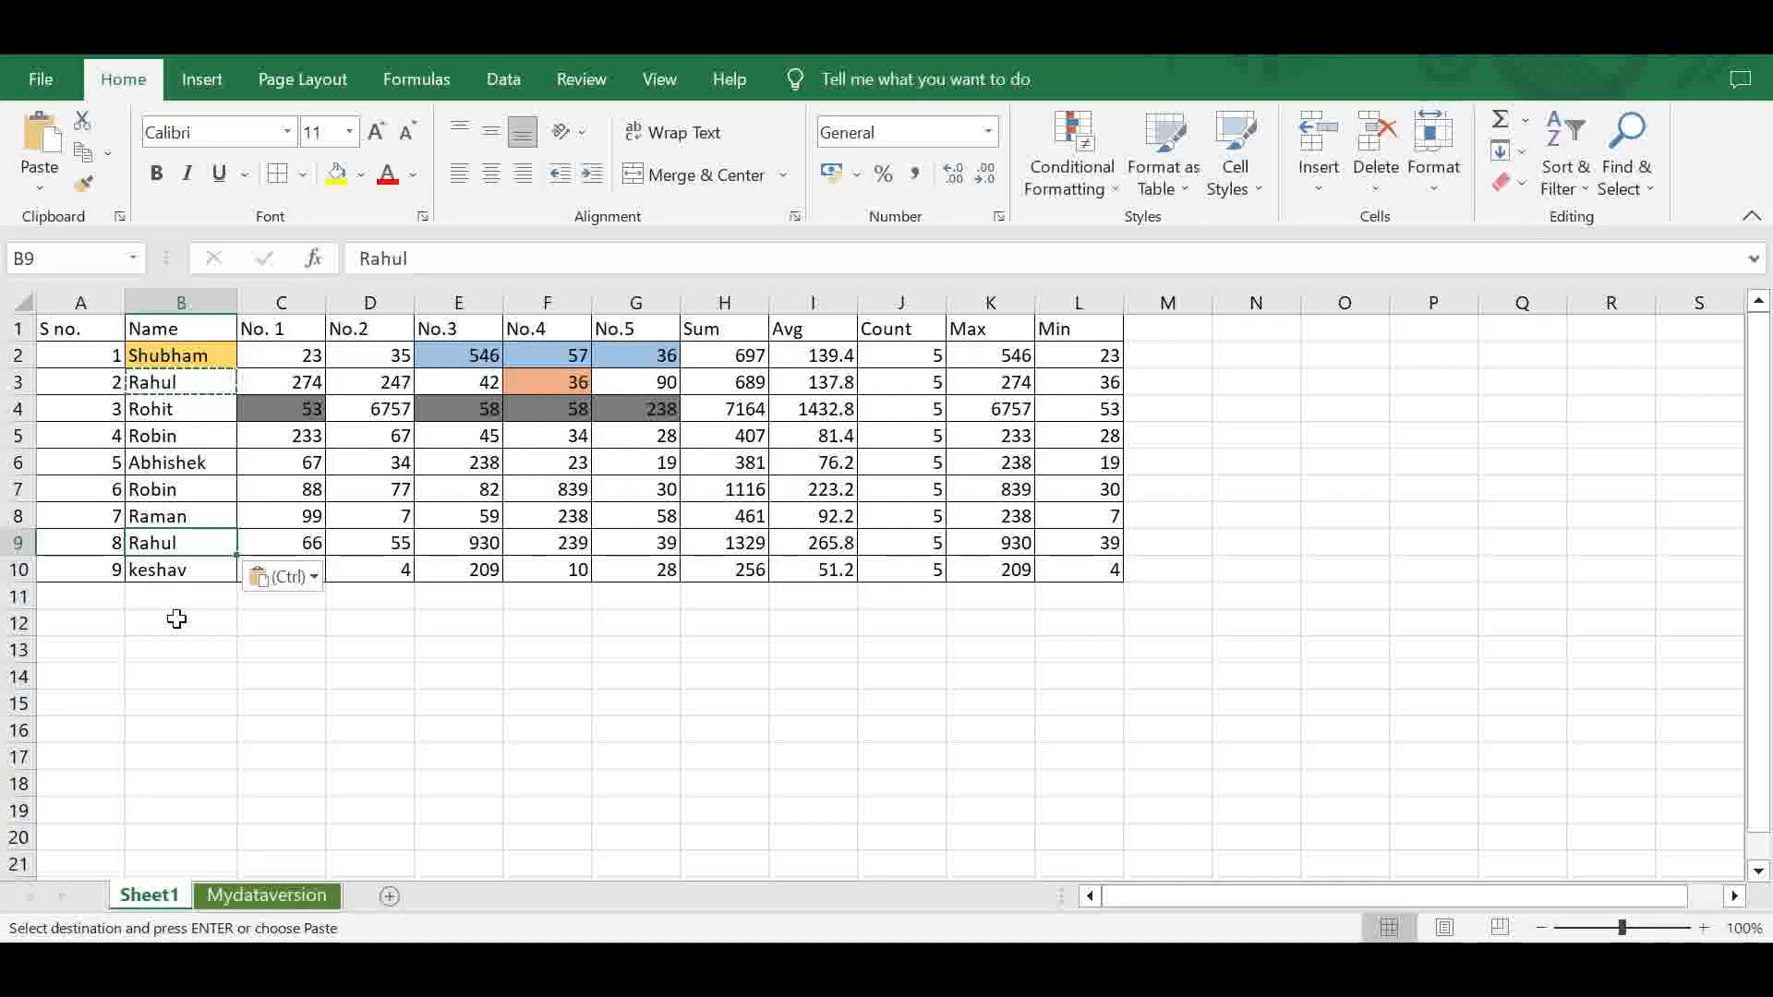
# - Start a Duplicate Values highlight rule on the names in B2:B10
pyautogui.moveTo(175, 355); pyautogui.dragTo(168, 567)
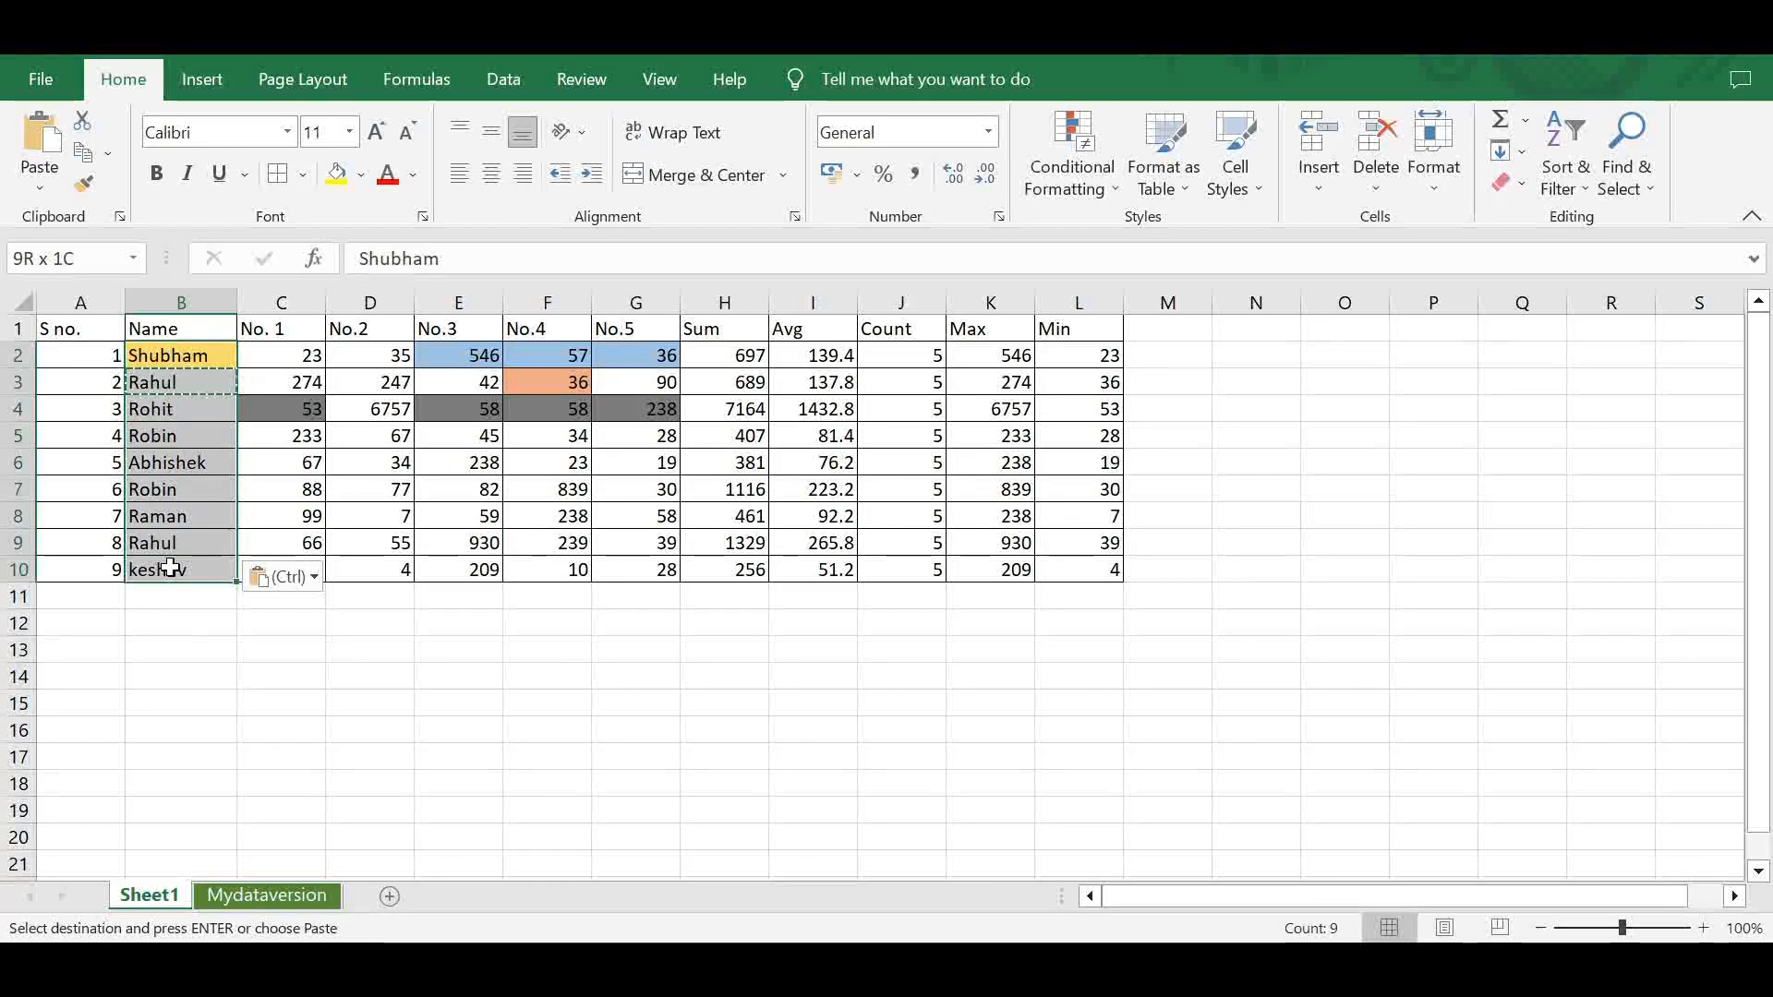
pyautogui.click(1078, 187)
pyautogui.moveTo(1117, 241)
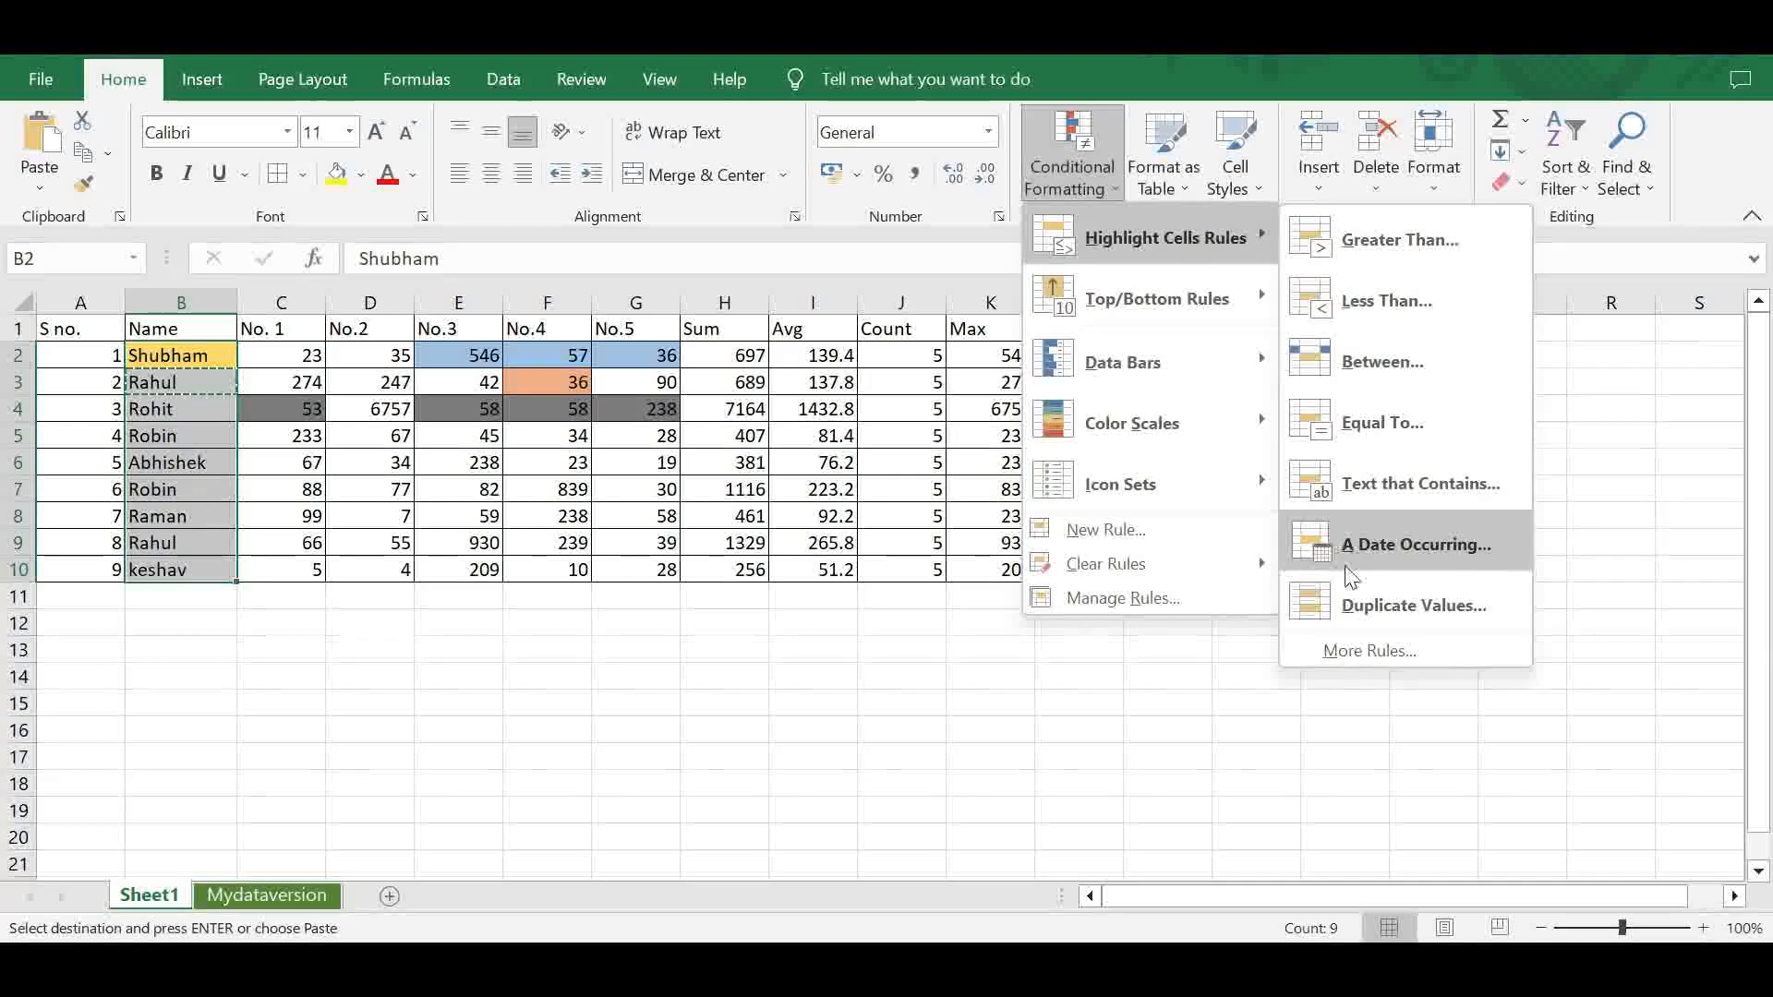
pyautogui.click(1354, 602)
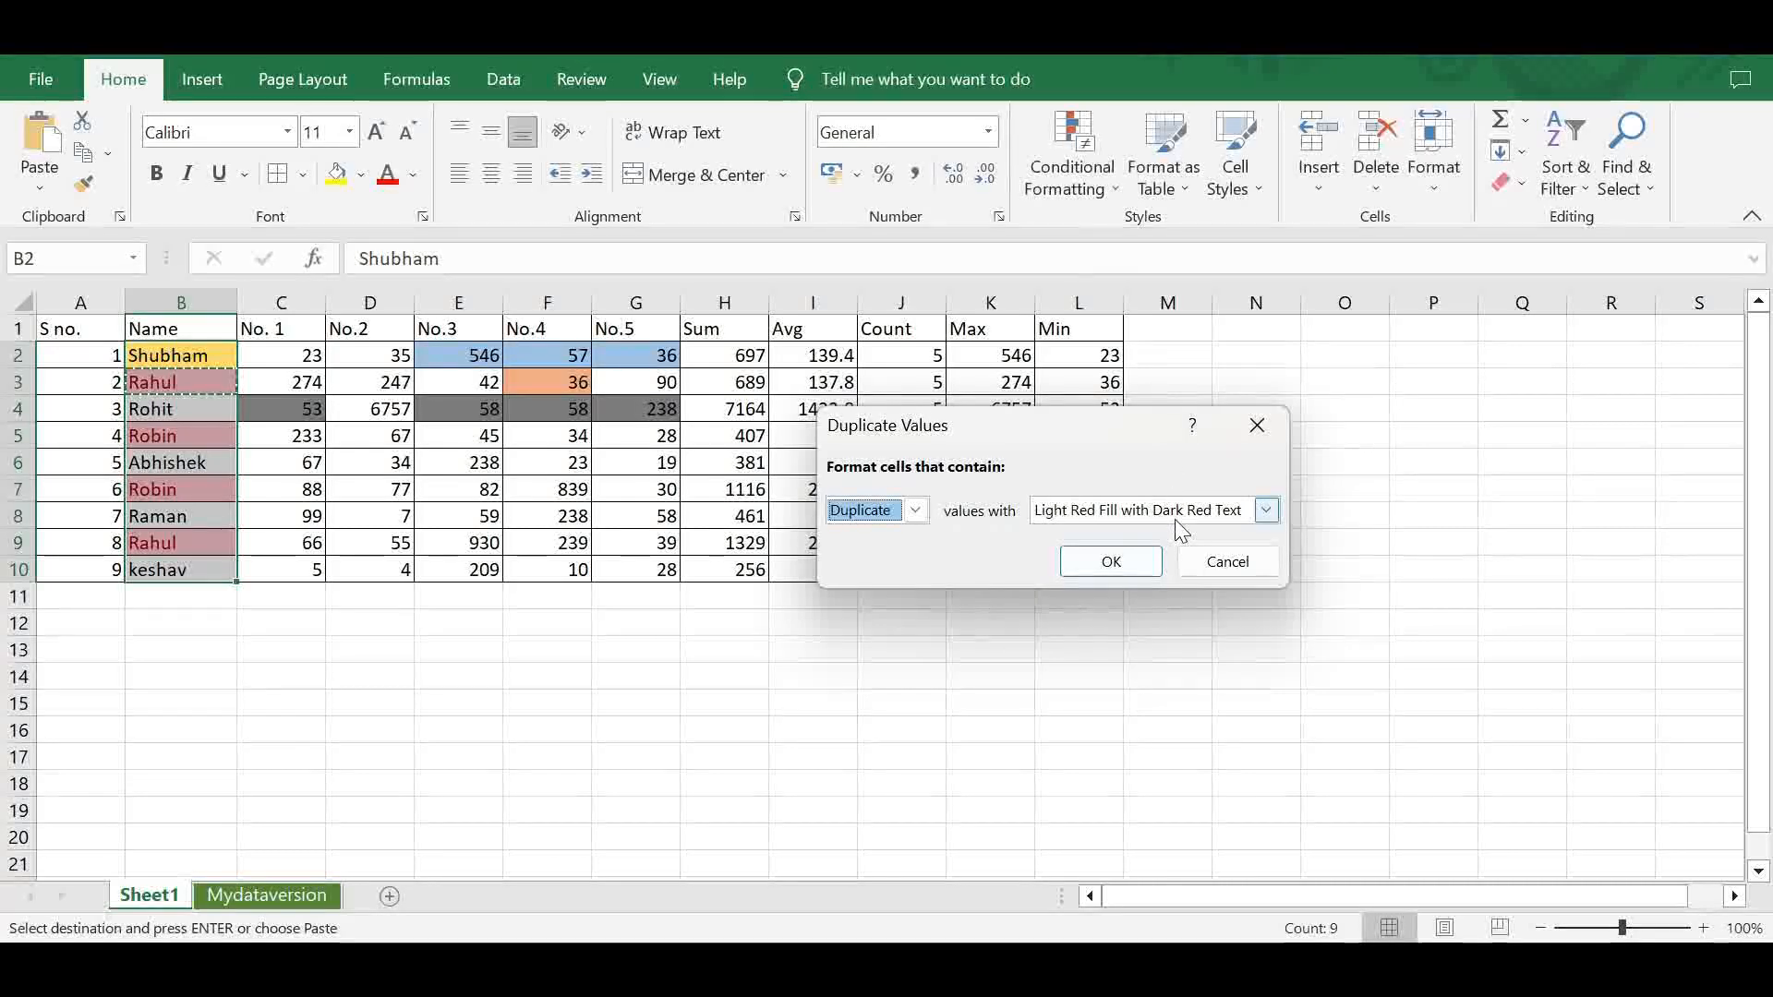
# - Give the Duplicate Values rule a custom format with a purple fill, apply it to B2:B10 and deselect the names
pyautogui.click(1265, 511)
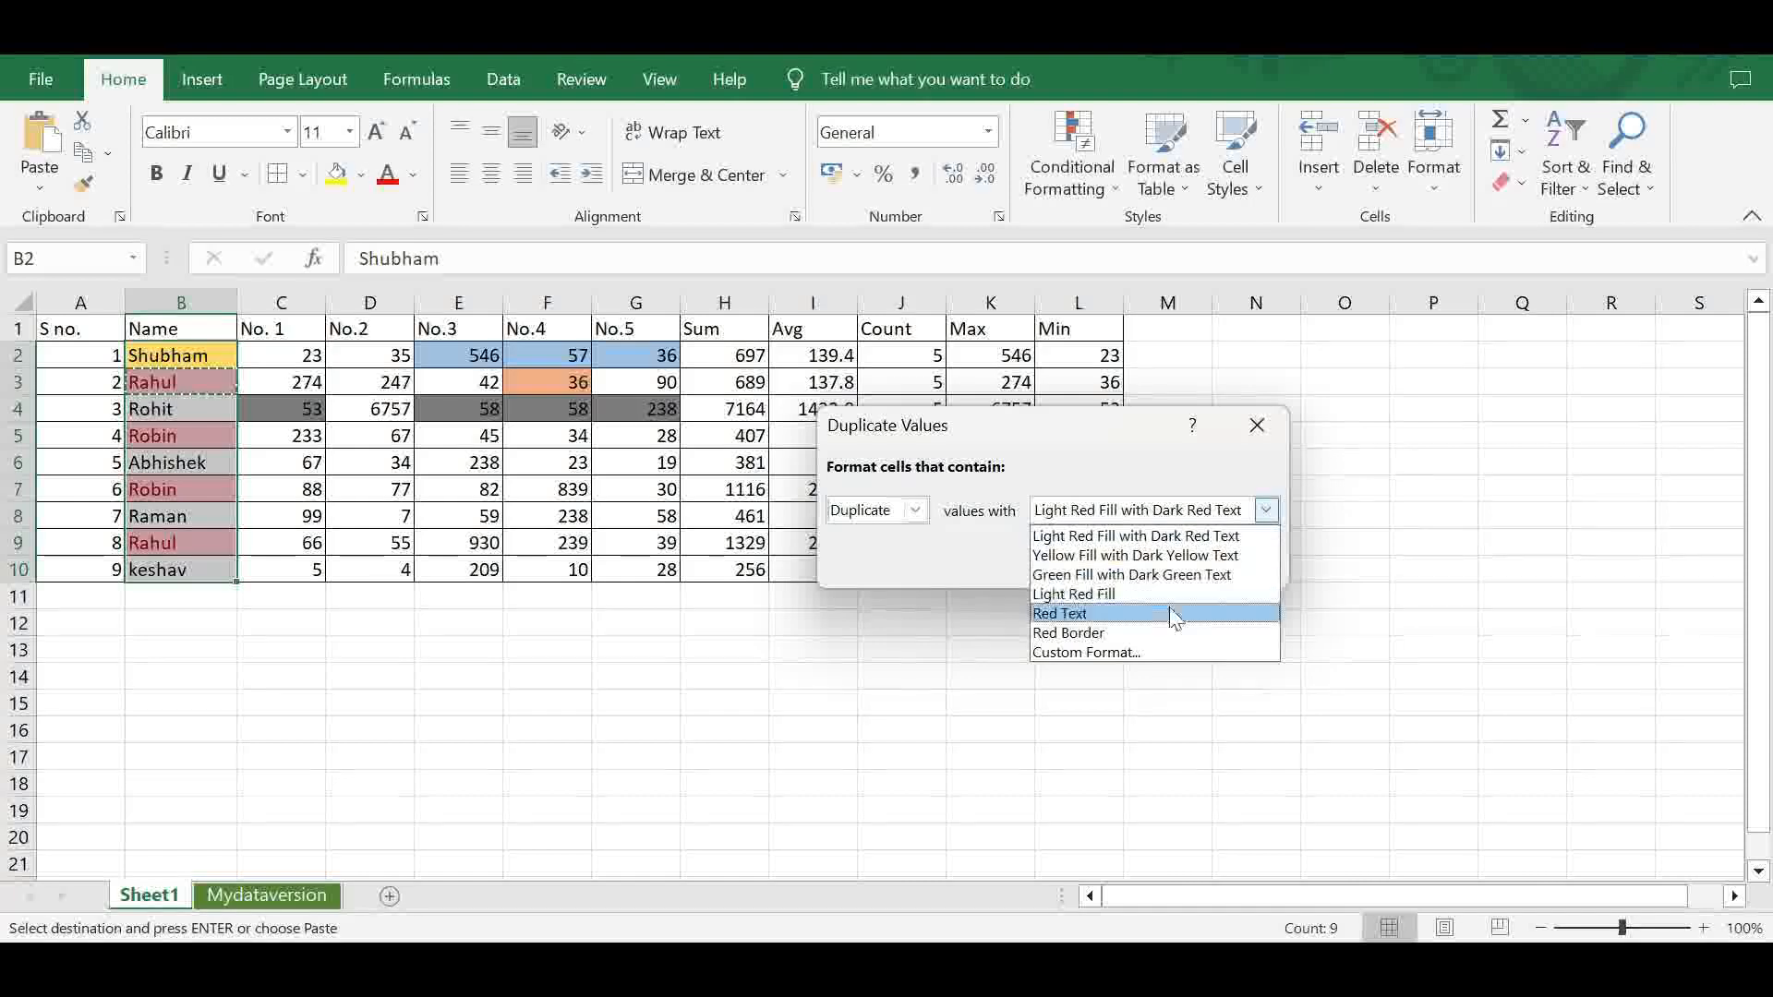
pyautogui.click(1153, 650)
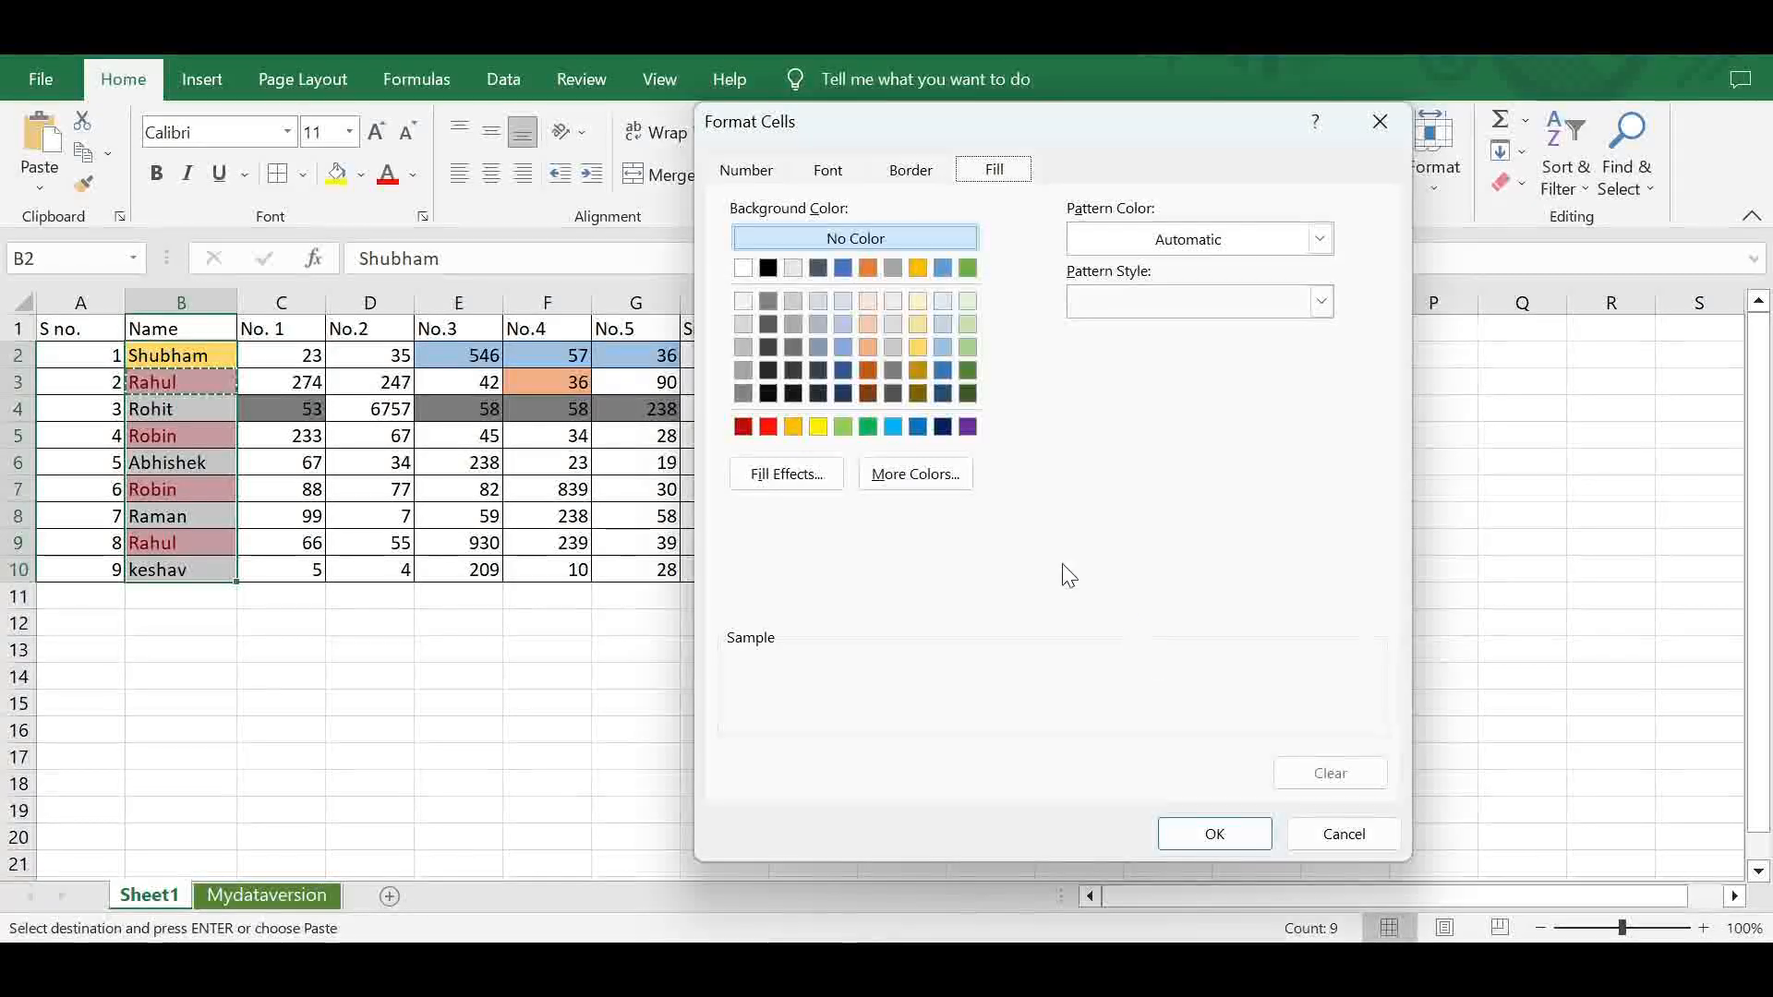
pyautogui.click(968, 428)
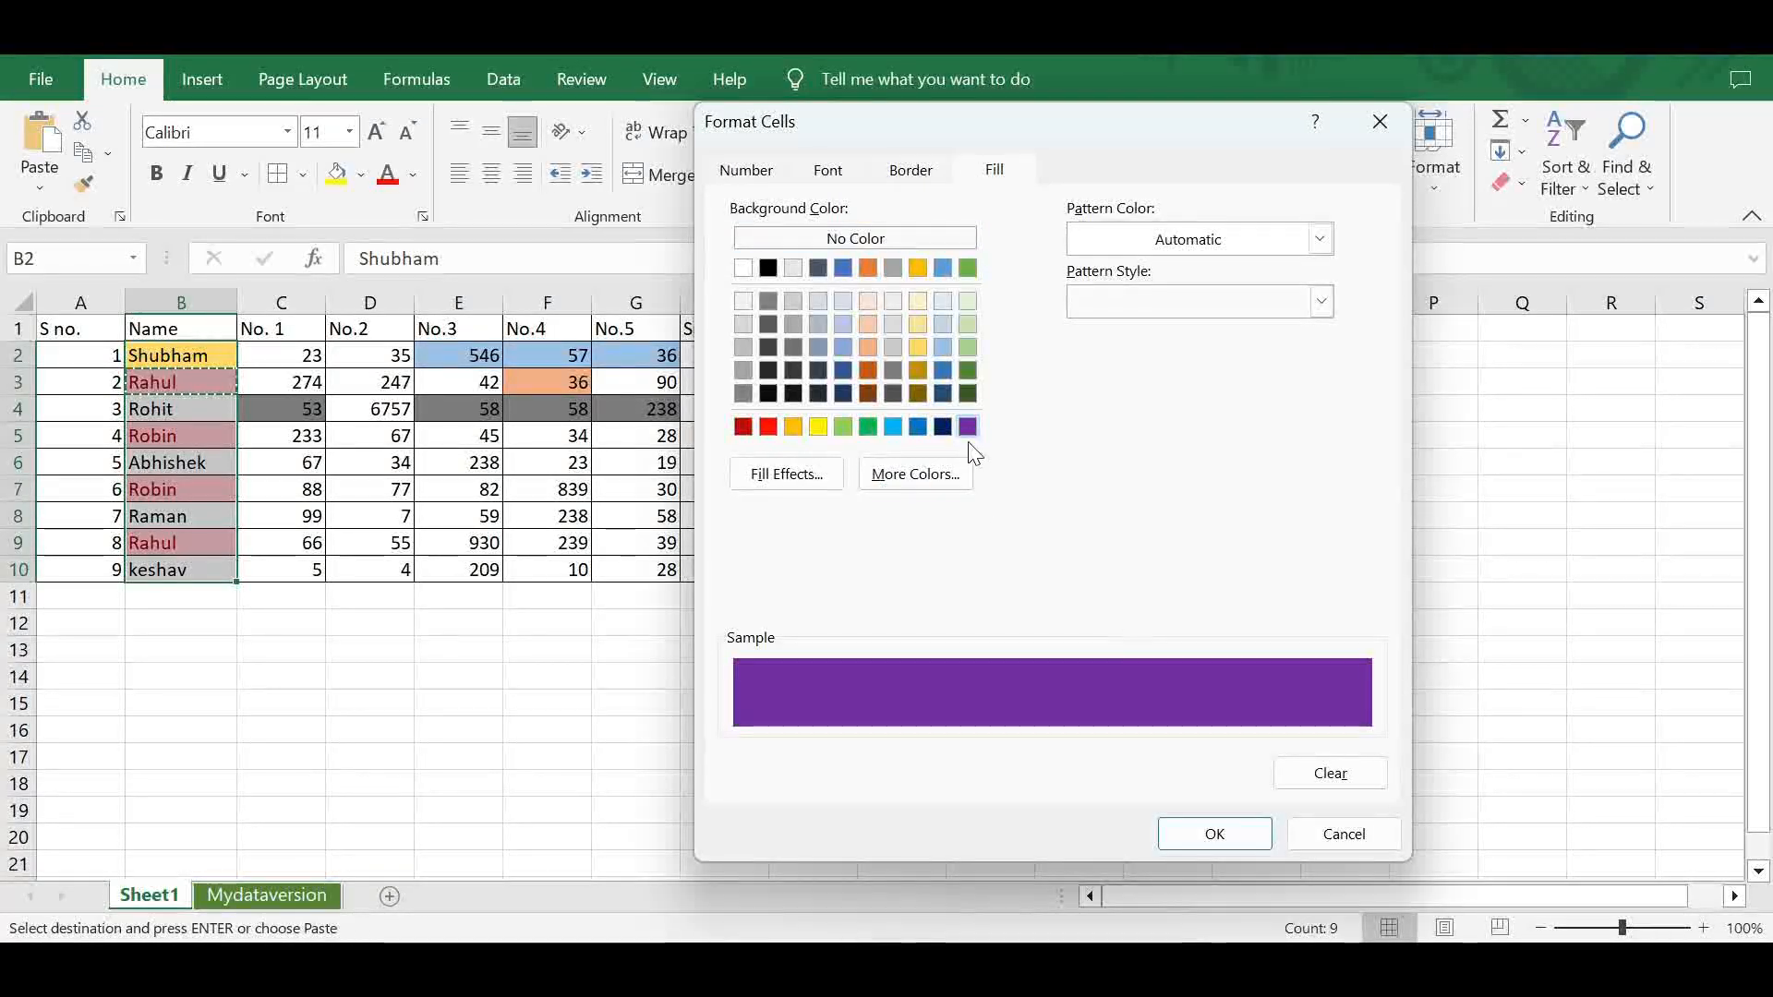
pyautogui.click(1207, 836)
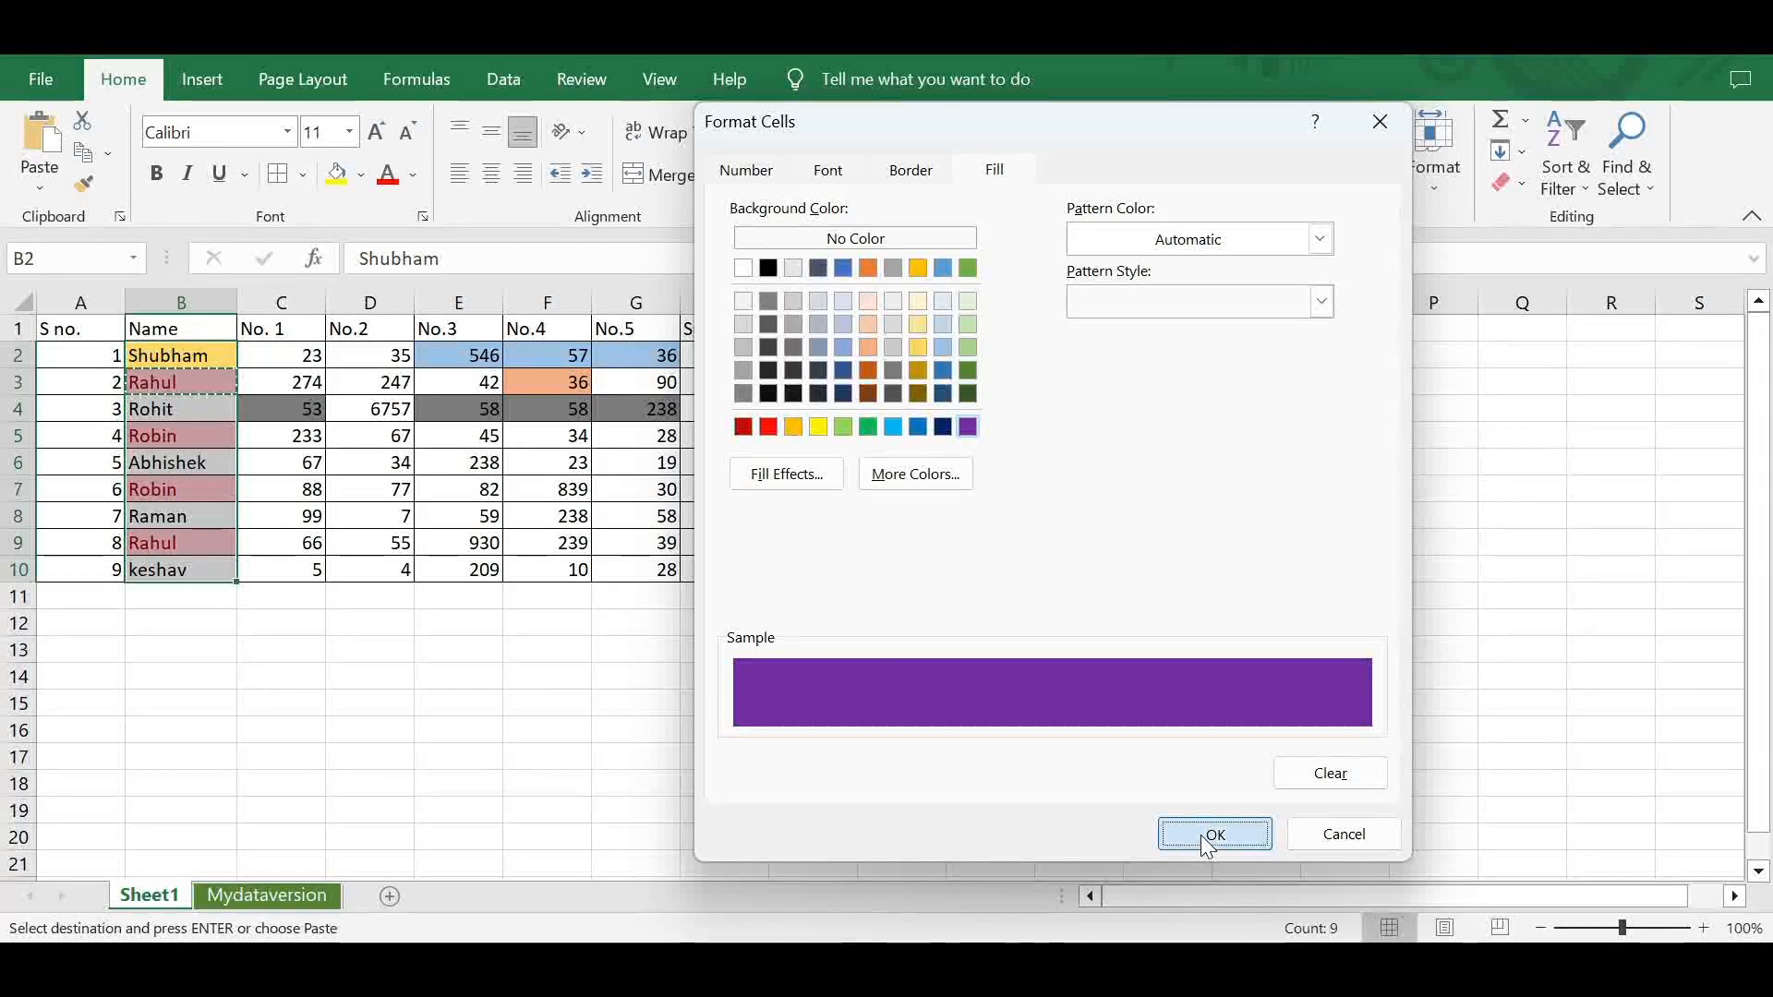
pyautogui.click(1099, 559)
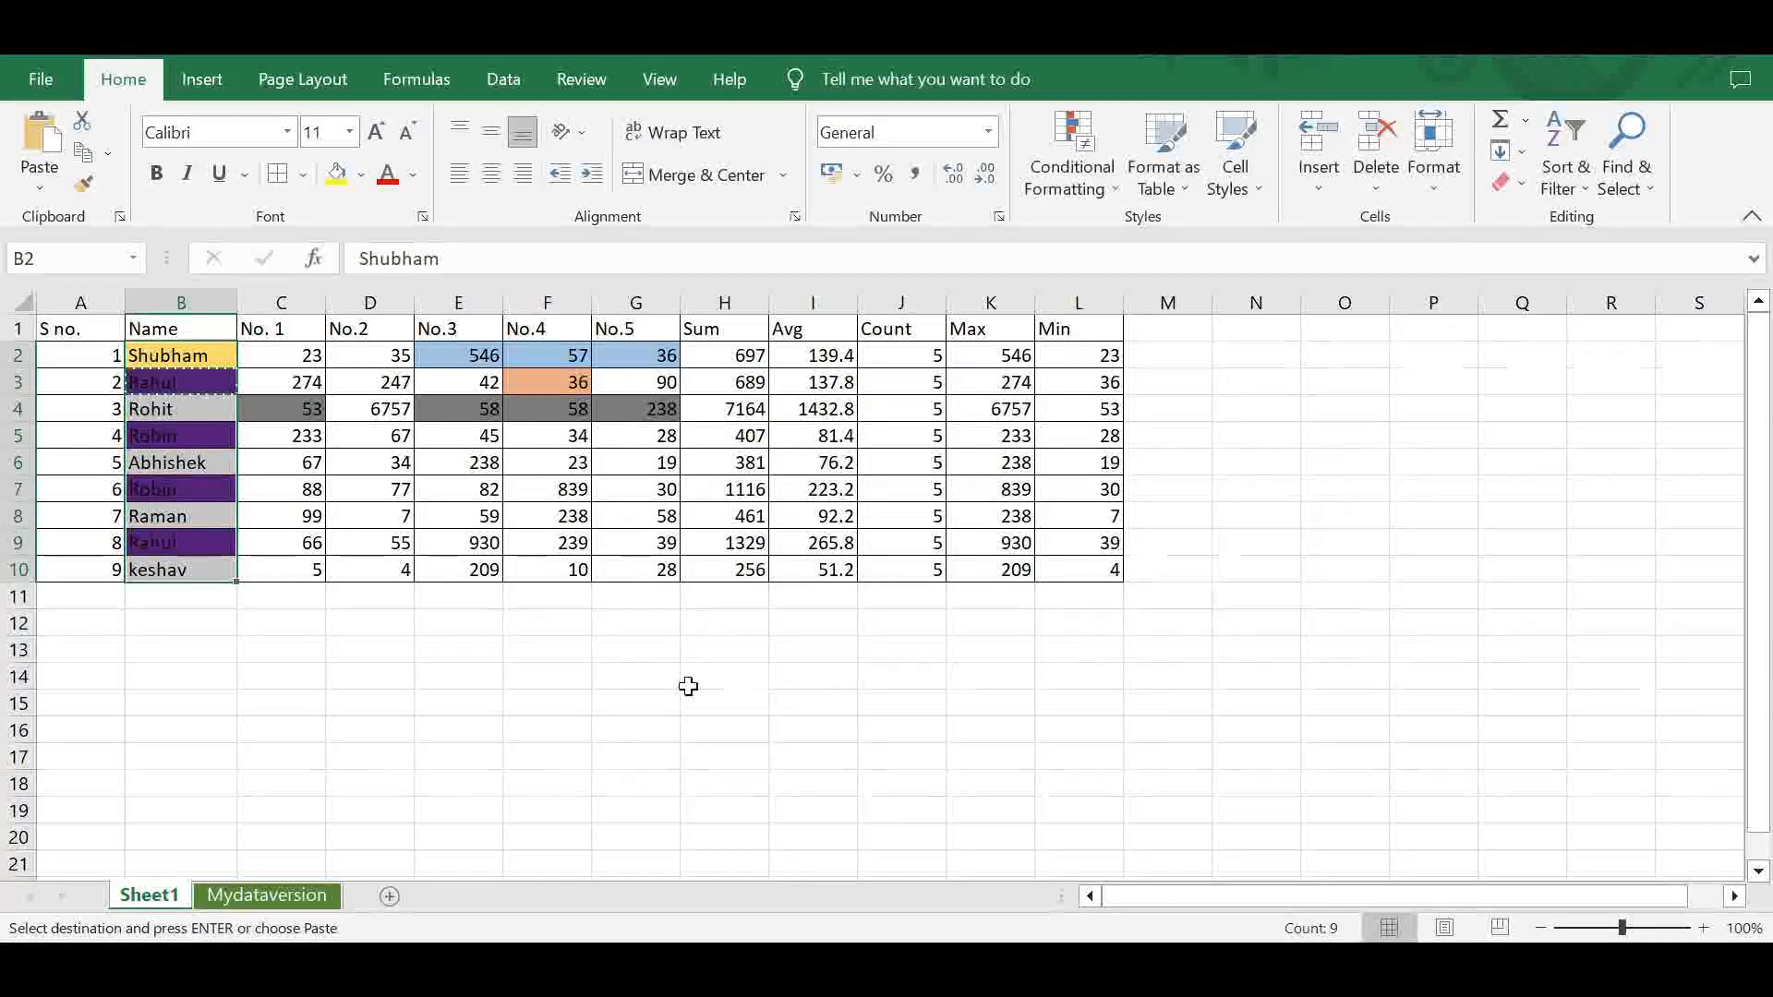
pyautogui.click(622, 685)
pyautogui.moveTo(183, 389); pyautogui.dragTo(180, 560)
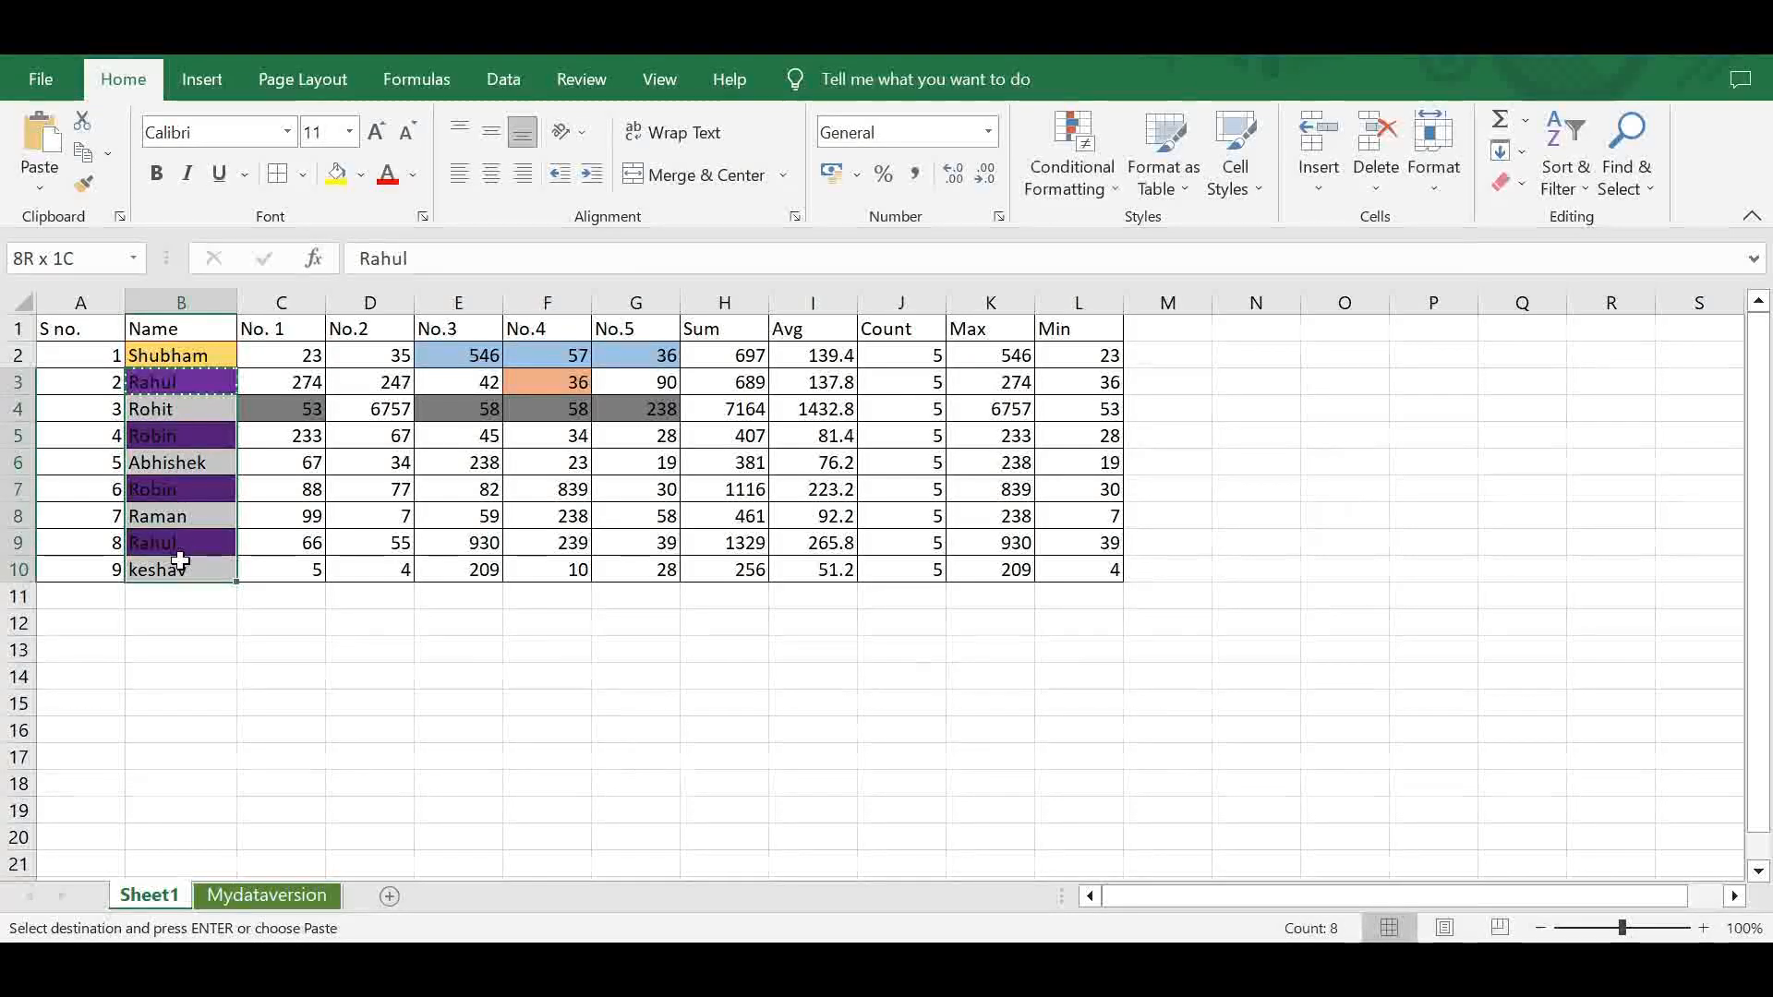
pyautogui.click(261, 646)
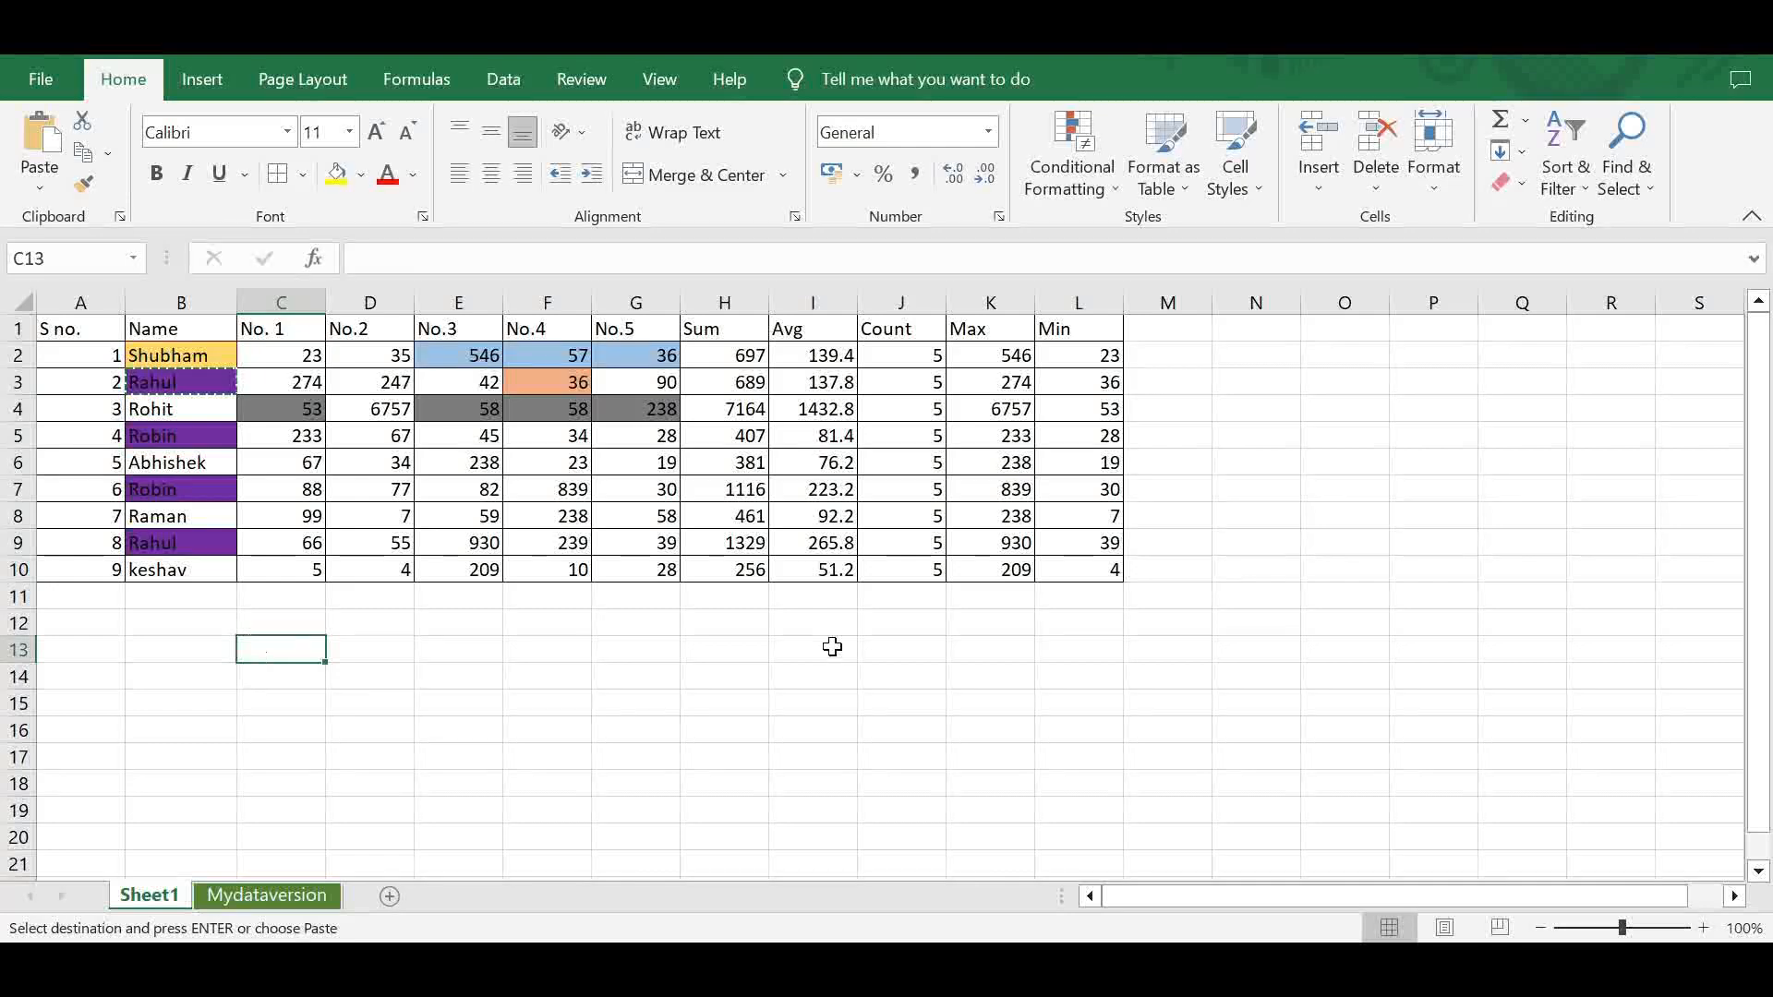